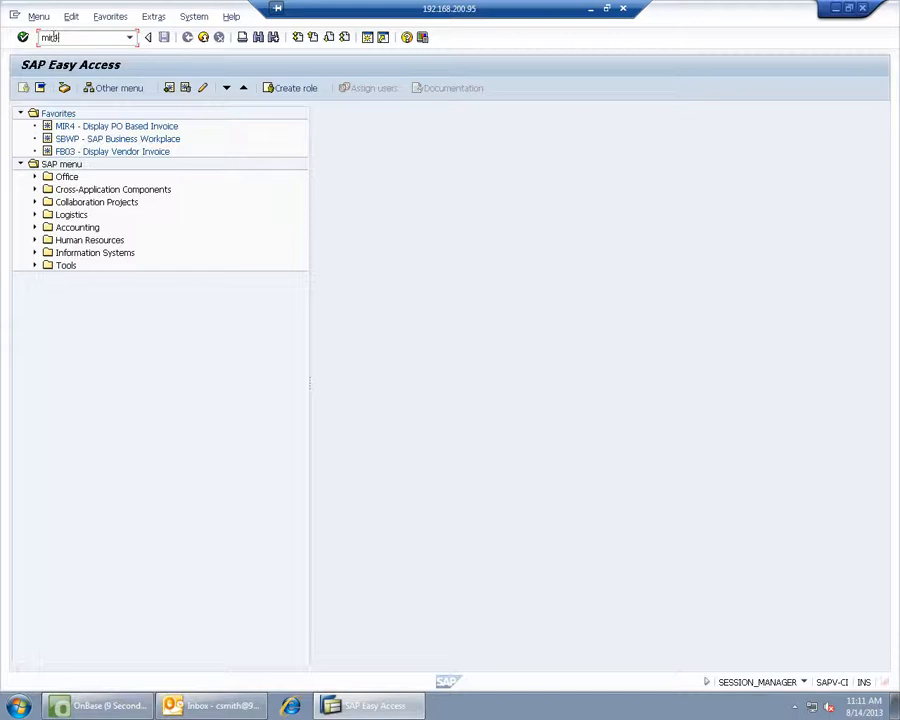
key("Return")
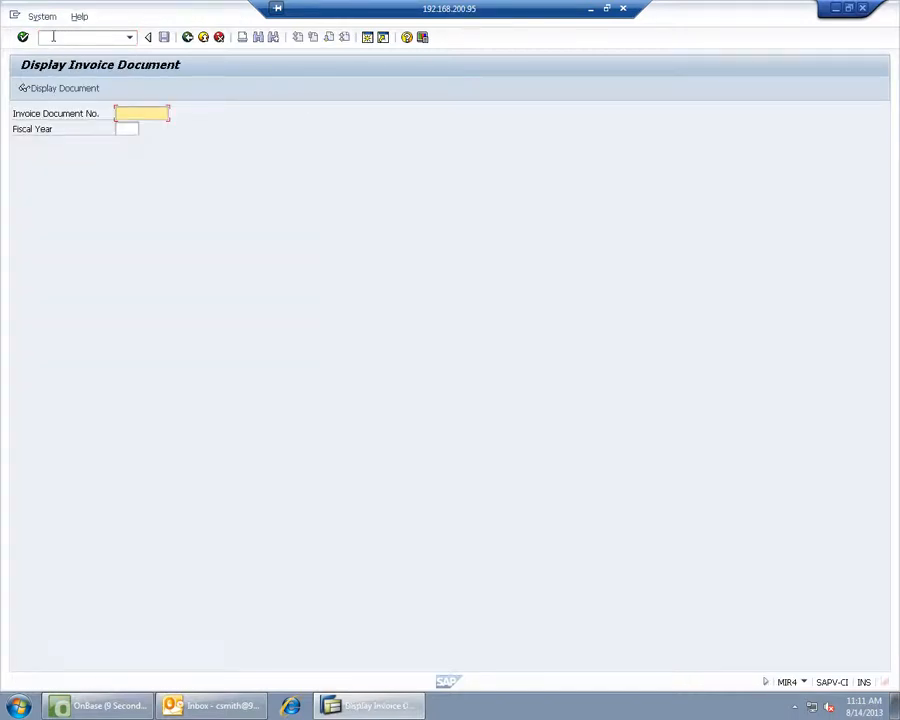
key("BackSpace")
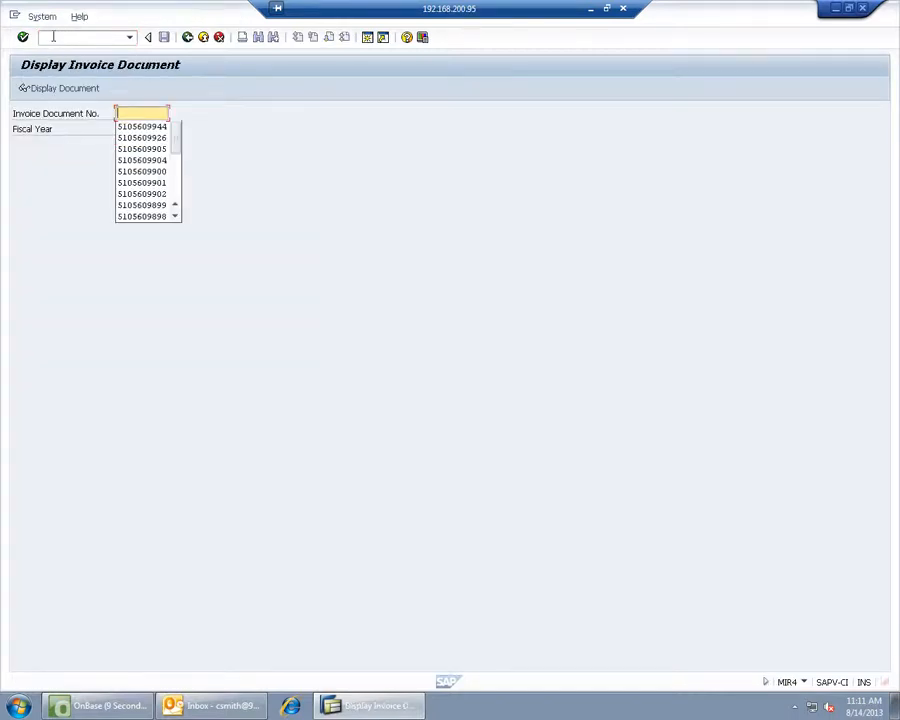
left_click(140, 126)
left_click(105, 709)
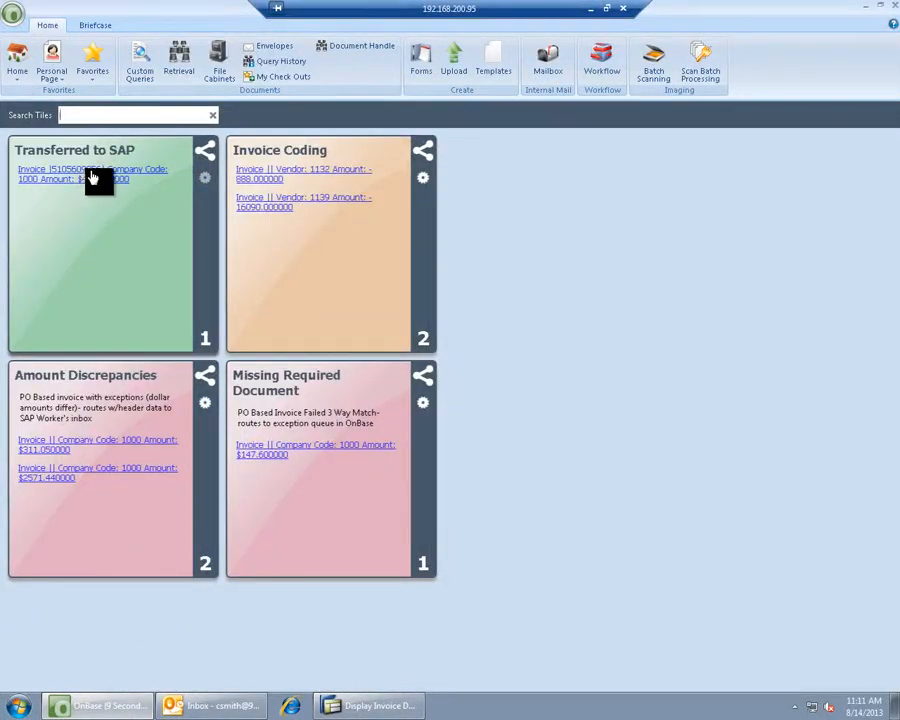
left_click(340, 707)
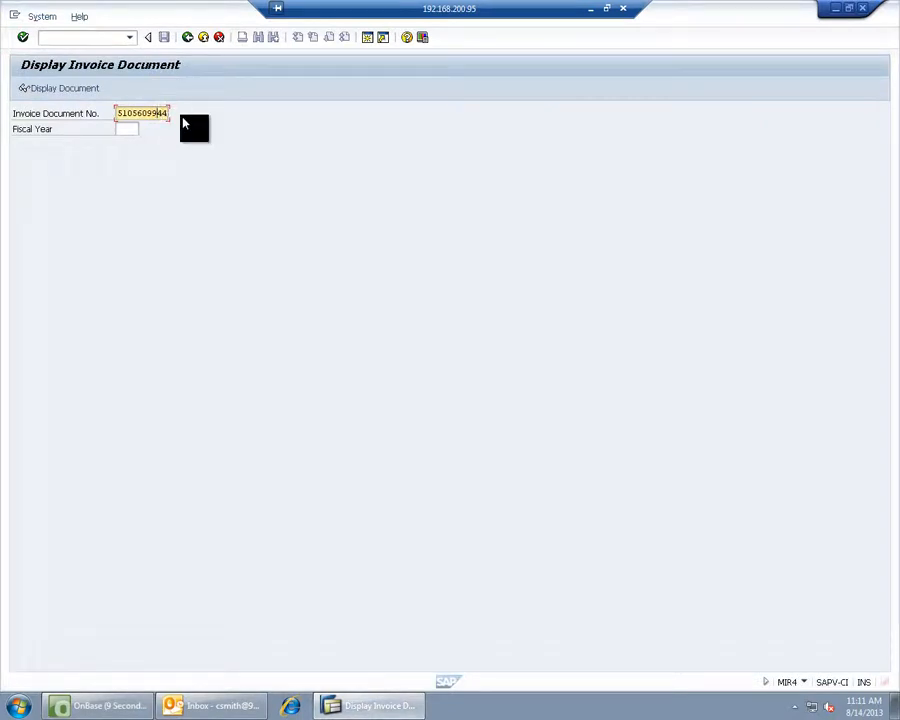
key("Return")
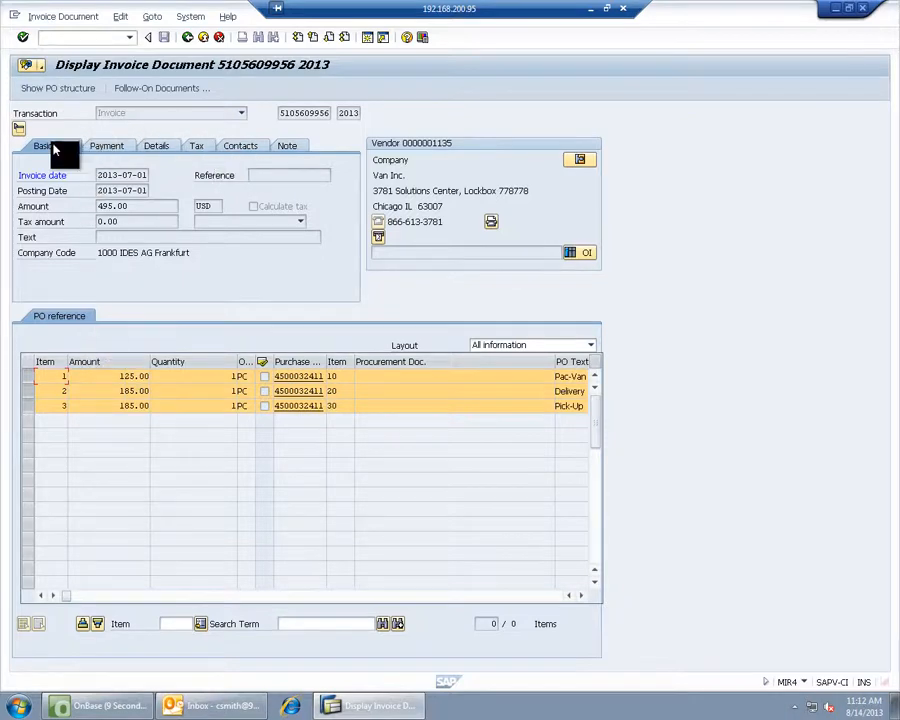
left_click(40, 66)
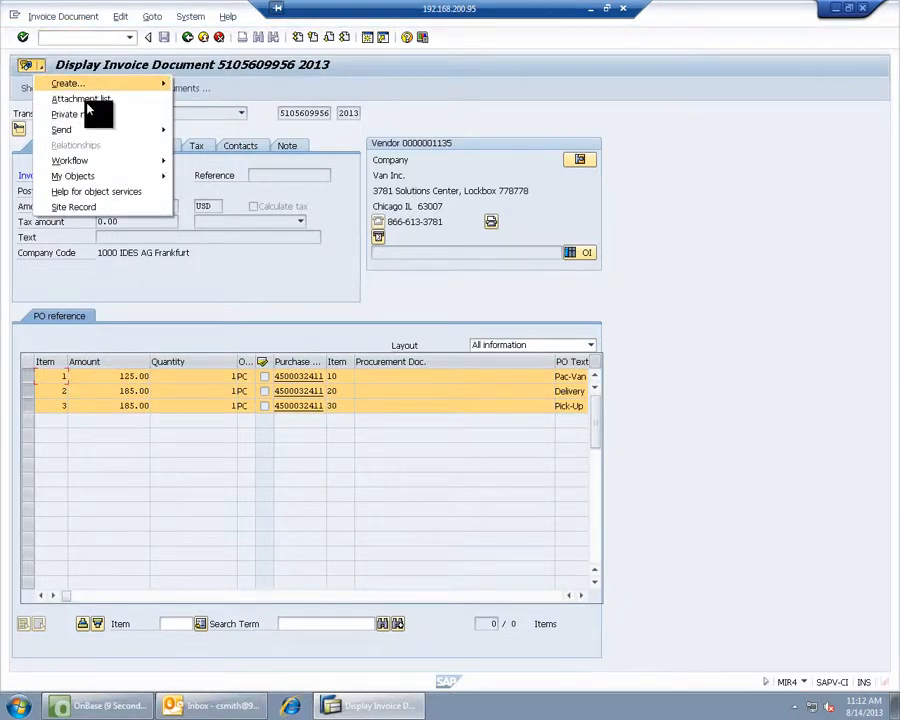
left_click(87, 102)
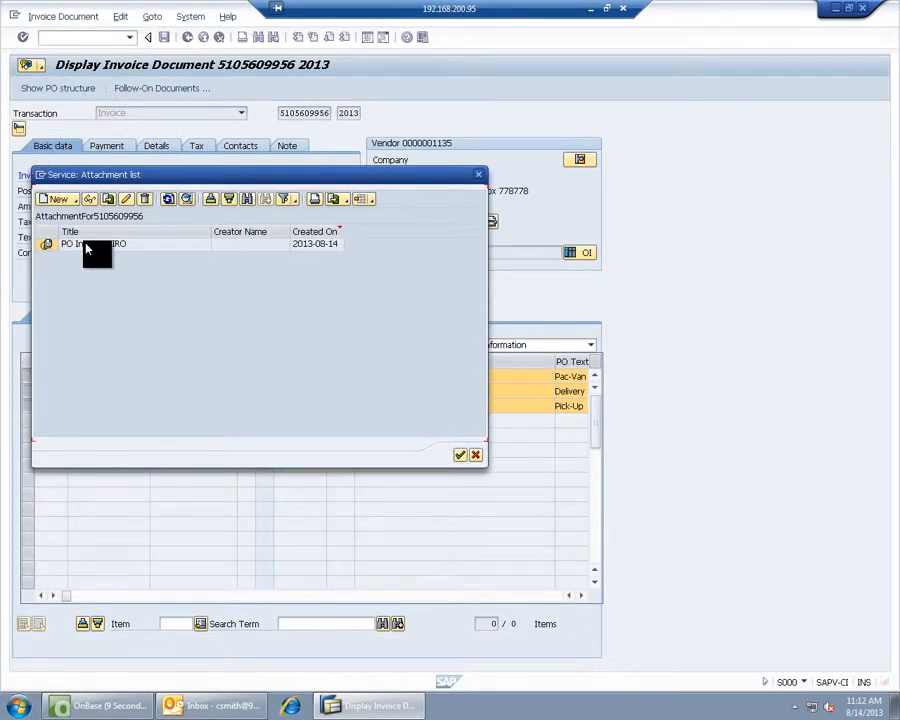
double_click(178, 246)
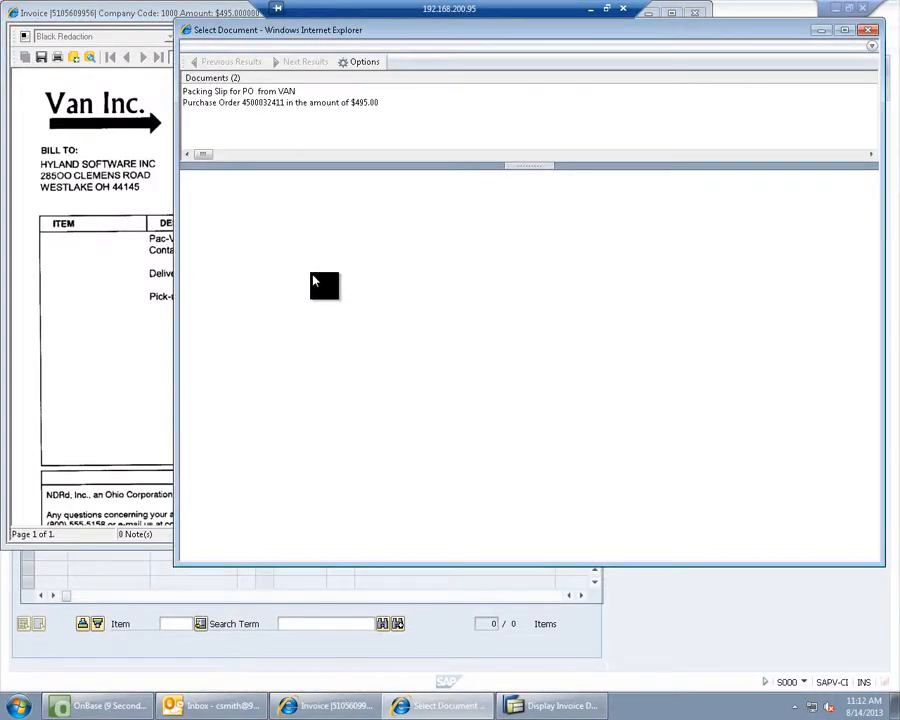
left_click(233, 94)
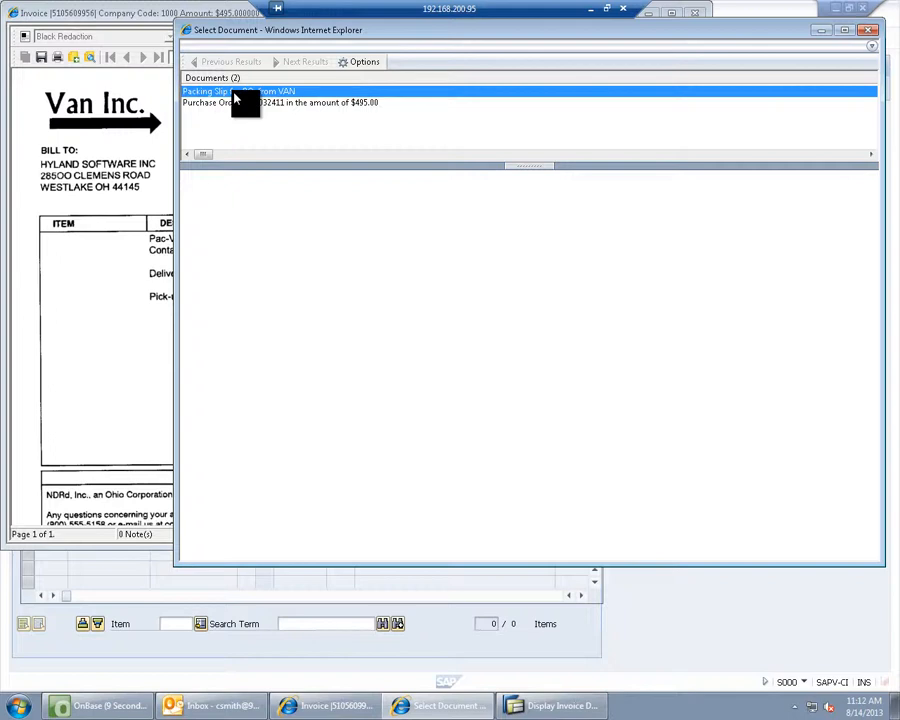
double_click(234, 92)
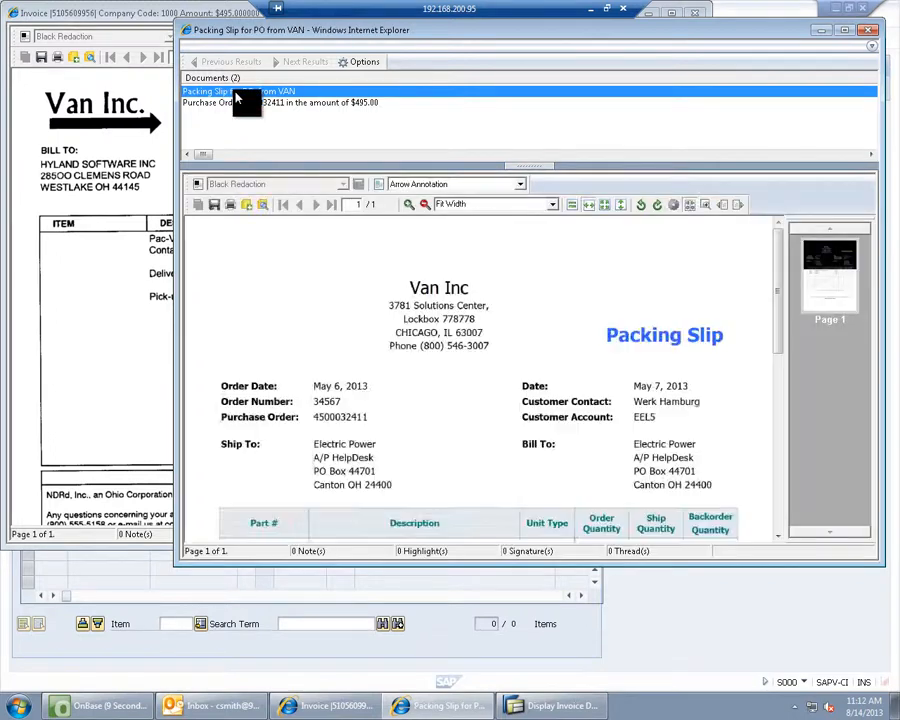
left_click(232, 104)
double_click(232, 104)
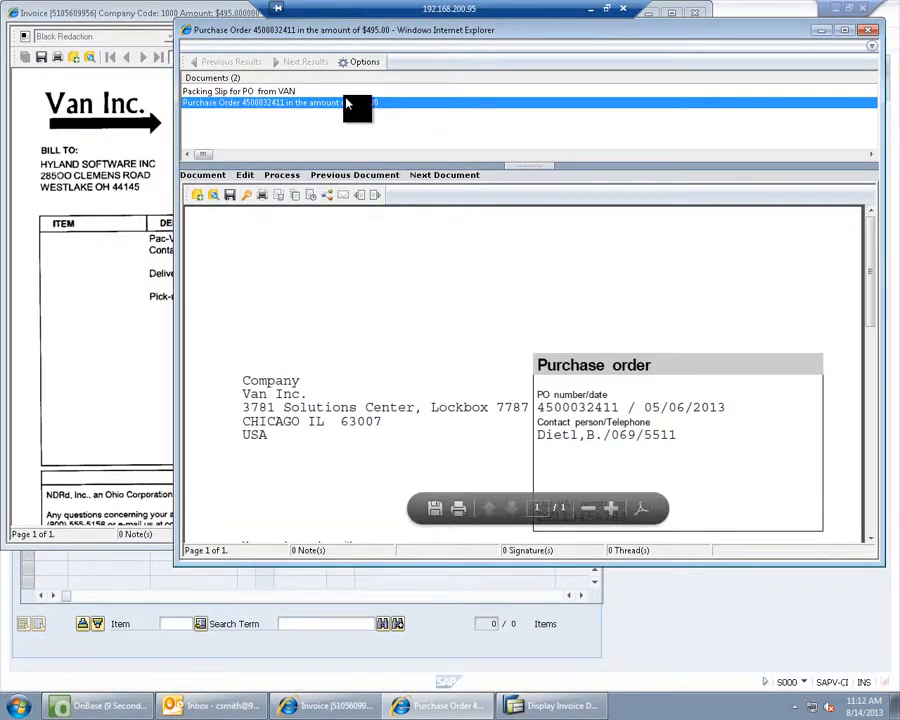
left_click(867, 37)
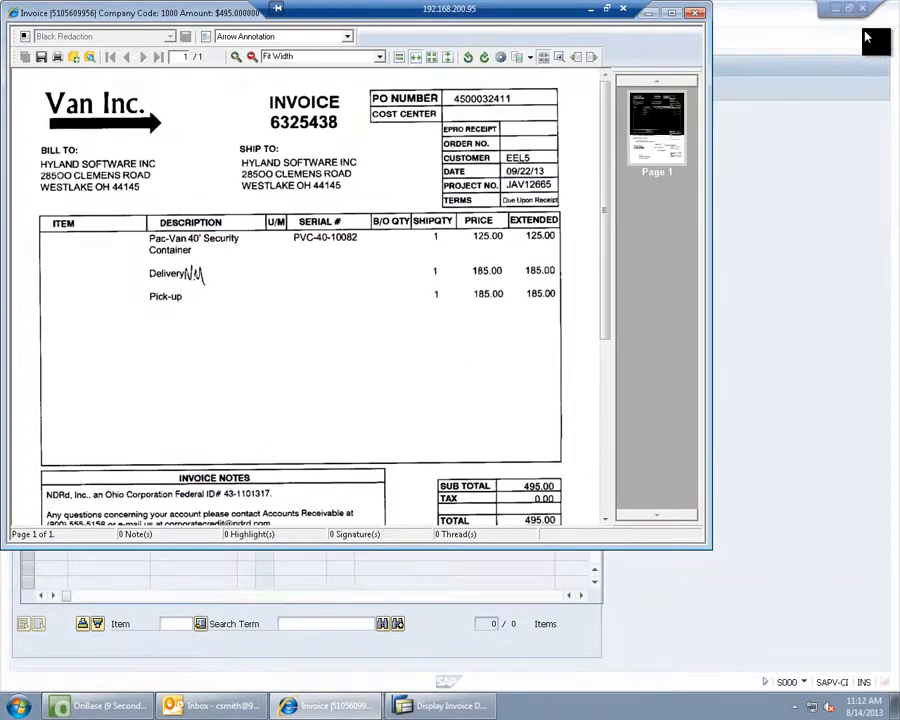
left_click(697, 13)
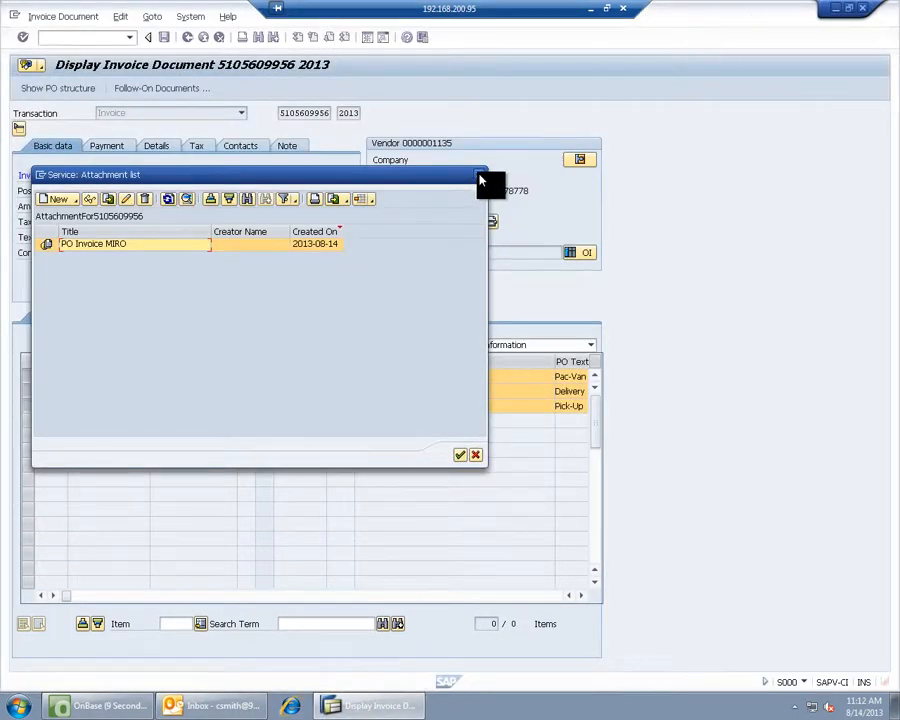
- Close the attachment list, go back to SAP Easy Access, and minimize SAP
left_click(479, 178)
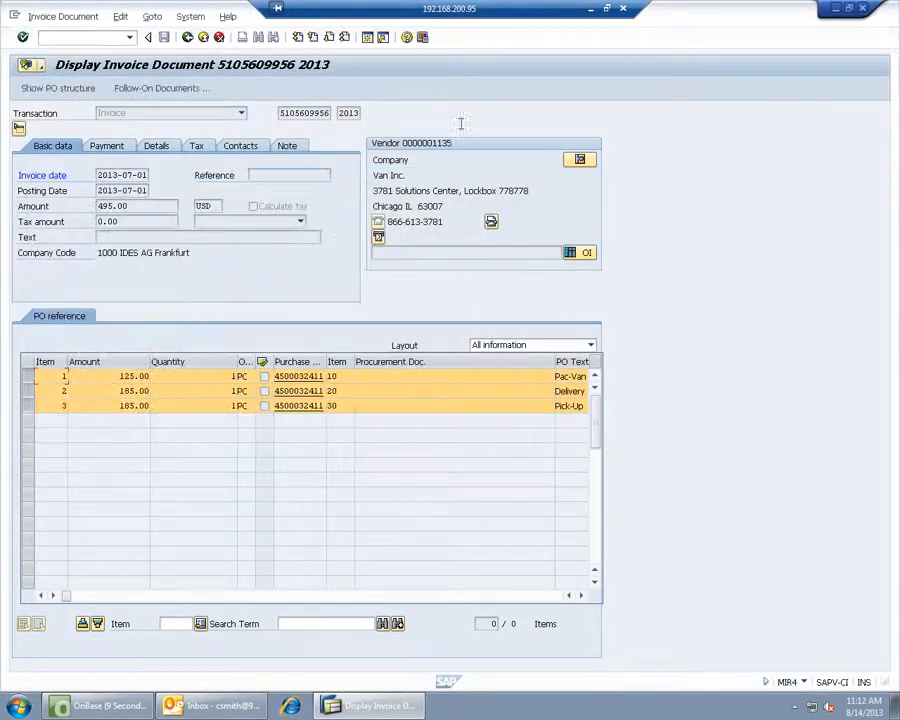
left_click(186, 38)
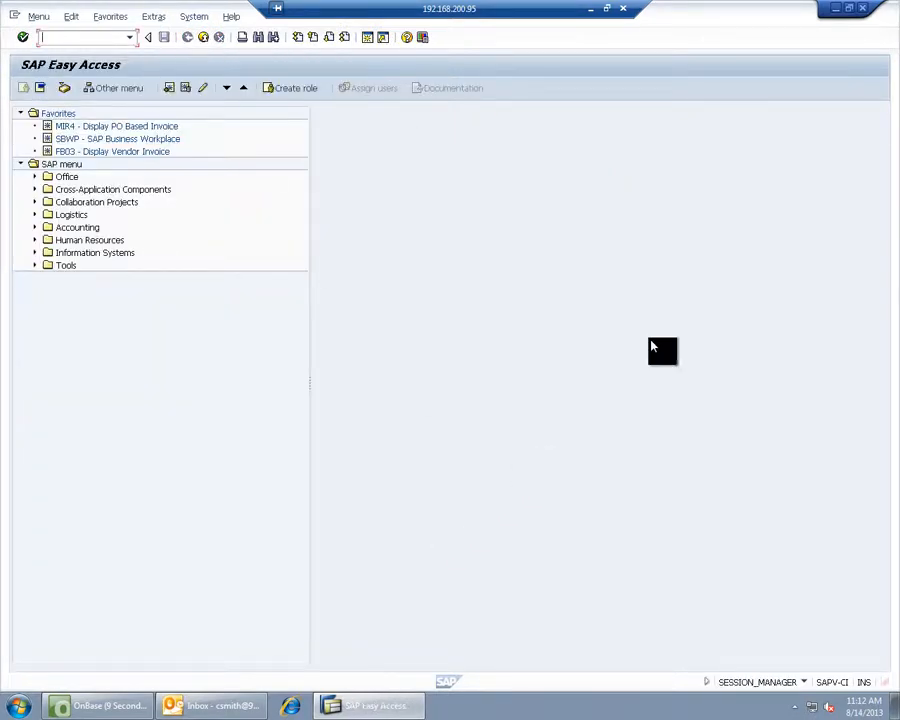
left_click(836, 11)
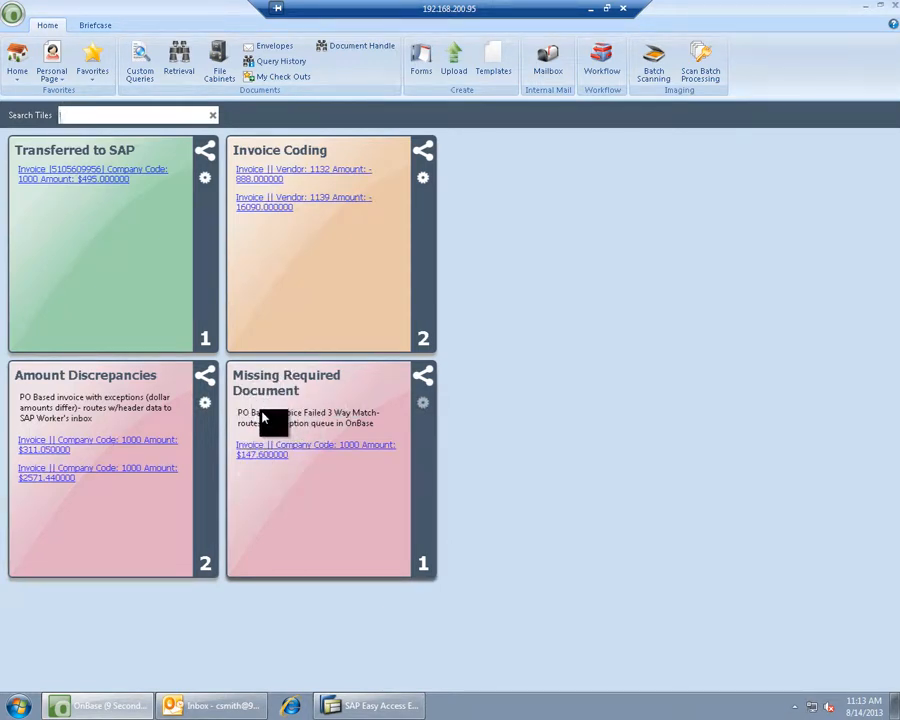
- Show the Missing Required Document queue's $147.60 invoice with Related Items docked as a panel
left_click(597, 72)
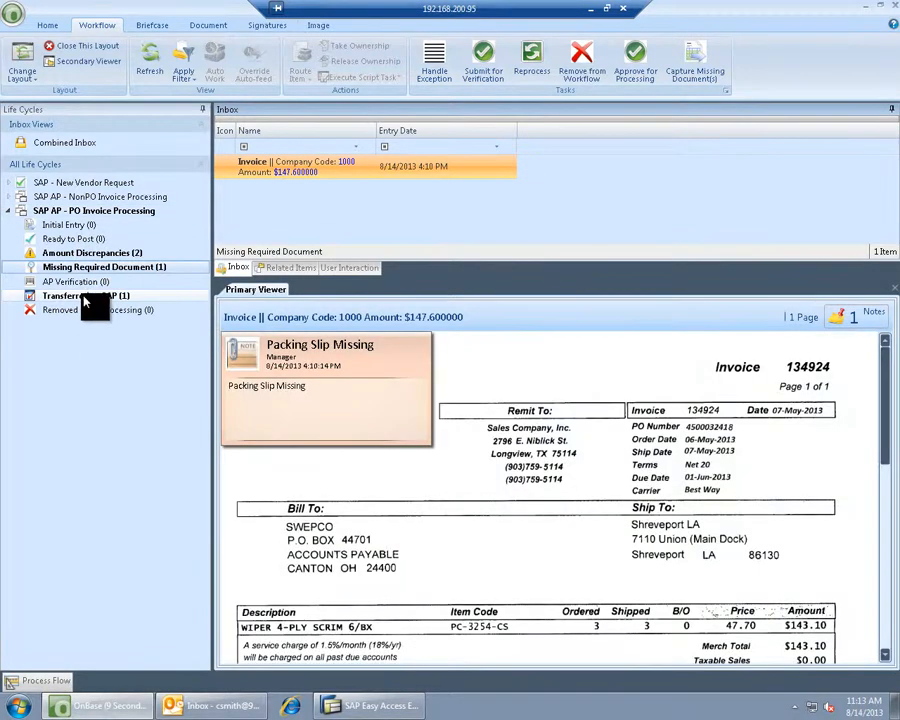
left_click(80, 300)
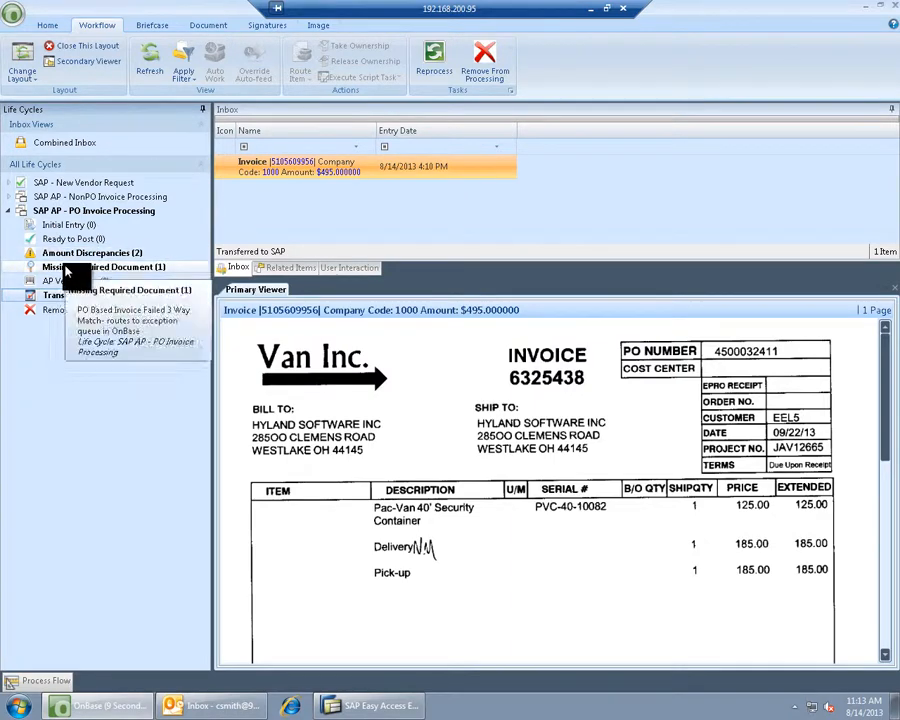
left_click(68, 267)
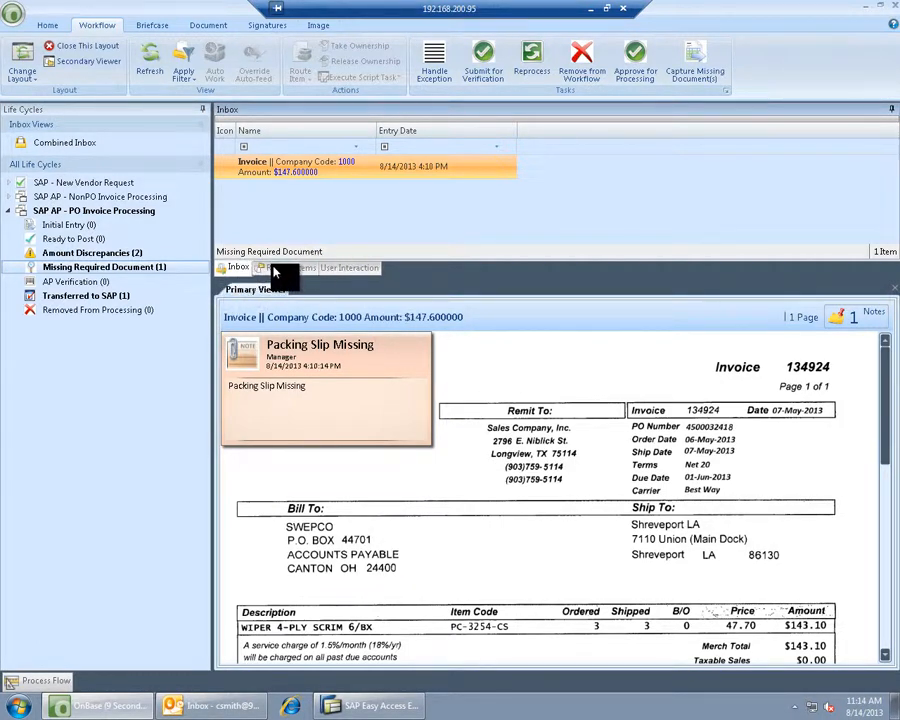
left_click_drag(277, 270, 100, 406)
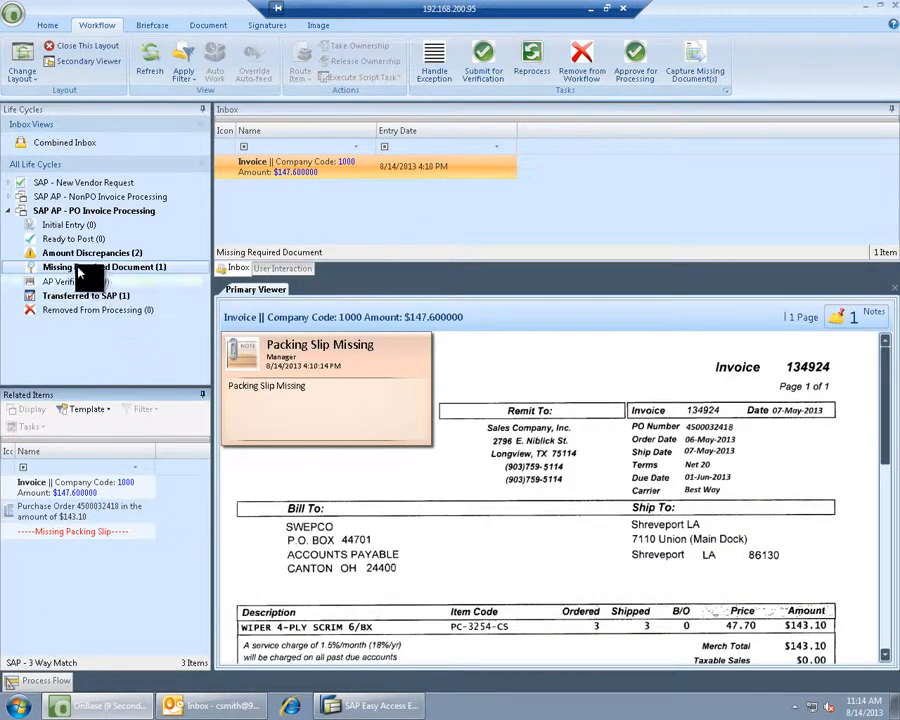
left_click(68, 514)
left_click(68, 530)
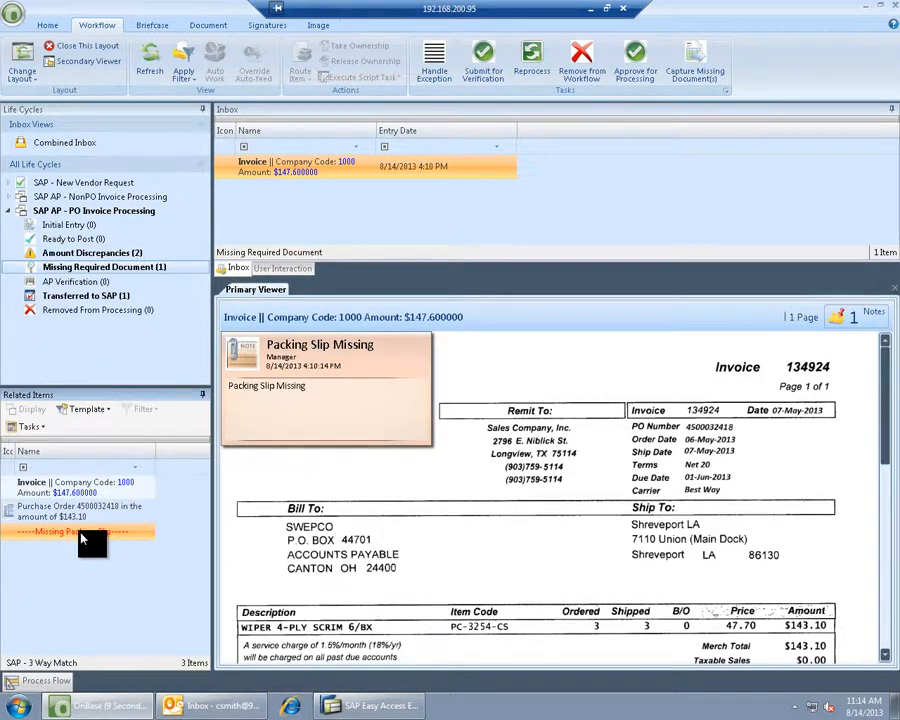
left_click(66, 513)
double_click(67, 515)
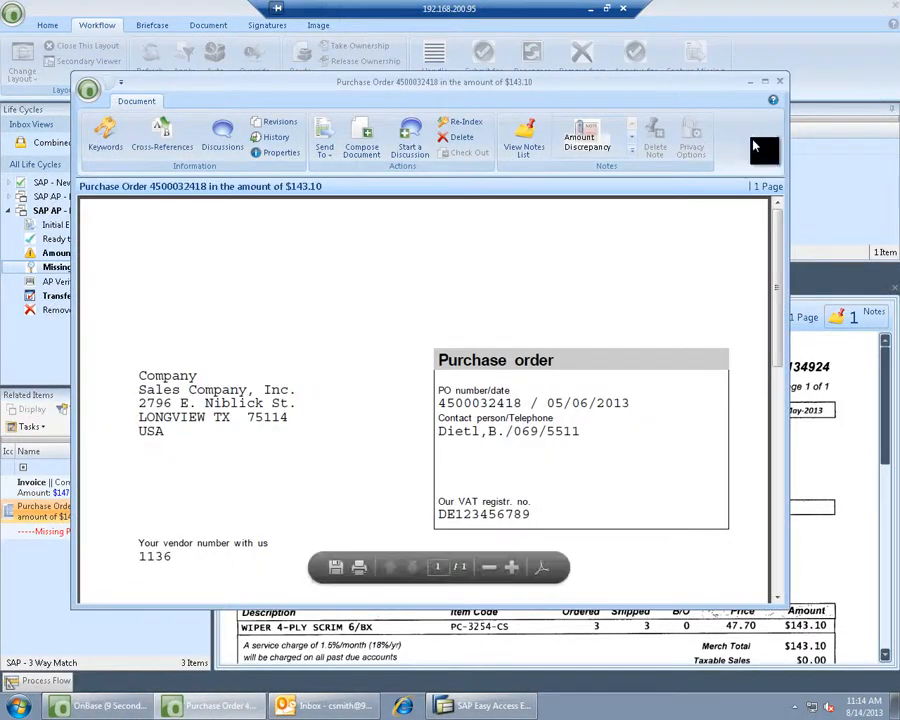
left_click(784, 81)
left_click(66, 532)
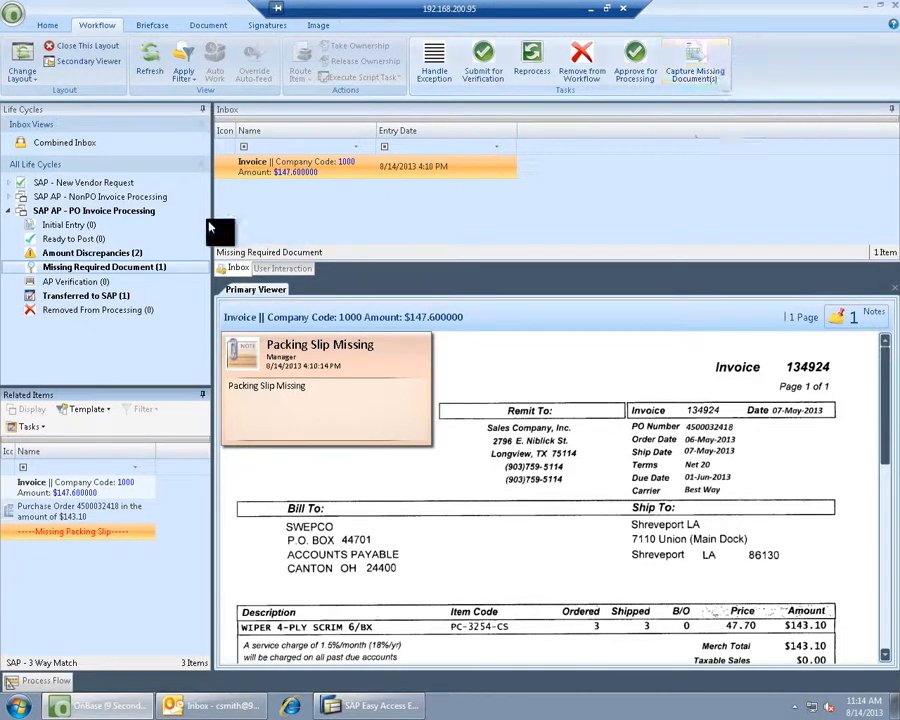
left_click(108, 256)
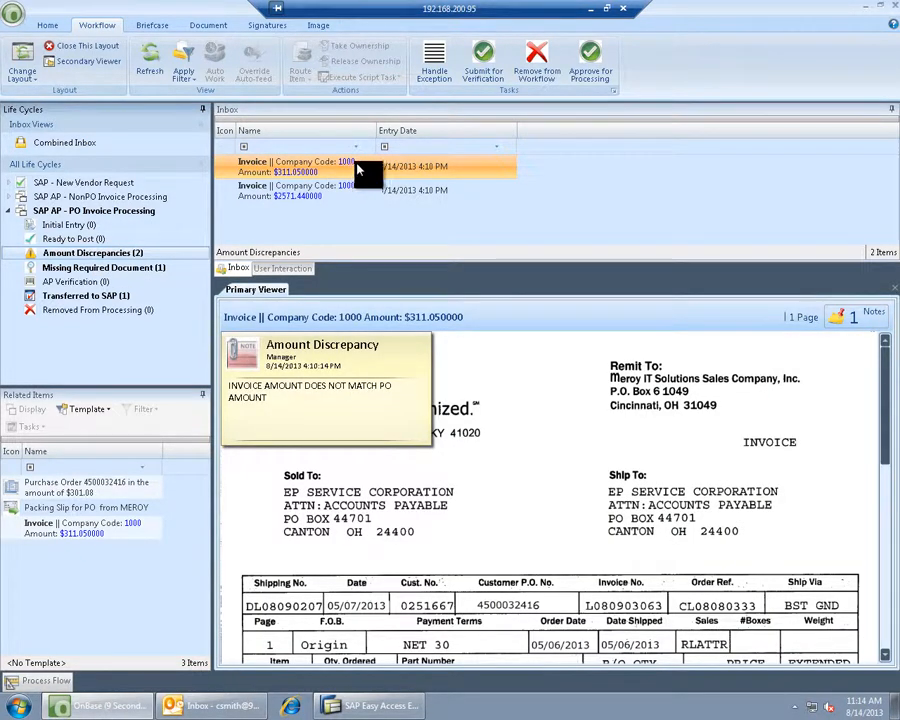
left_click_drag(388, 137, 471, 137)
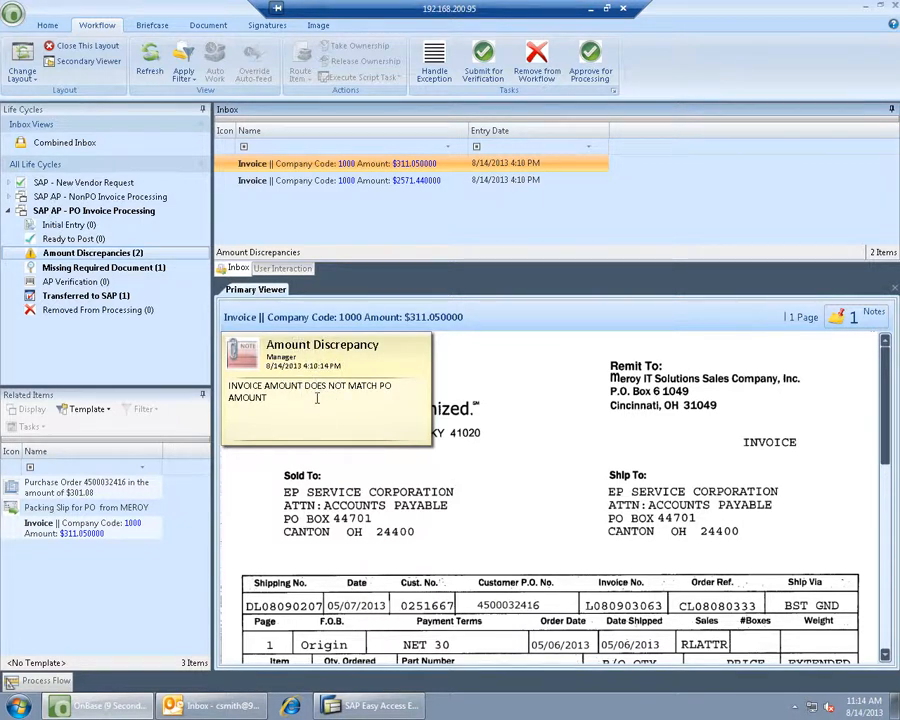
left_click(40, 536)
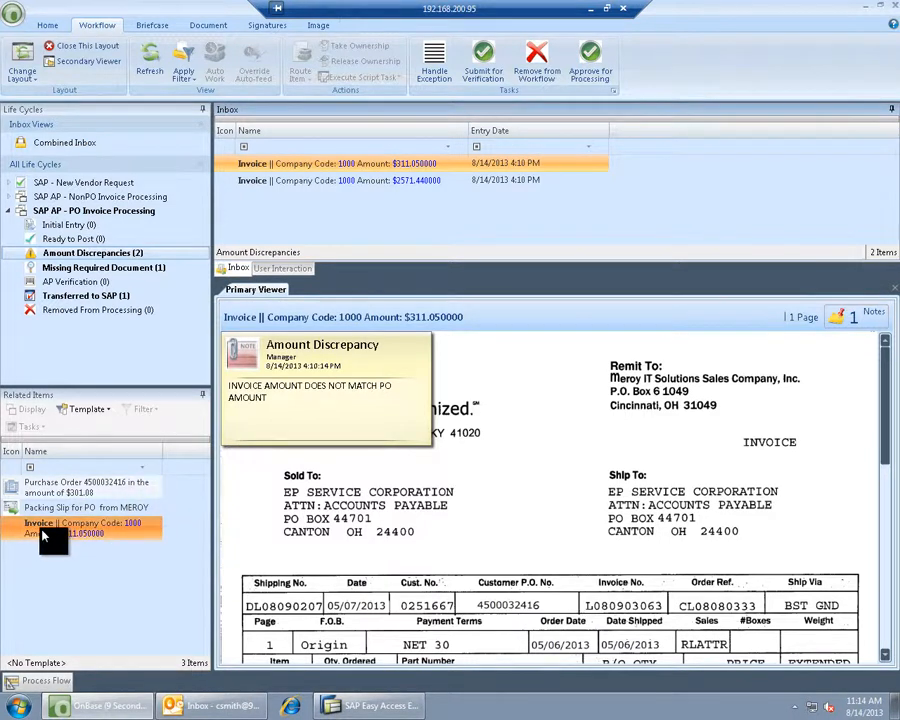
left_click(70, 487)
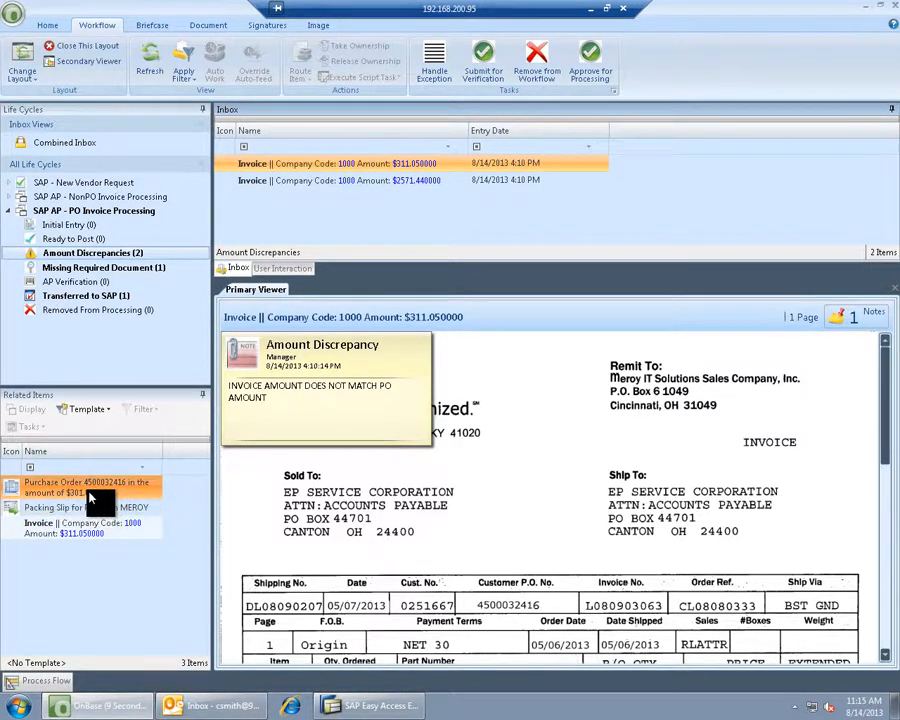
left_click(65, 532)
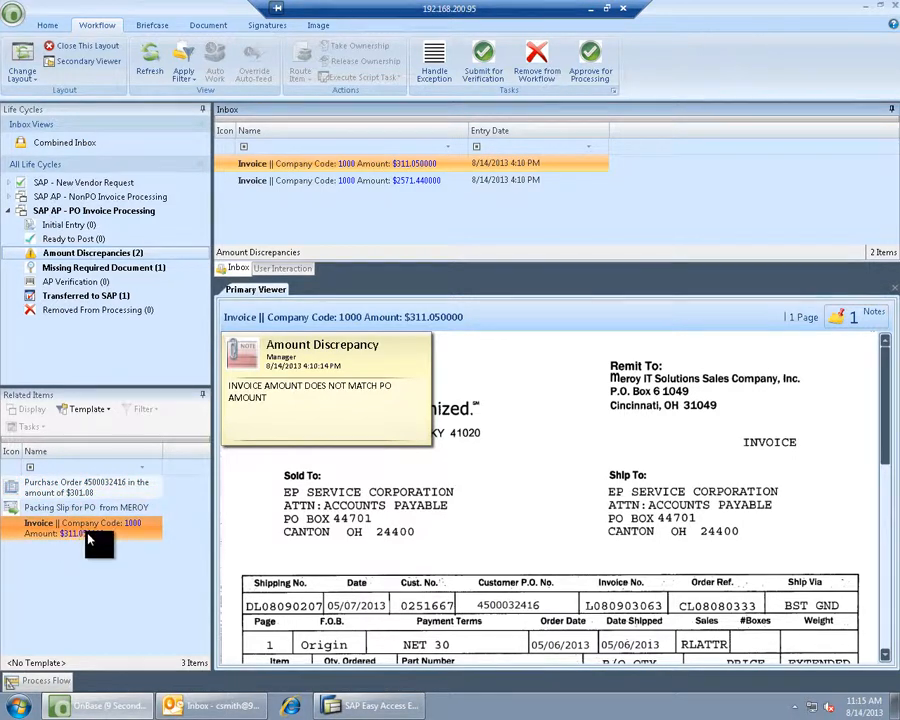
- Handle the $311.05 invoice's exception, saving its PO Invoice Form with $9.97 freight and 0.00 remaining
left_click(432, 60)
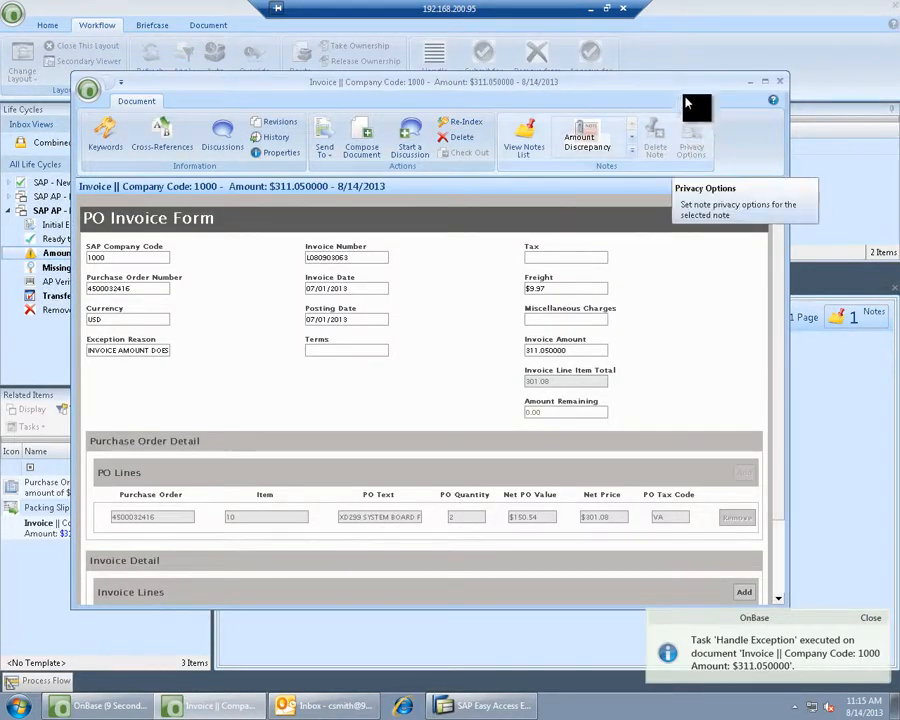
left_click_drag(575, 90, 615, 91)
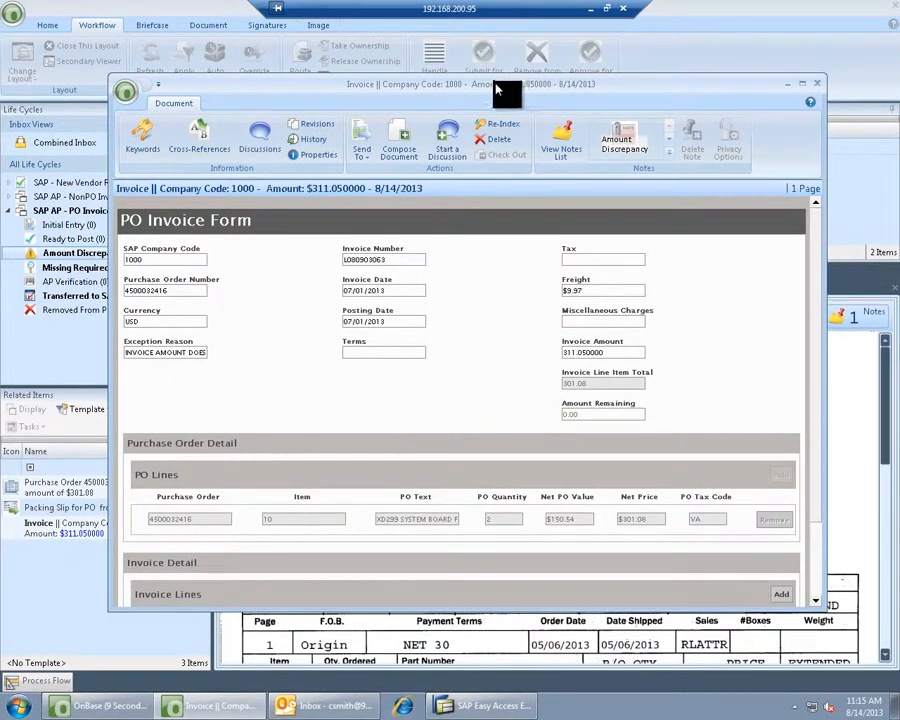
left_click_drag(546, 88, 476, 76)
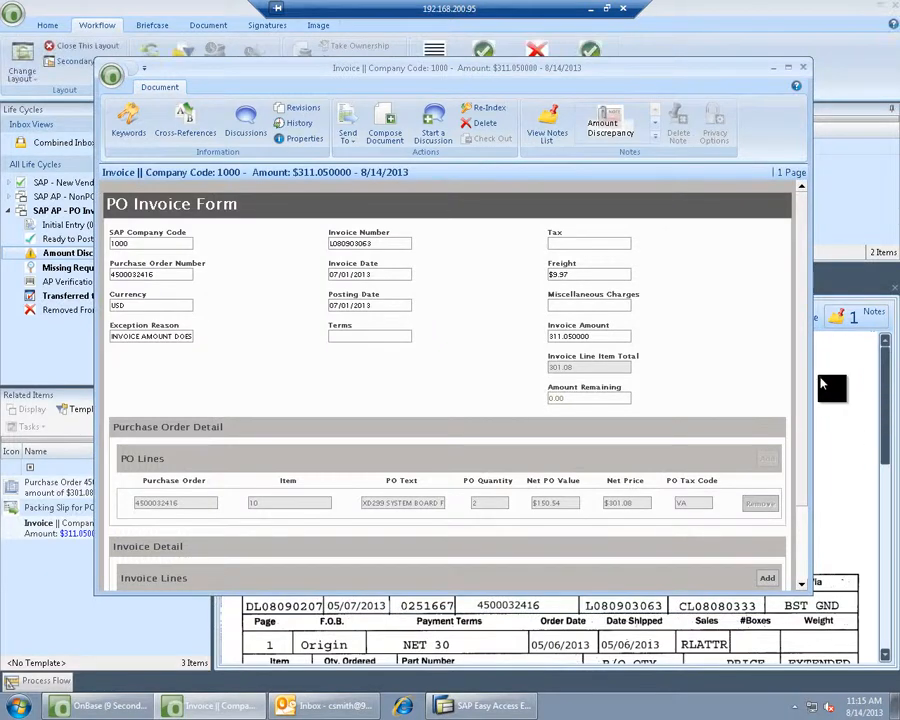
left_click(790, 73)
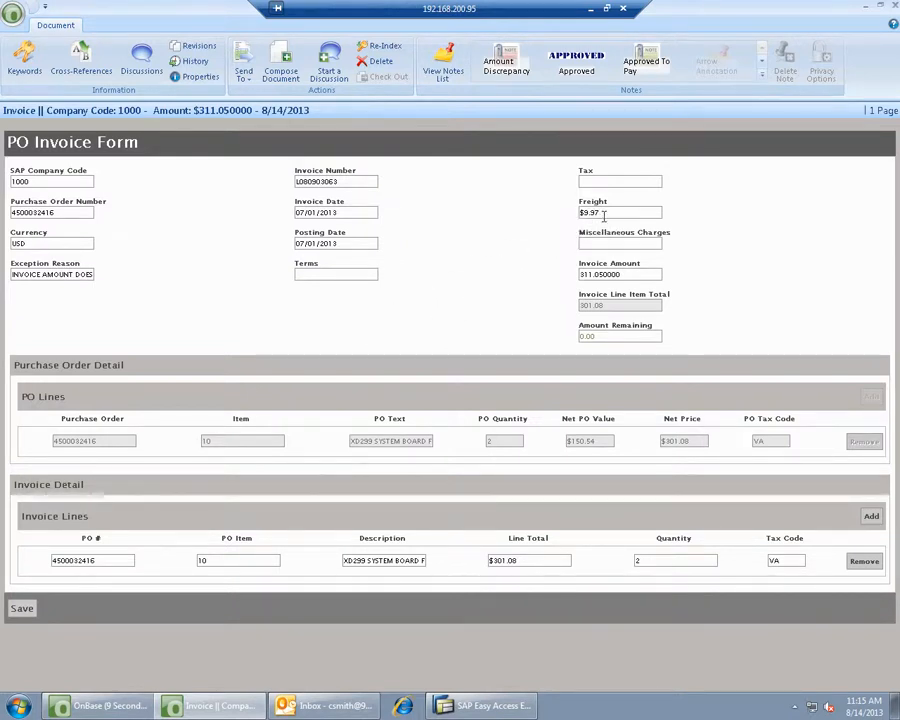
left_click(880, 7)
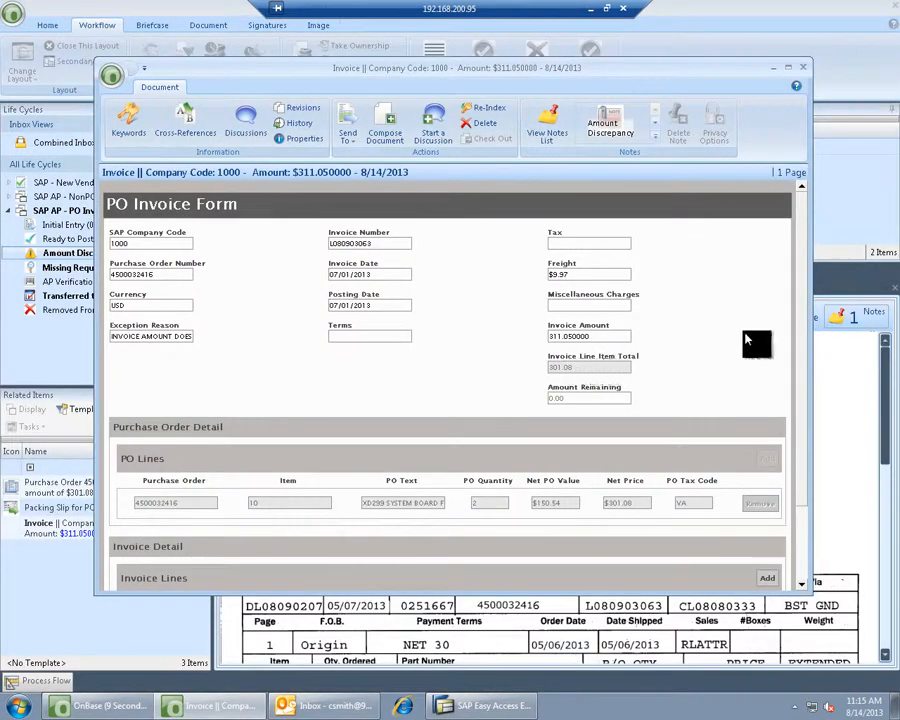
left_click_drag(800, 218, 801, 307)
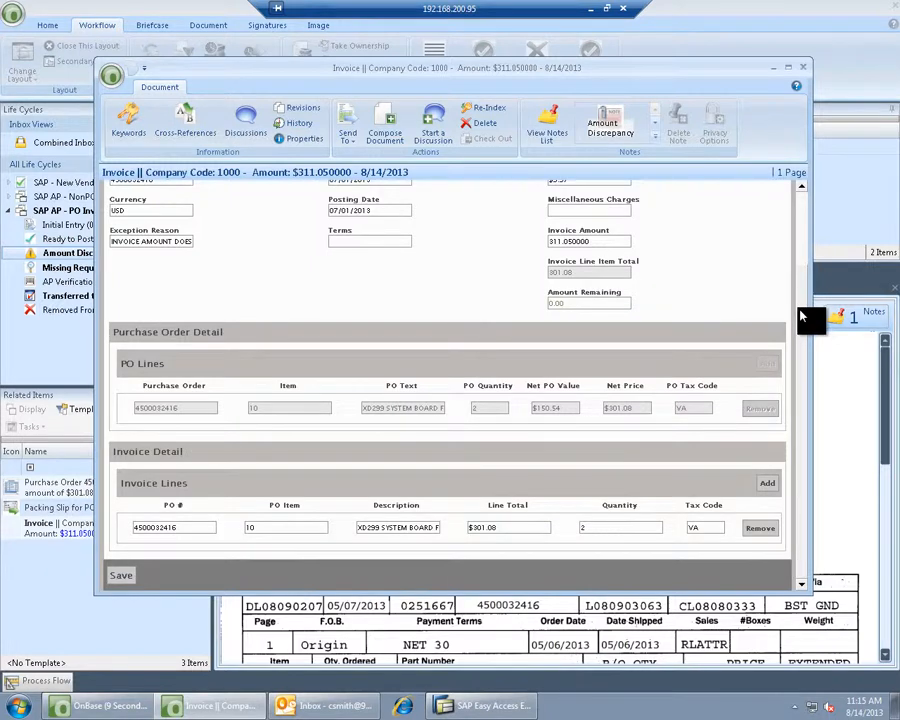
left_click_drag(800, 320, 804, 294)
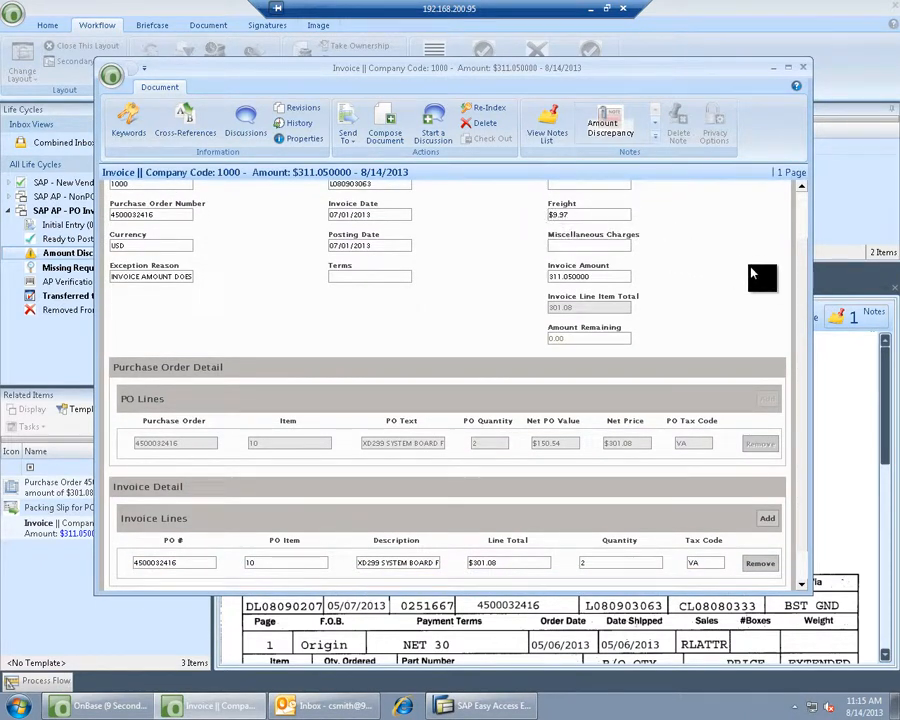
left_click_drag(803, 285, 800, 308)
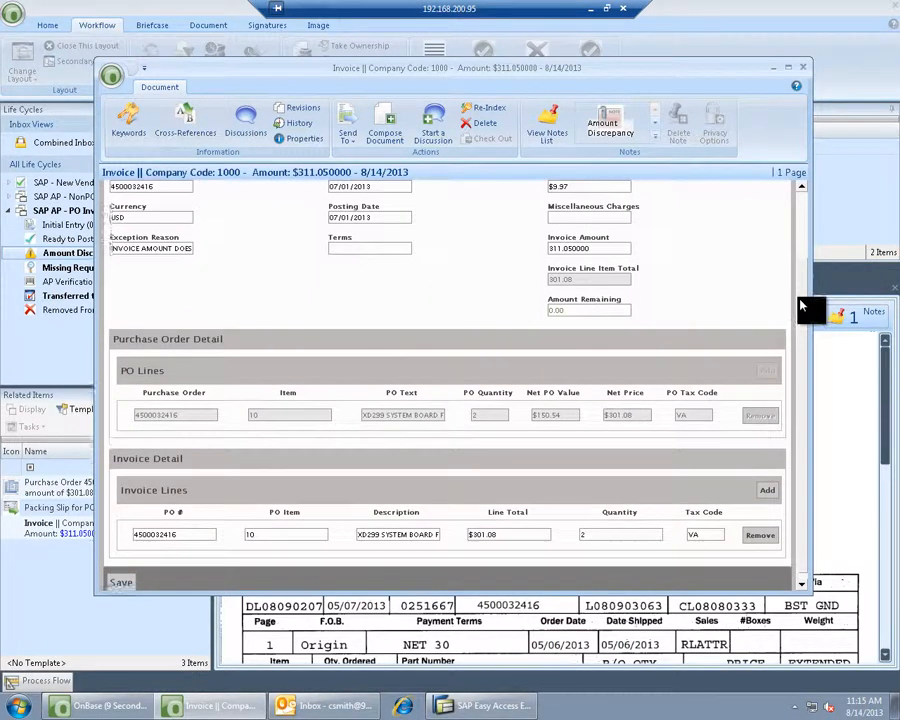
left_click(121, 580)
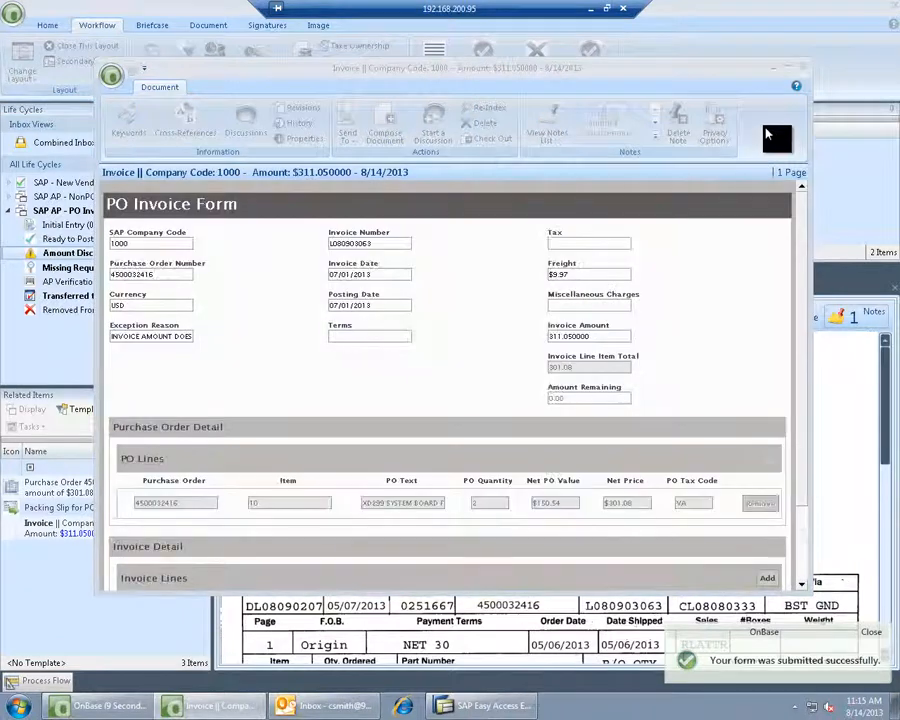
left_click(804, 70)
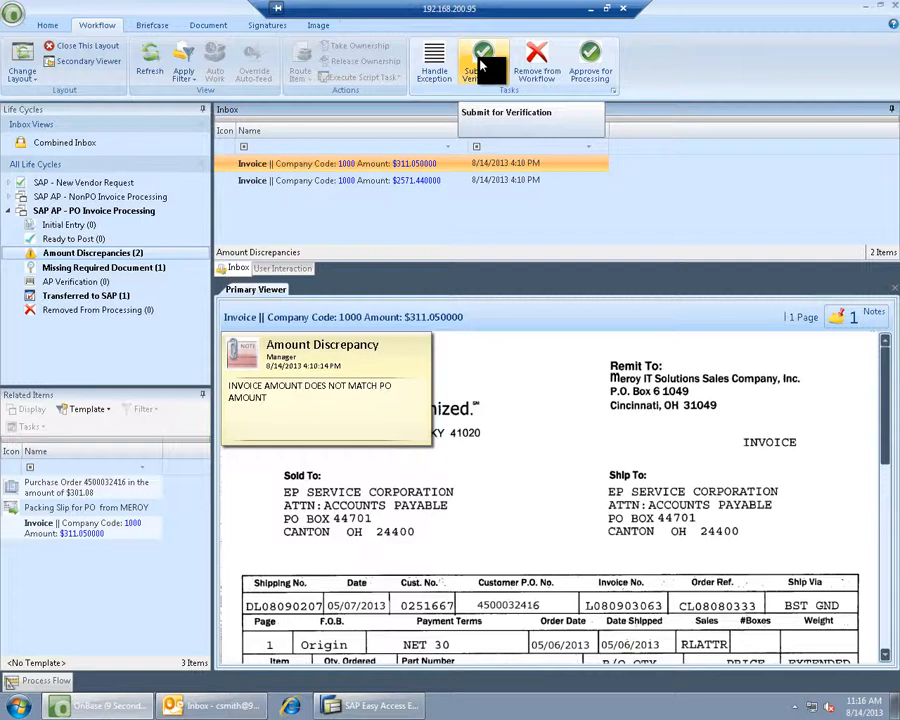
- Approve the $311.05 invoice for processing and bring up the $2571.44 invoice
left_click(588, 60)
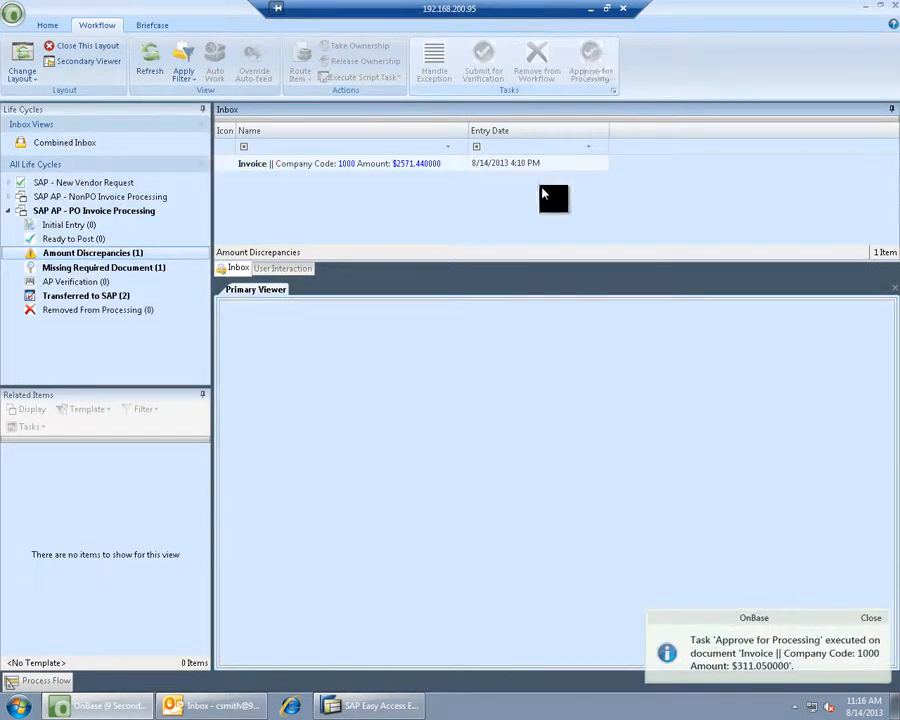
left_click(331, 172)
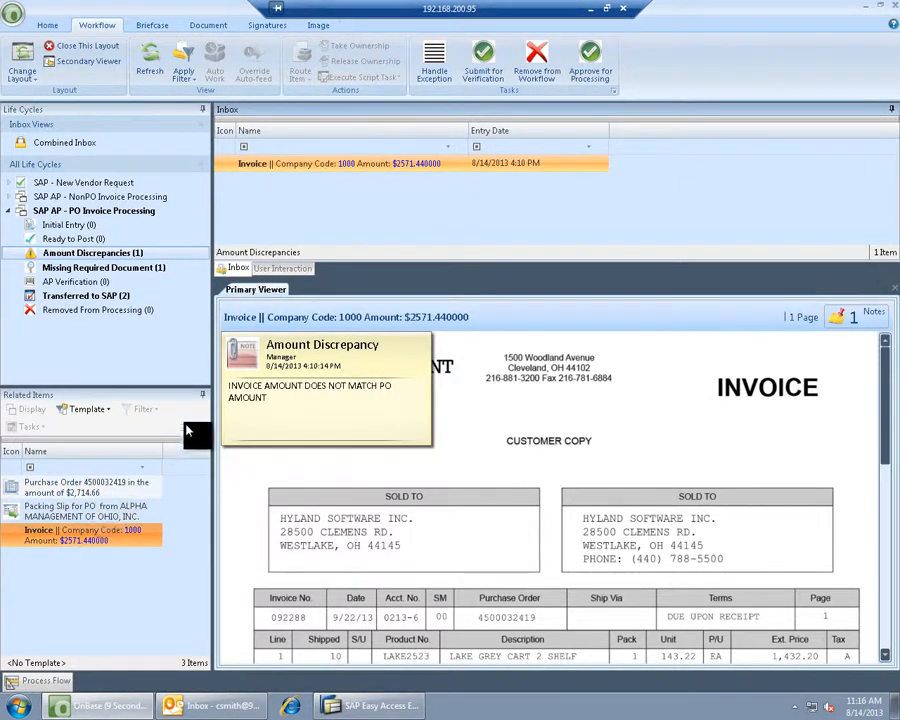
- Save the $2571.44 invoice's exception form and approve the invoice for processing
left_click(434, 68)
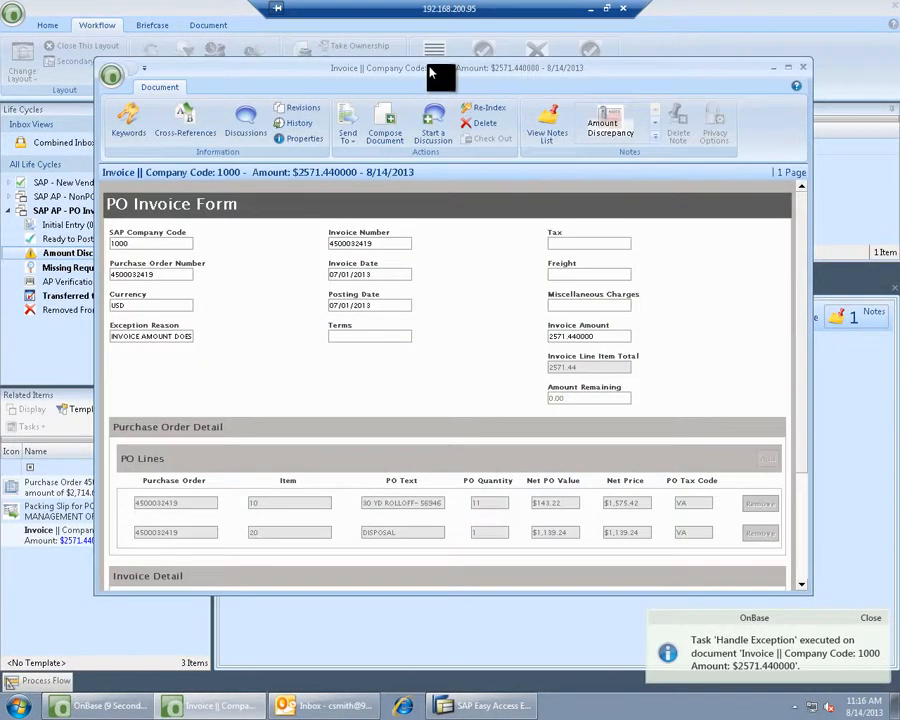
left_click(788, 67)
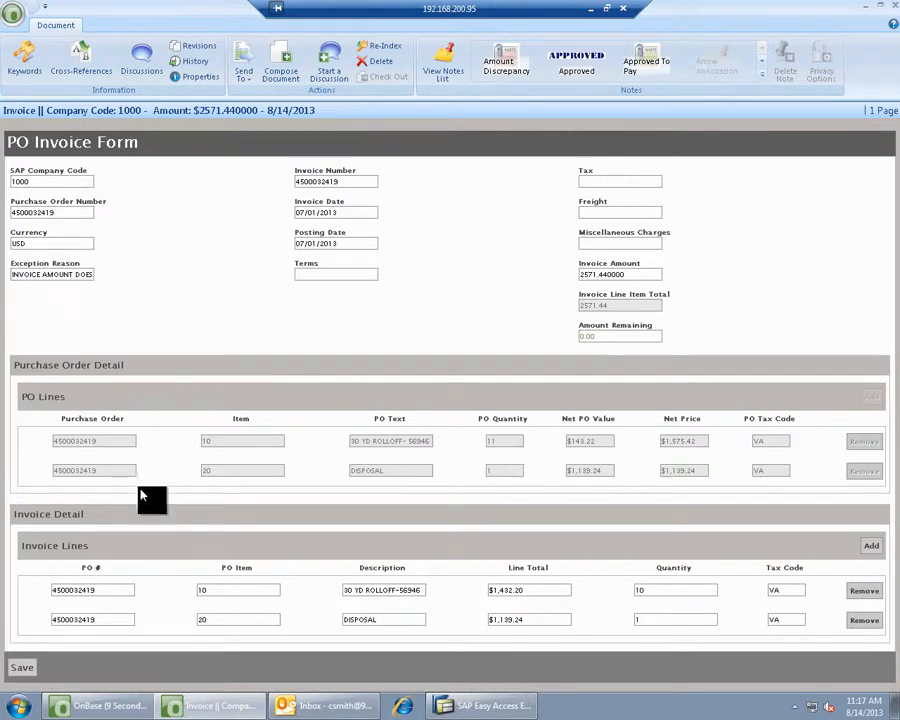
left_click(24, 674)
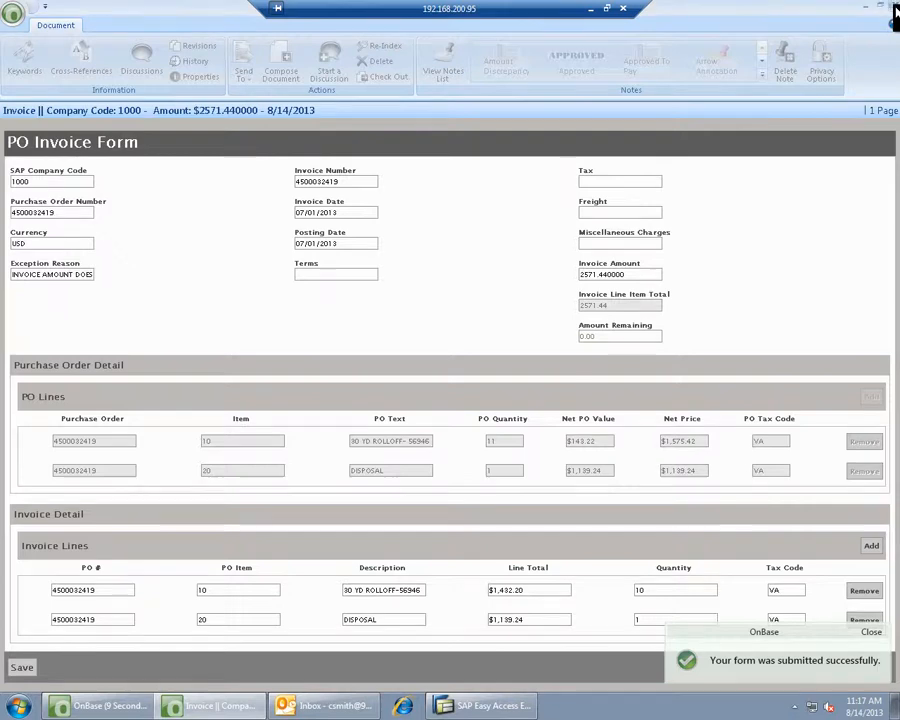
left_click(895, 10)
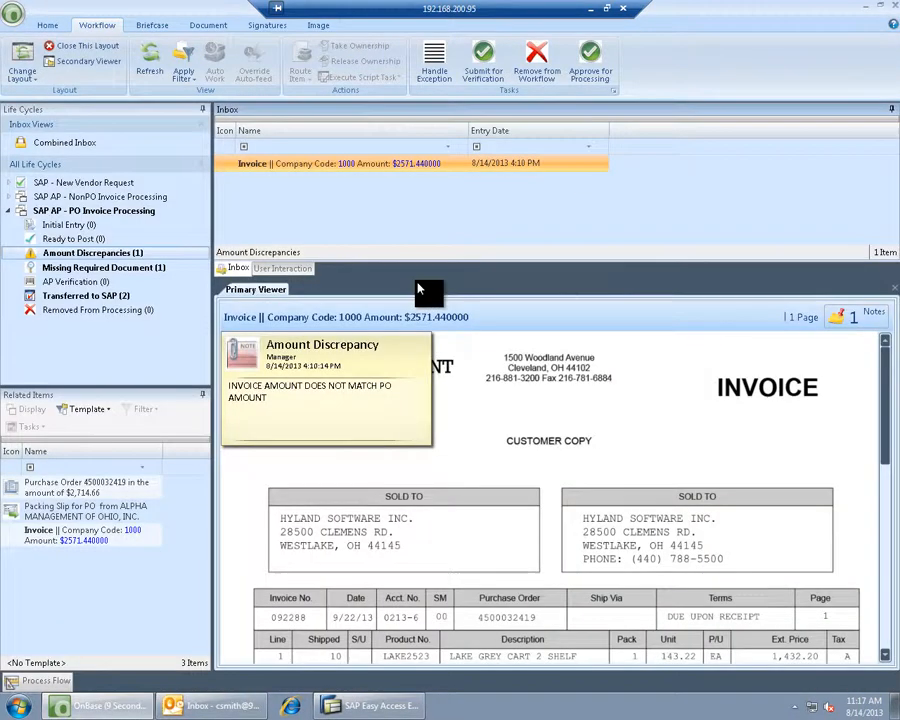
left_click(590, 59)
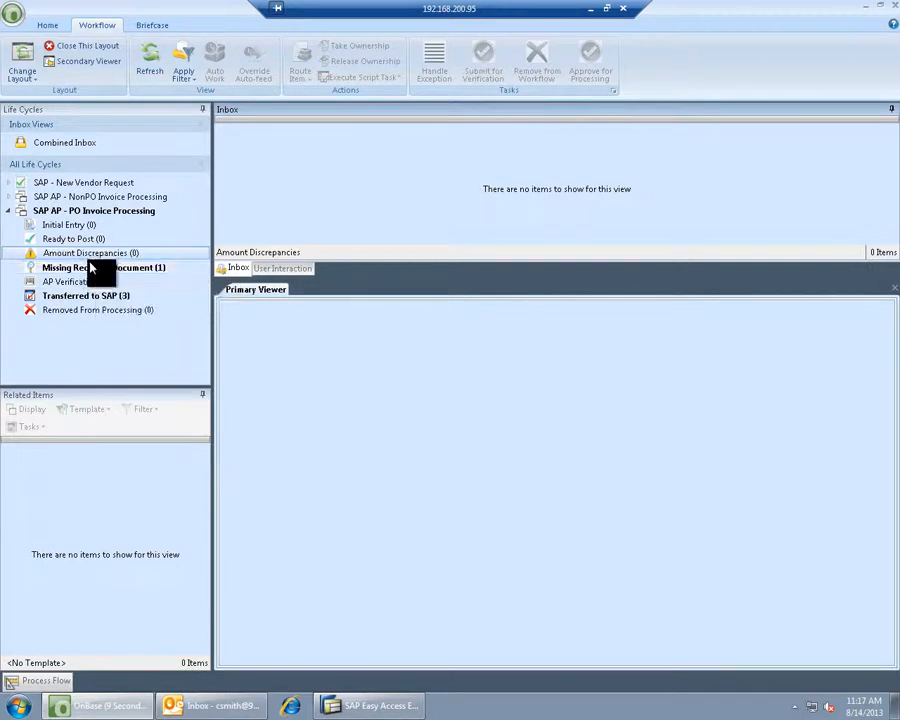
left_click(98, 297)
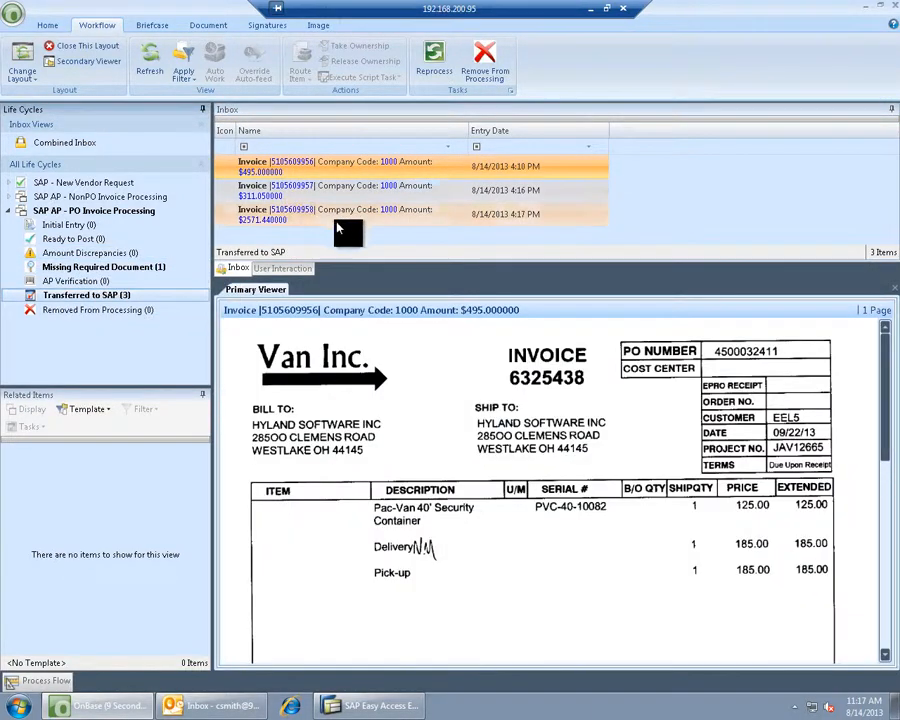
left_click_drag(466, 136, 528, 134)
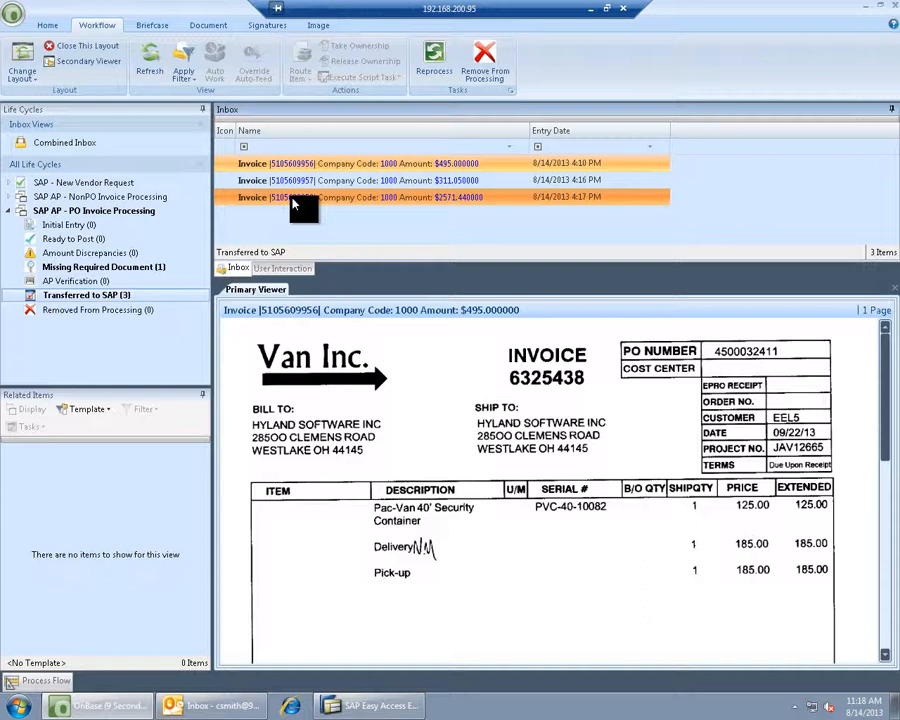
left_click(293, 199)
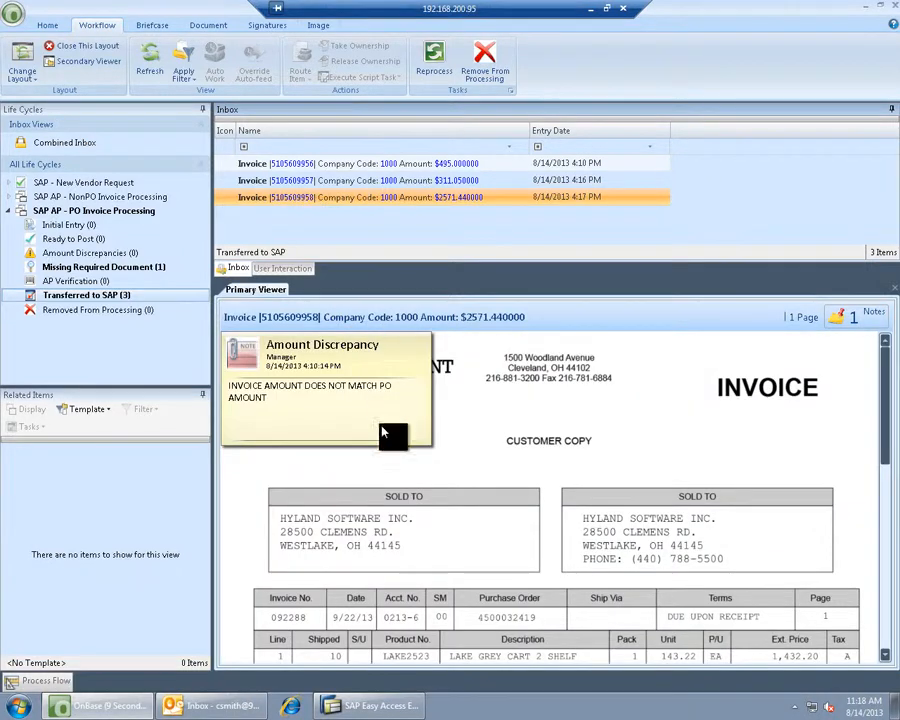
left_click(364, 707)
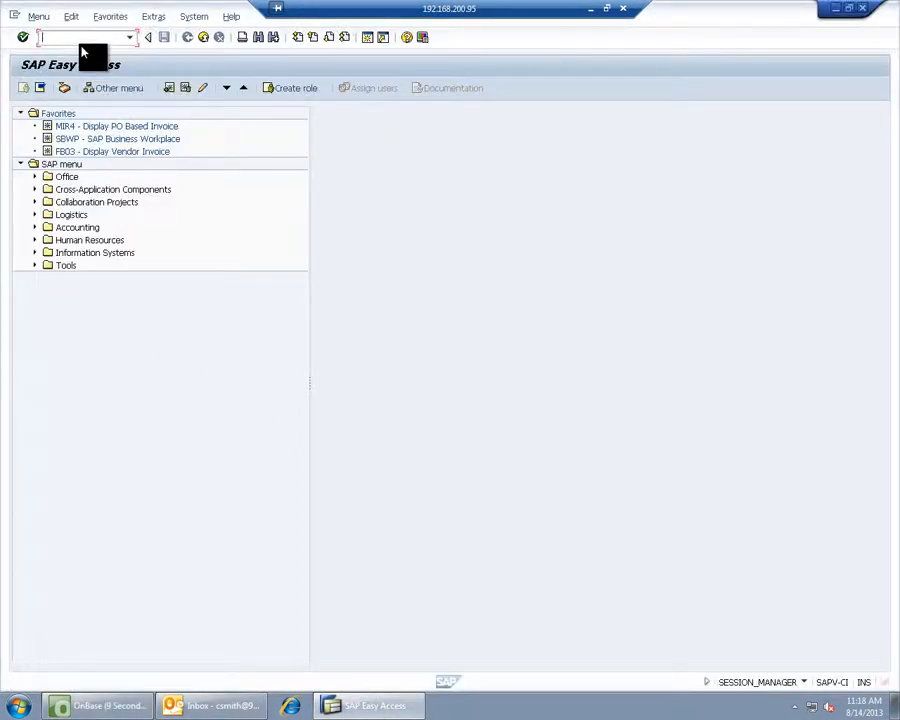
type("mir4")
key("Return")
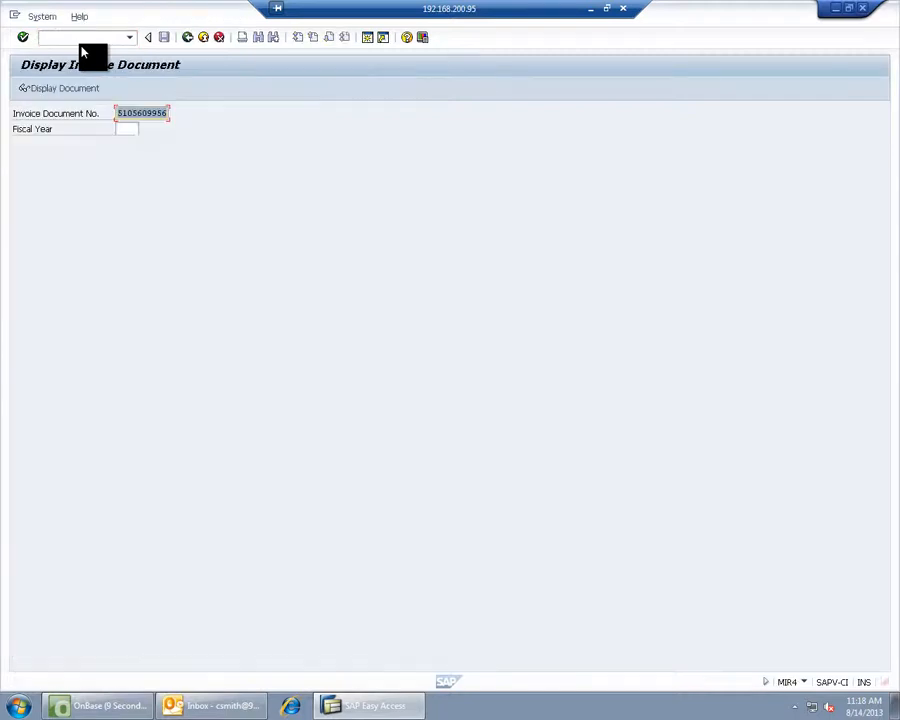
key("ctrl+v")
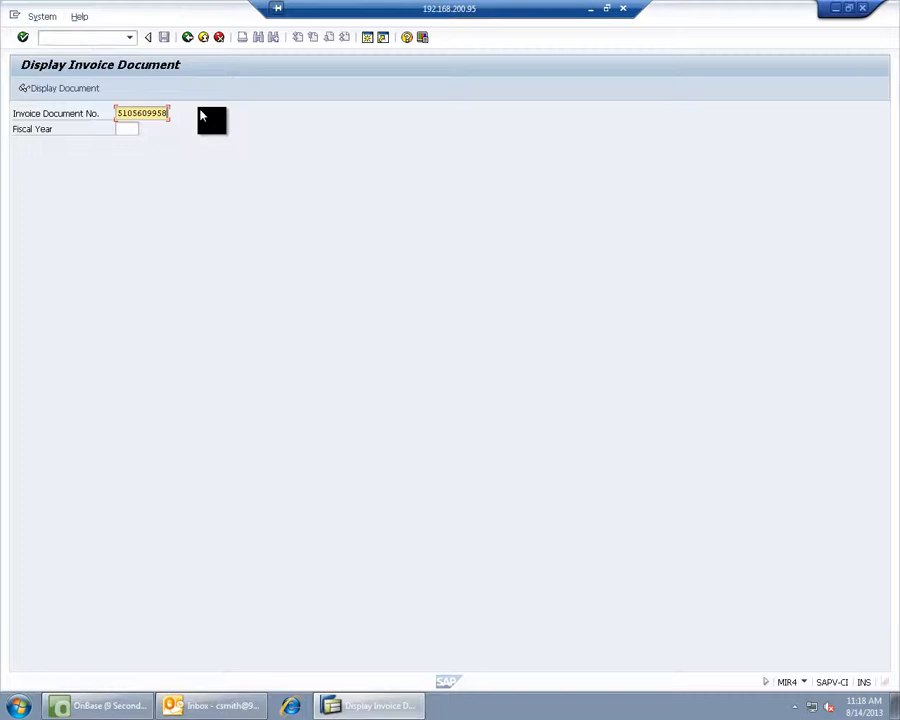
key("Return")
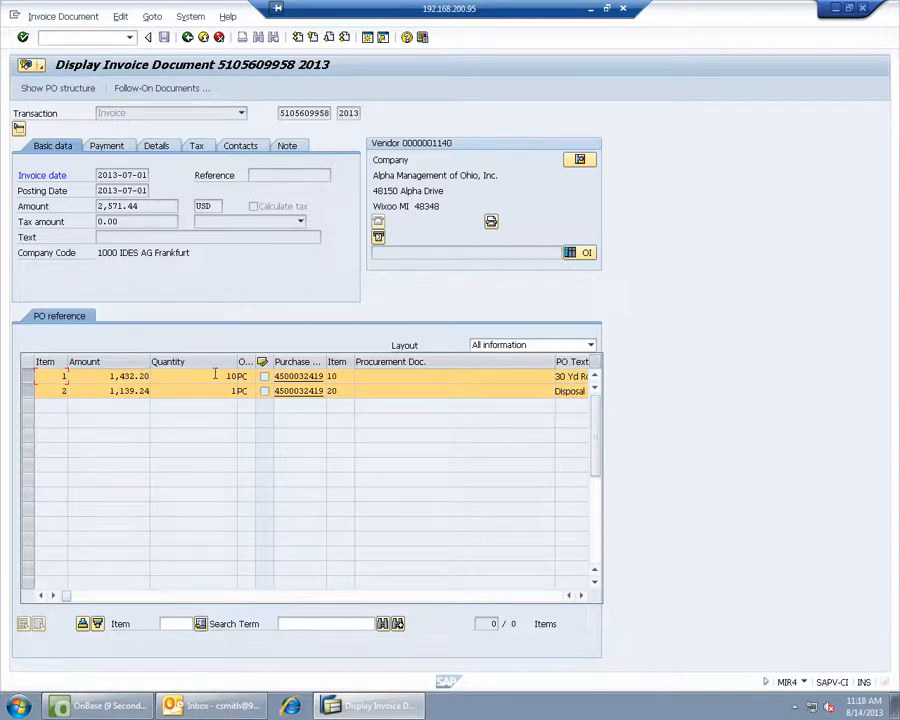
- Open the invoice's attachment list from Services for Object to reach the OnBase image
mouse_move(225, 377)
left_mouse_down()
mouse_move(237, 377)
mouse_move(237, 391)
left_mouse_up()
left_click(27, 64)
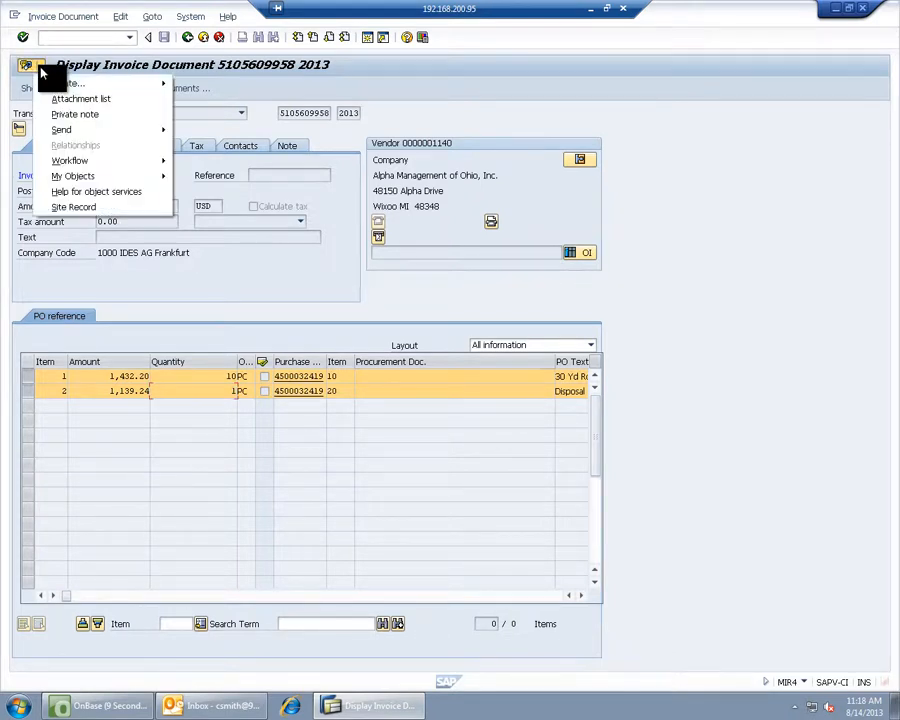
left_click(47, 99)
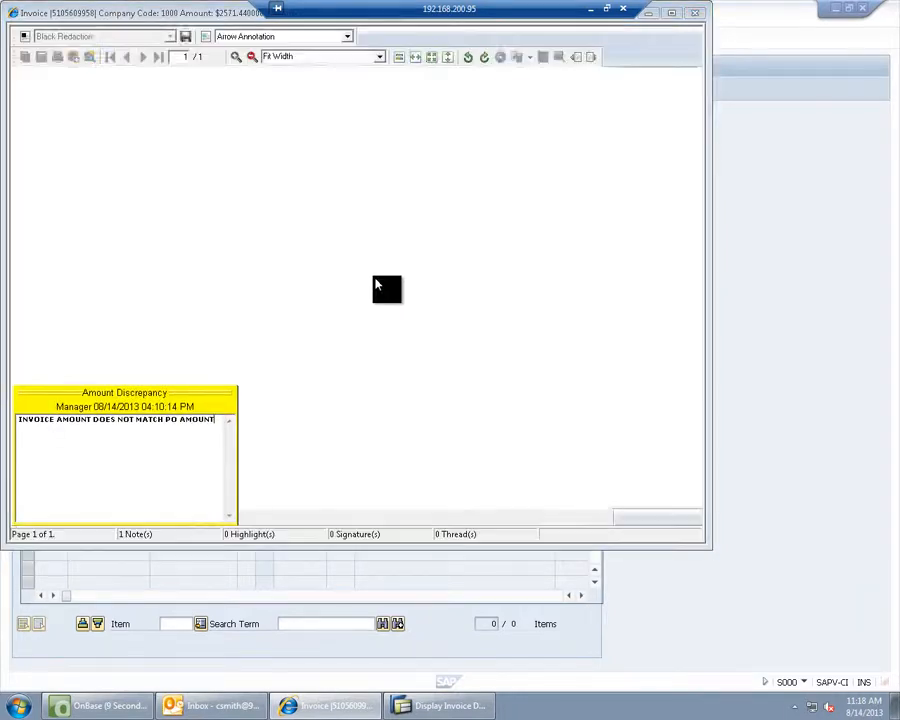
- Review the invoice image and its related Alpha Management packing slip, then close both viewers
left_click(114, 405)
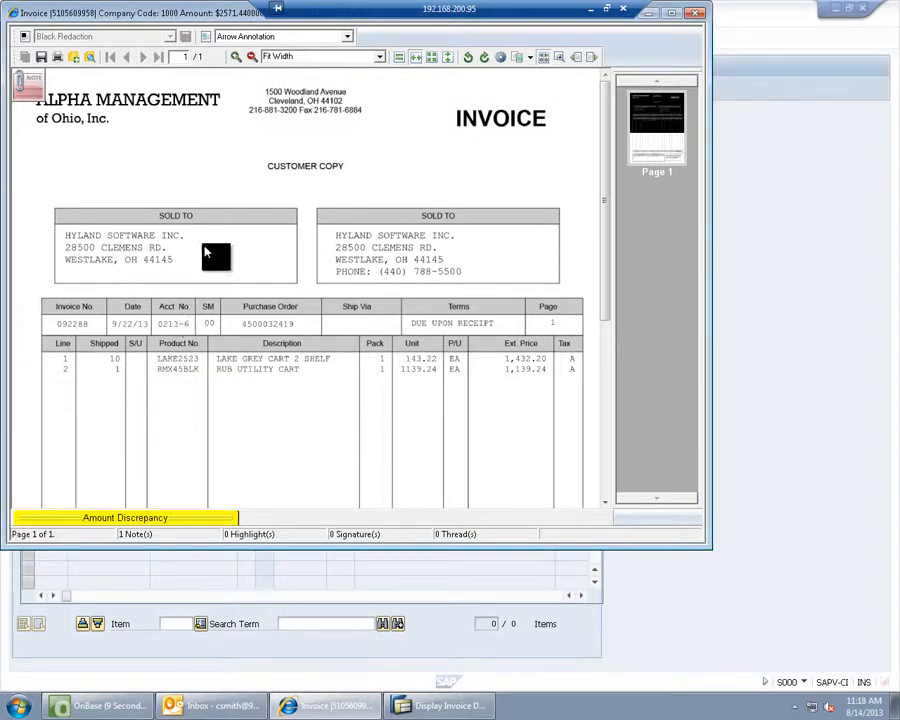
double_click(232, 194)
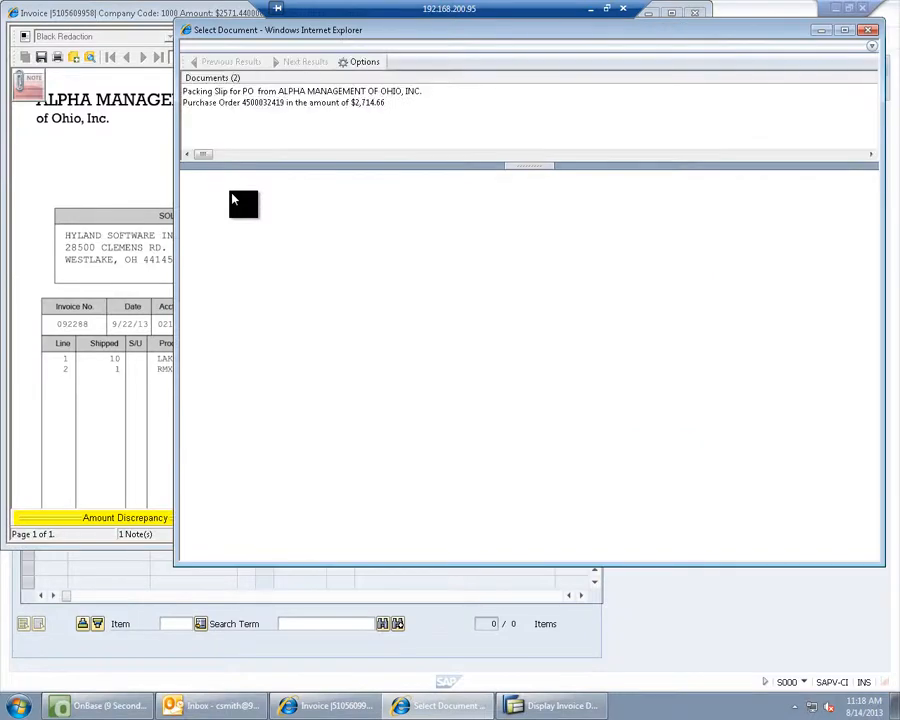
double_click(277, 91)
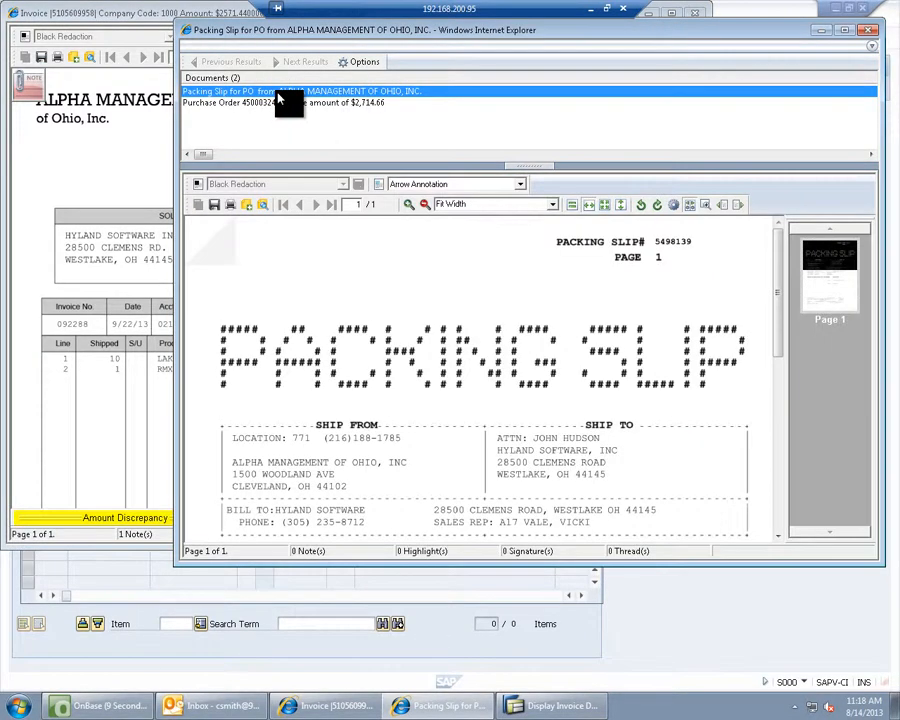
left_click(866, 36)
left_click(696, 14)
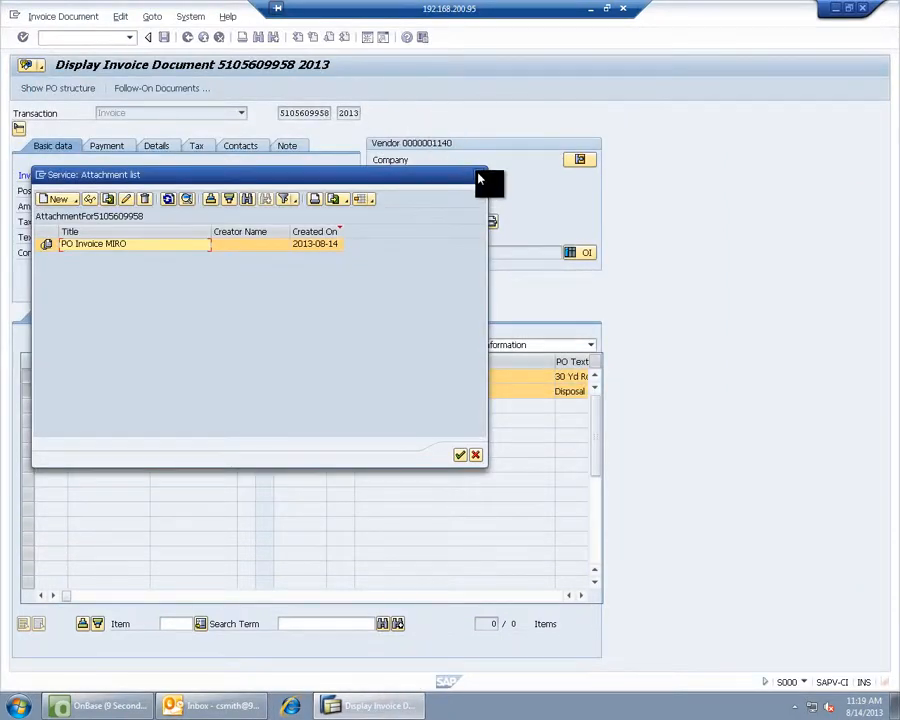
- Close the attachment list, return to SAP Easy Access, and minimize SAP to reveal OnBase
left_click(479, 179)
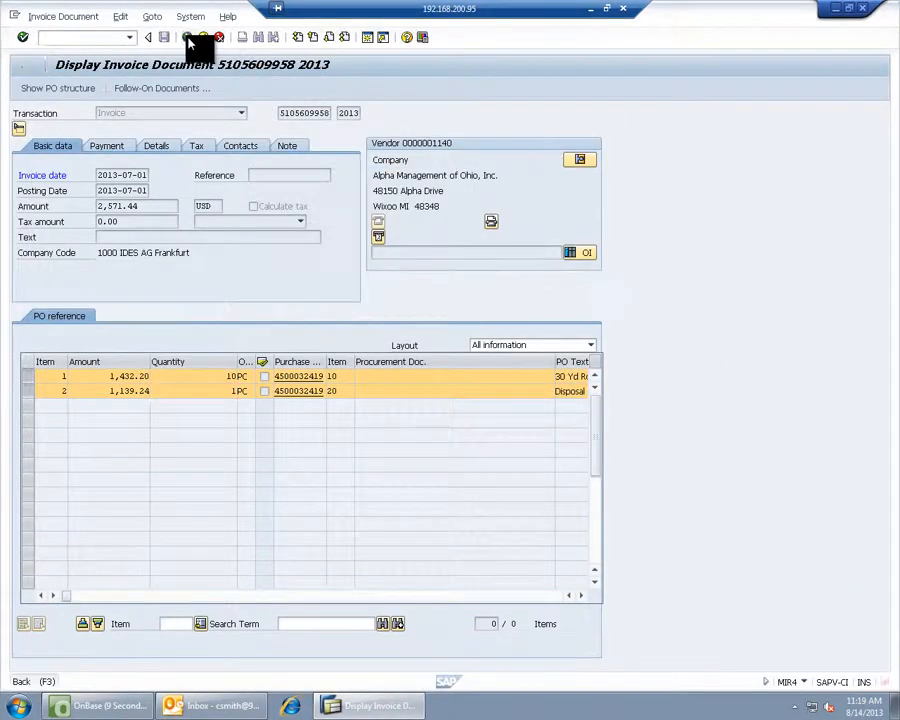
left_click(187, 38)
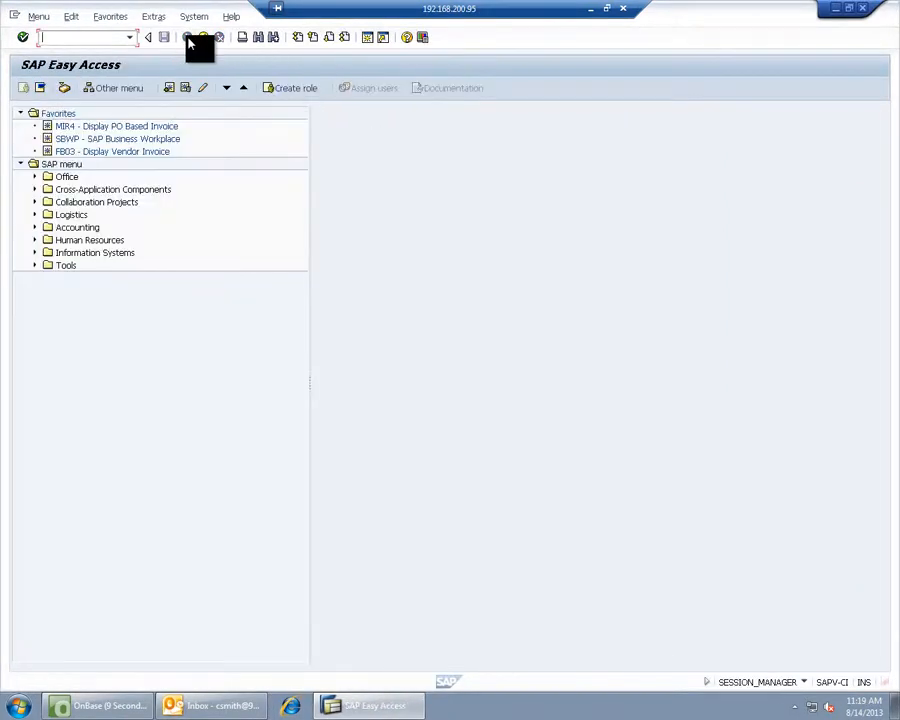
left_click(839, 14)
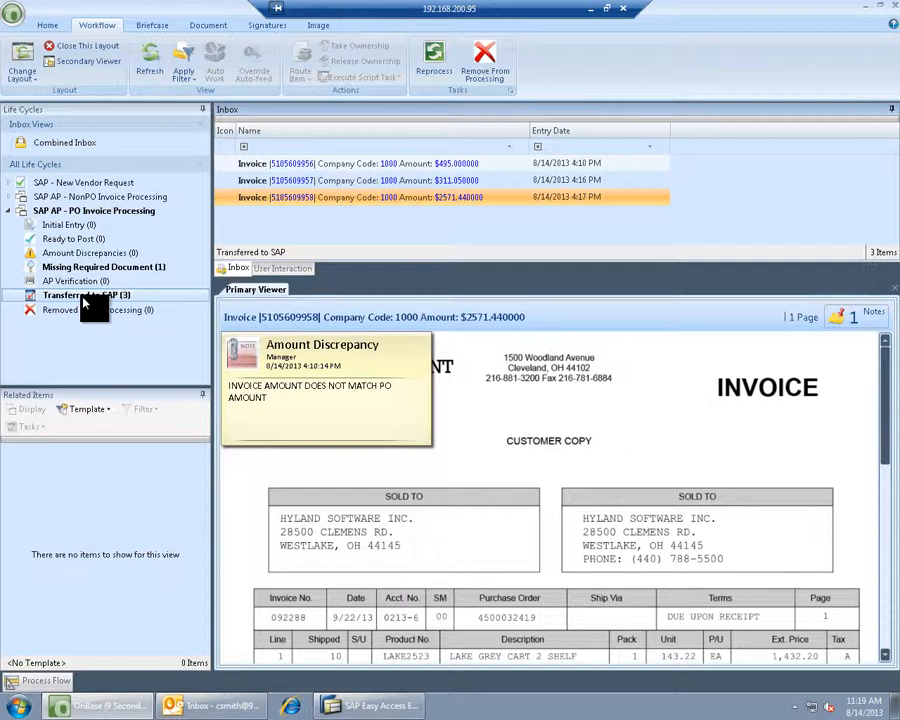
- Open the NonPO Invoice Coding queue and run Assign Accounts on the $888 invoice
left_click(10, 213)
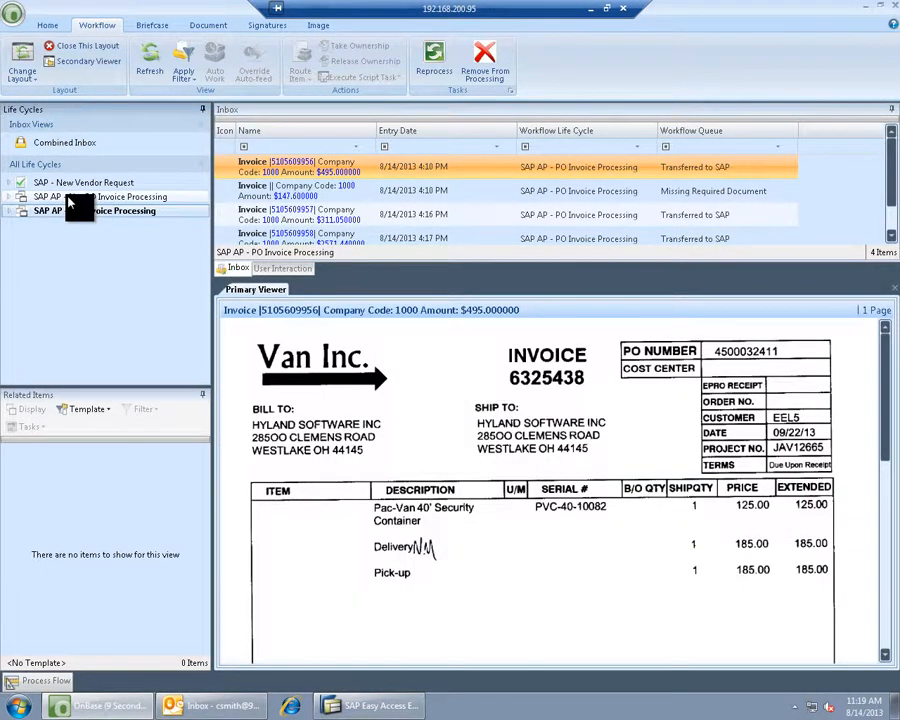
left_click(68, 199)
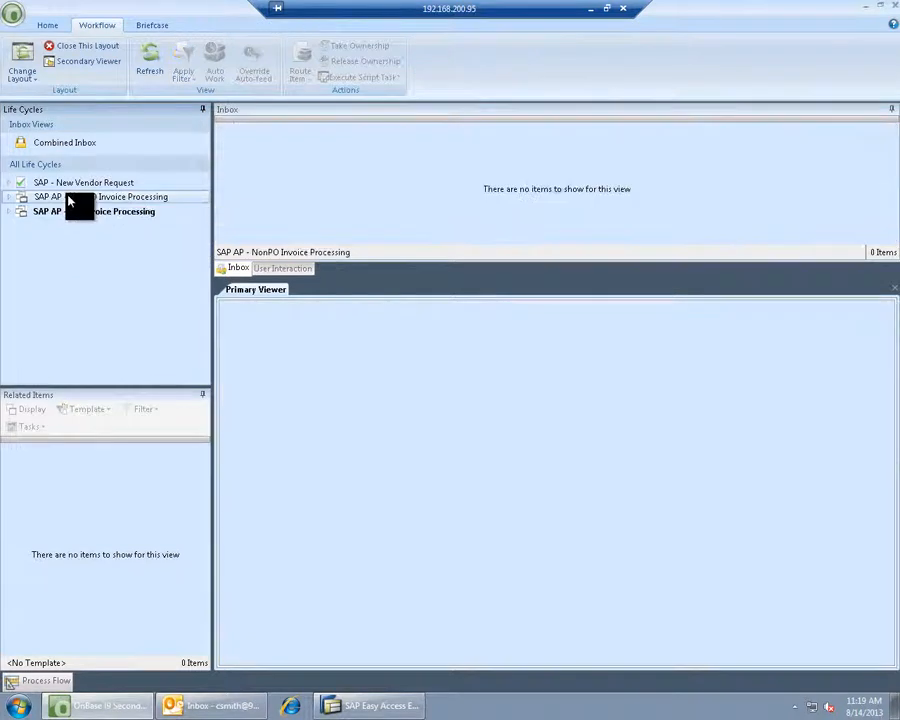
left_click(10, 199)
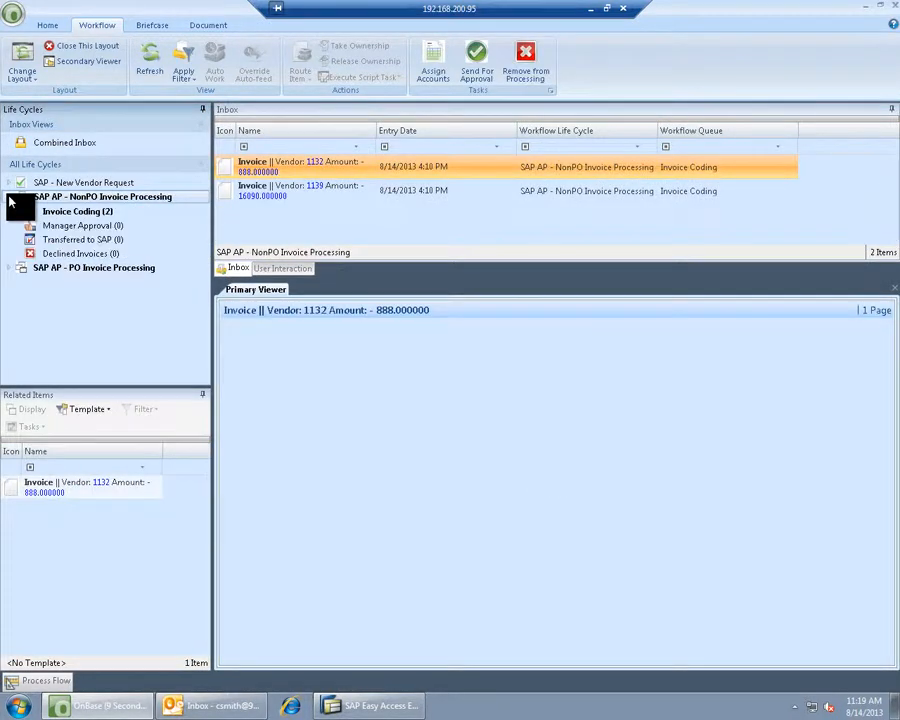
left_click(52, 214)
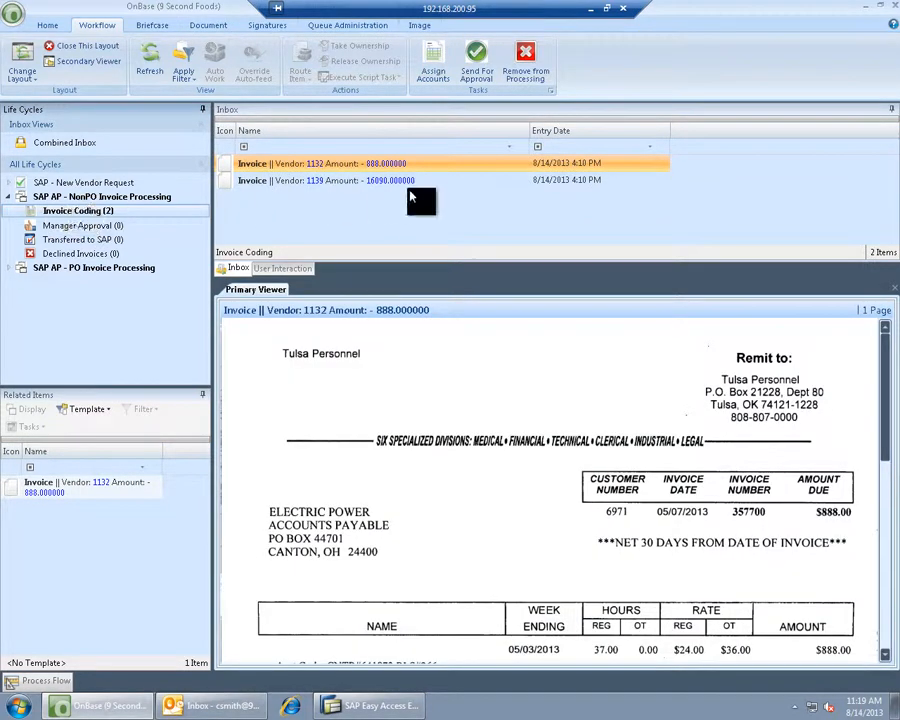
left_click(433, 64)
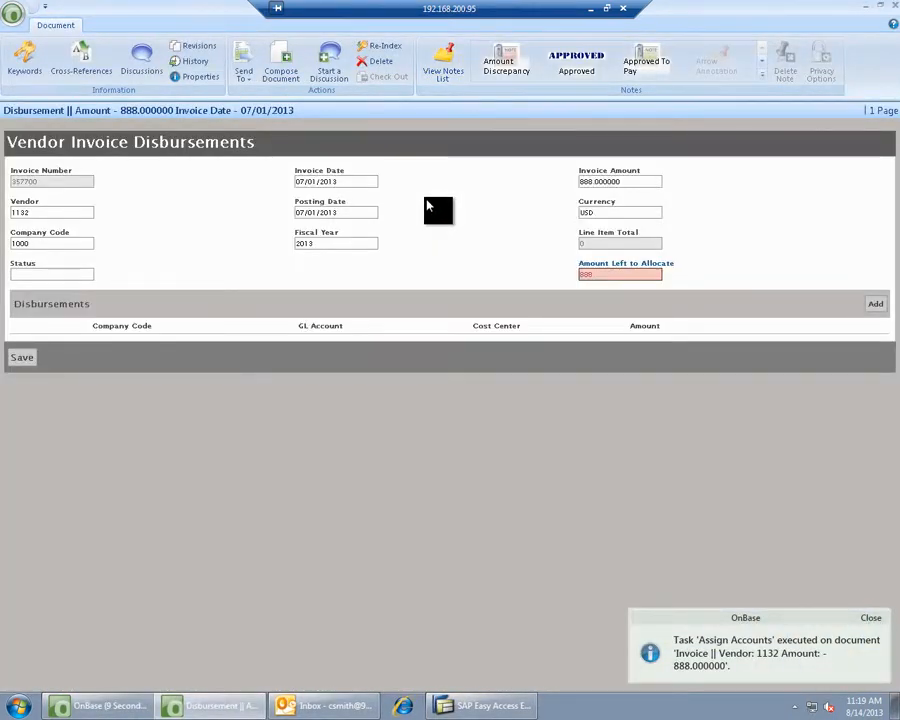
- Add a disbursement line of 800 to GL 449000 with cost center 1000 – Corporate Services
left_click(884, 10)
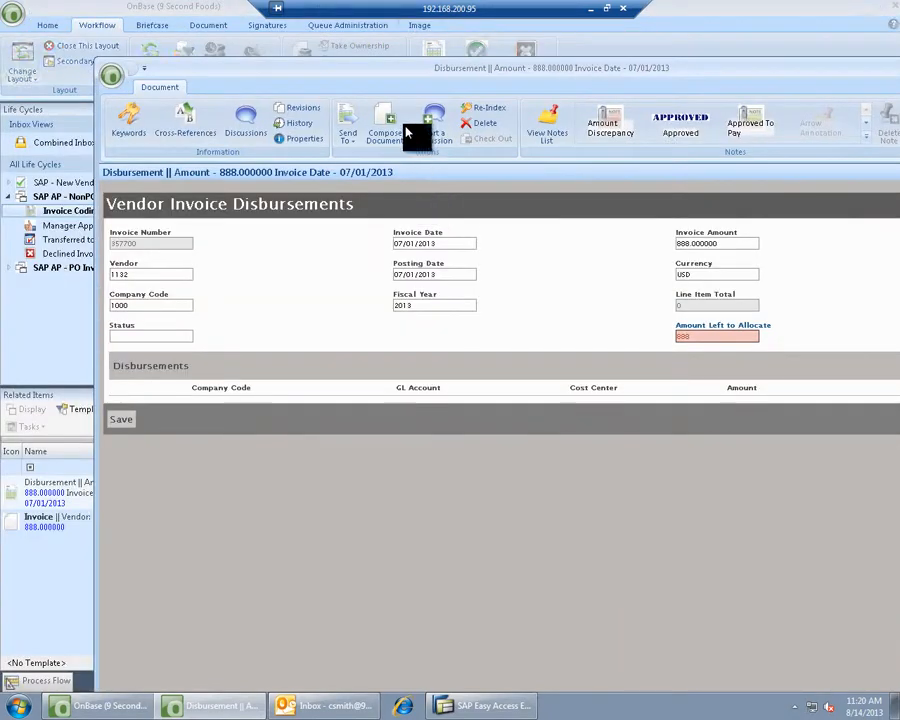
left_click_drag(455, 70, 422, 44)
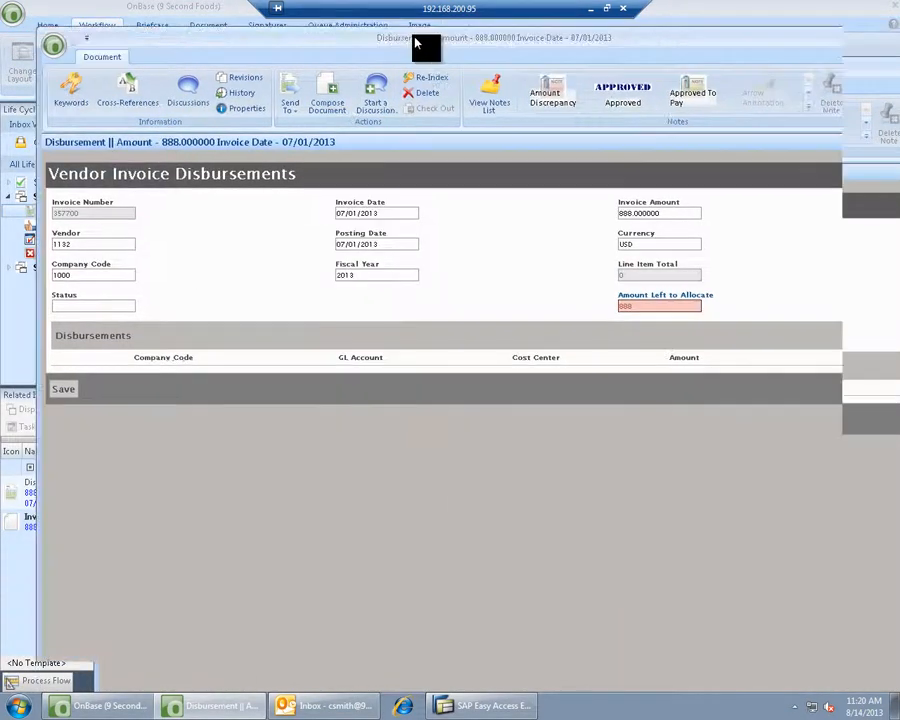
mouse_move(704, 42)
left_mouse_down()
mouse_move(685, 41)
mouse_move(719, 35)
left_mouse_up()
left_click(877, 333)
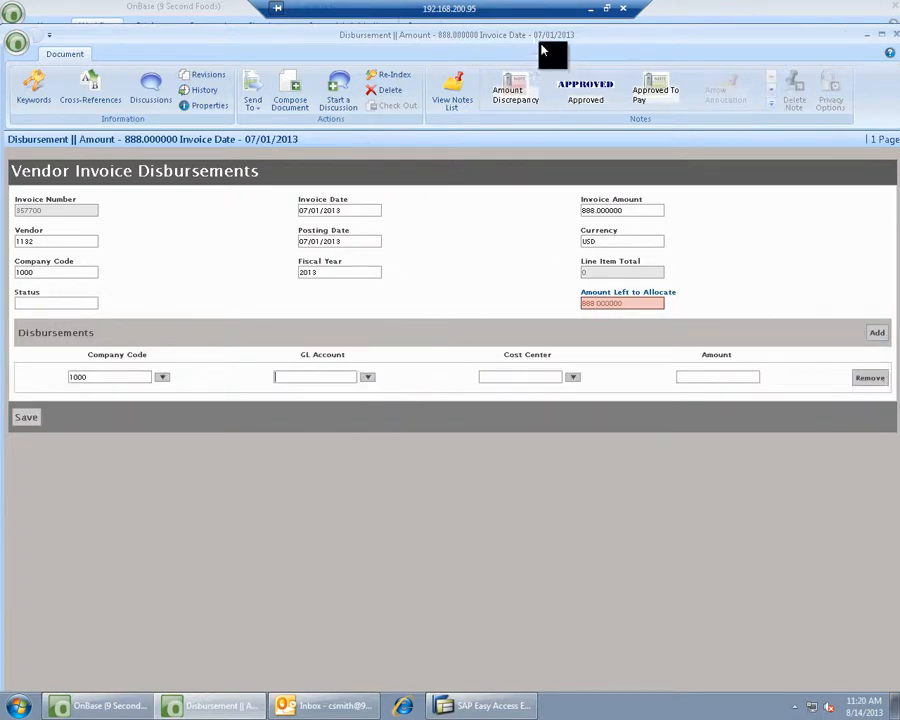
left_click_drag(520, 152, 530, 97)
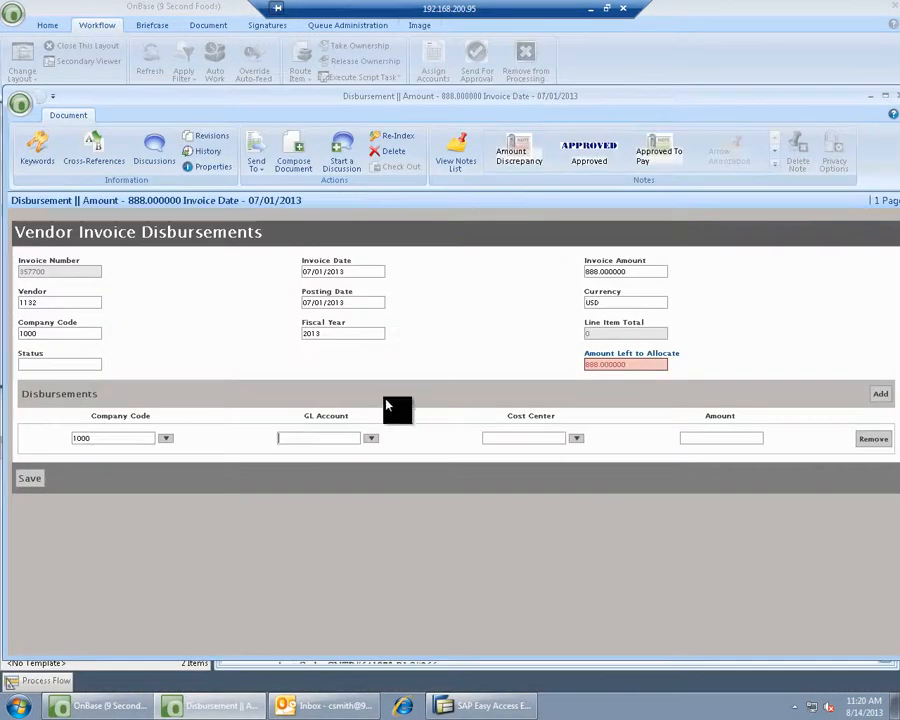
left_click(374, 441)
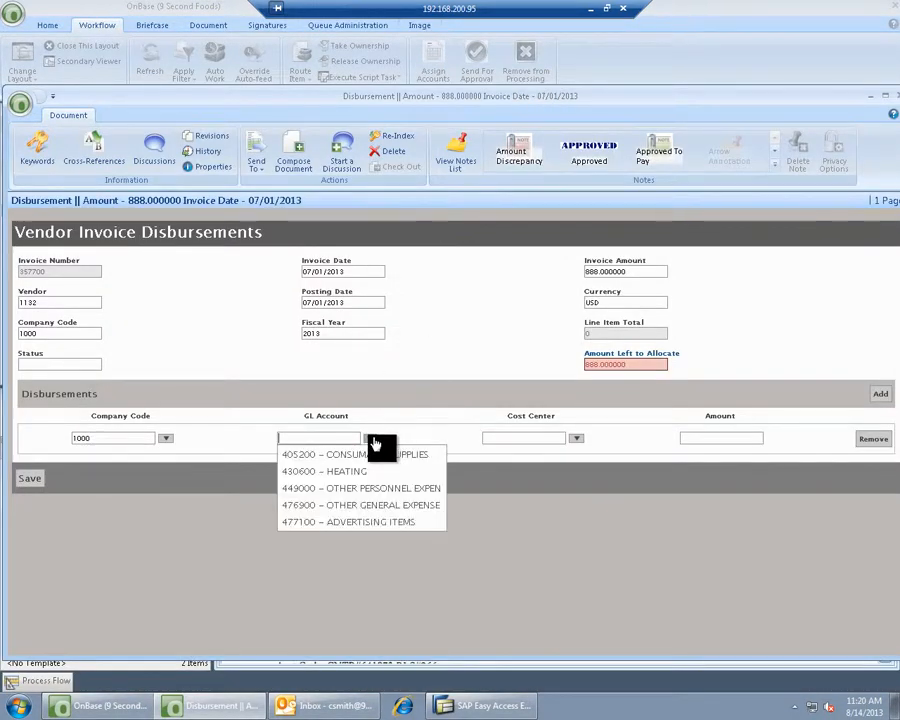
left_click(365, 490)
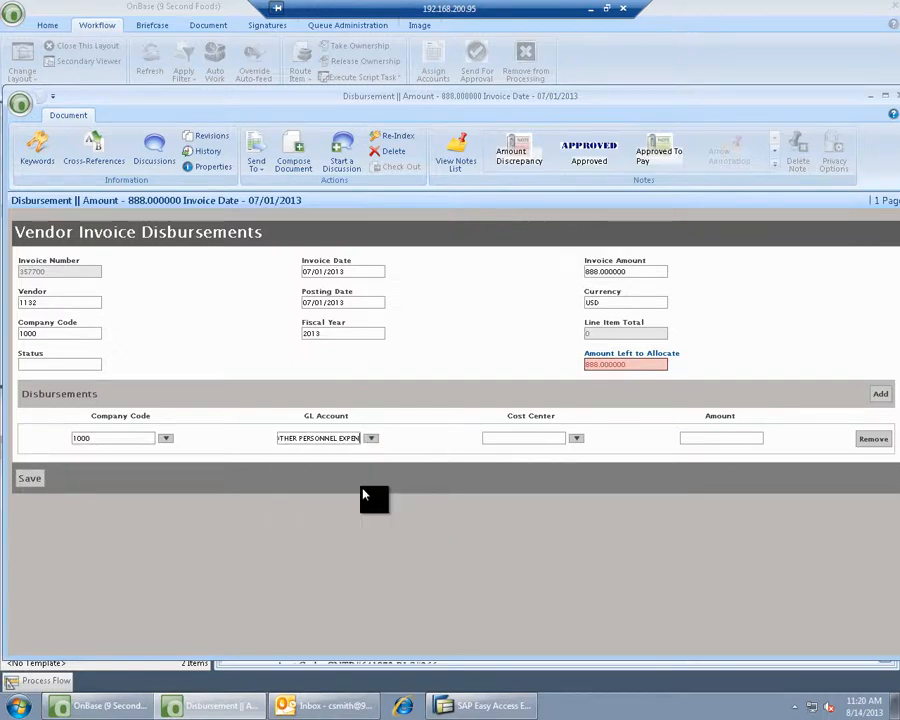
left_click(577, 441)
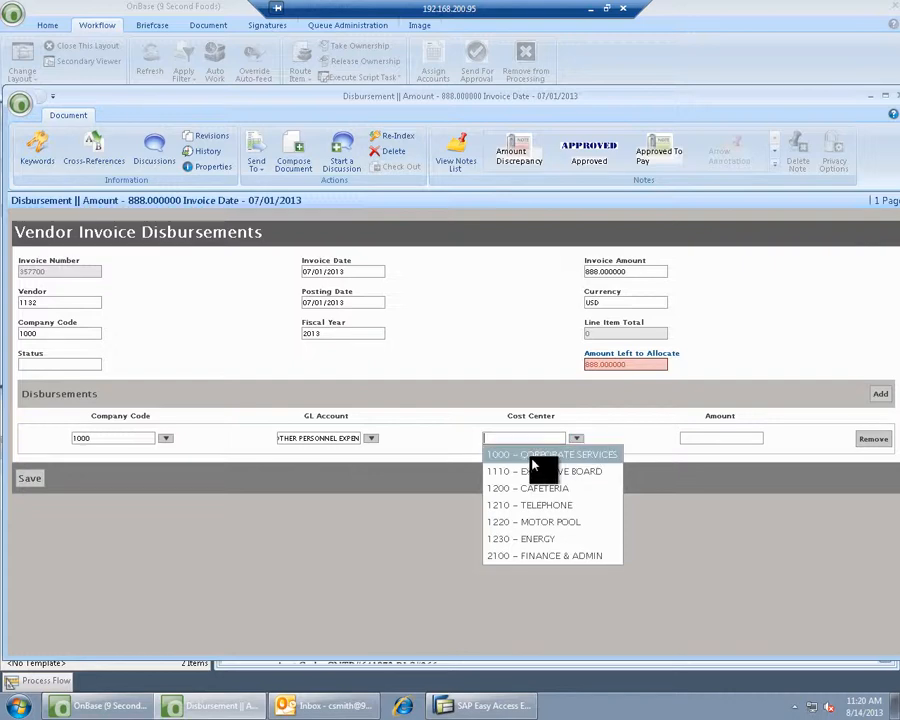
left_click(532, 461)
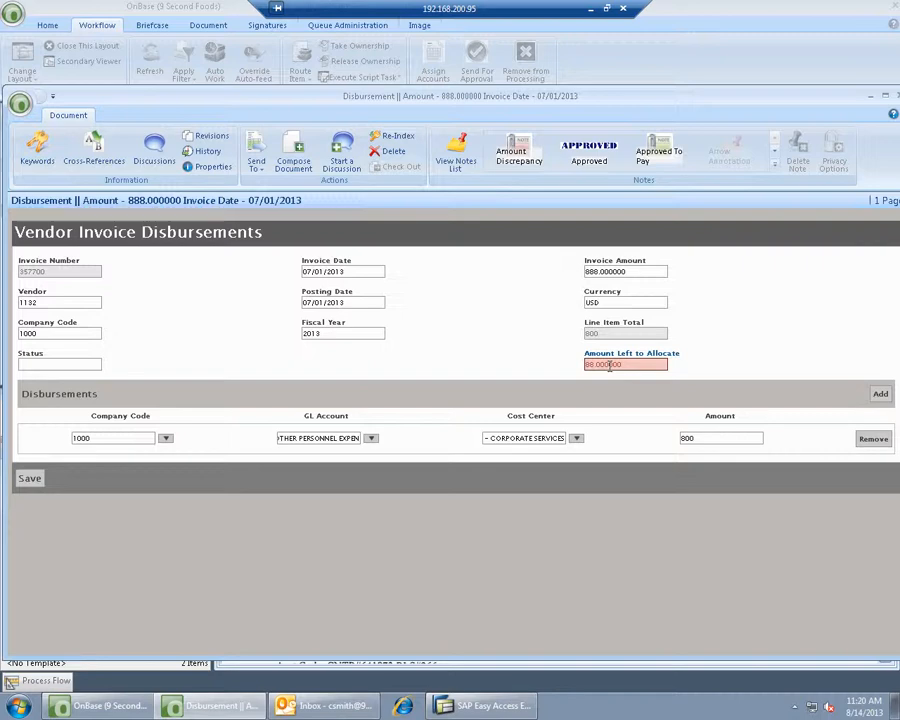
- Add an 88 line to GL 476900 with cost center 1230 – Energy and submit the form
left_click(879, 396)
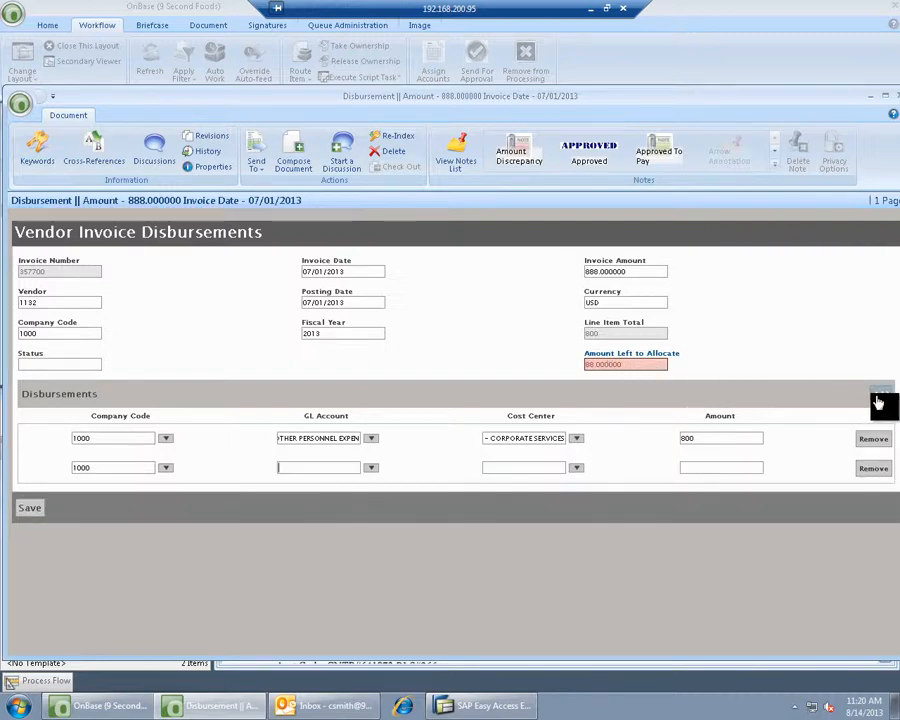
left_click(371, 470)
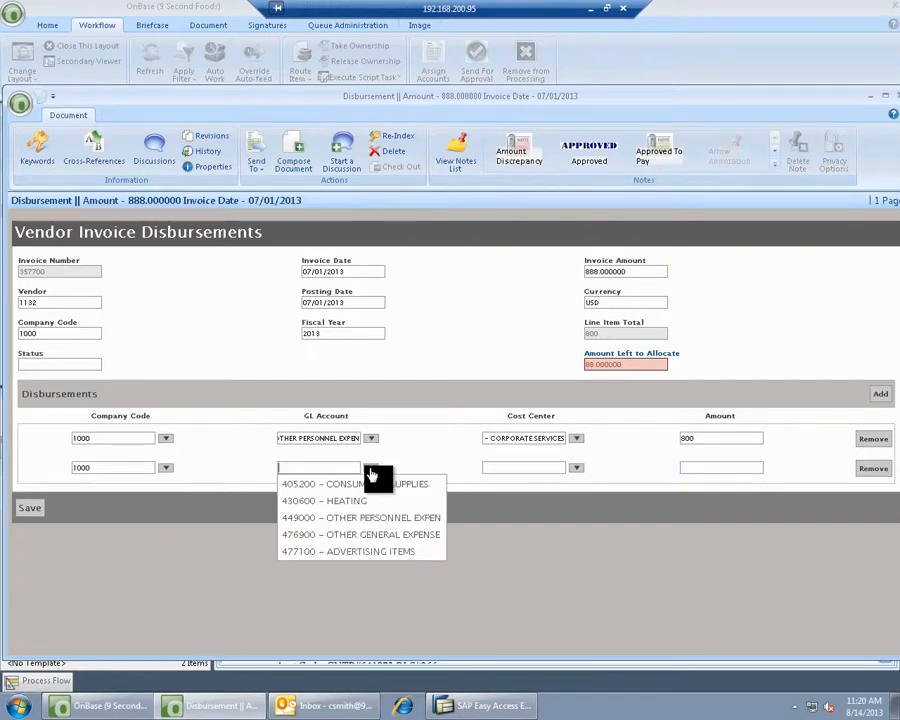
left_click(348, 537)
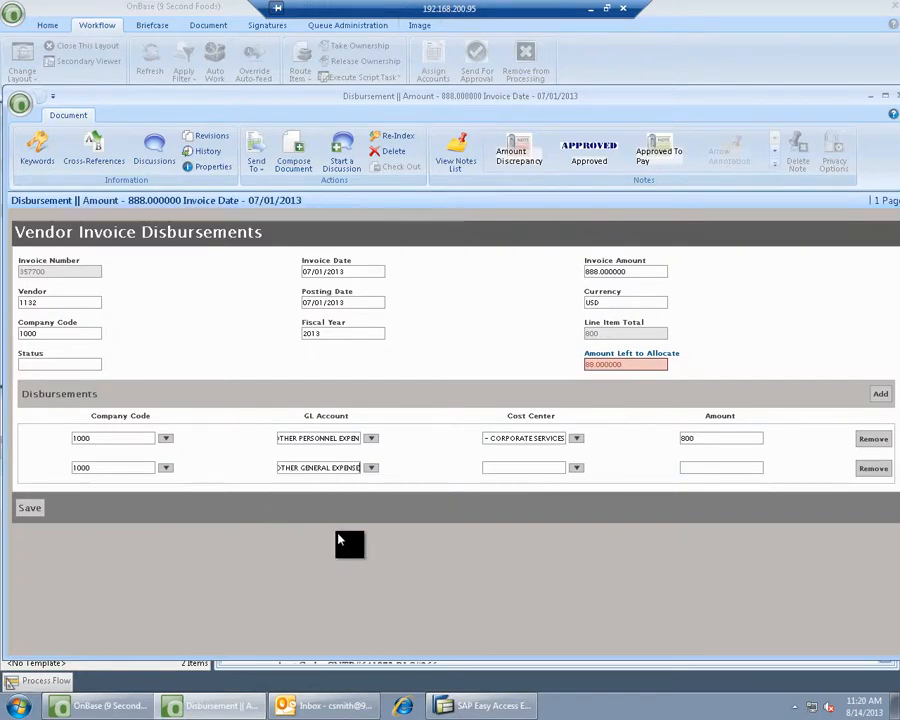
left_click(577, 470)
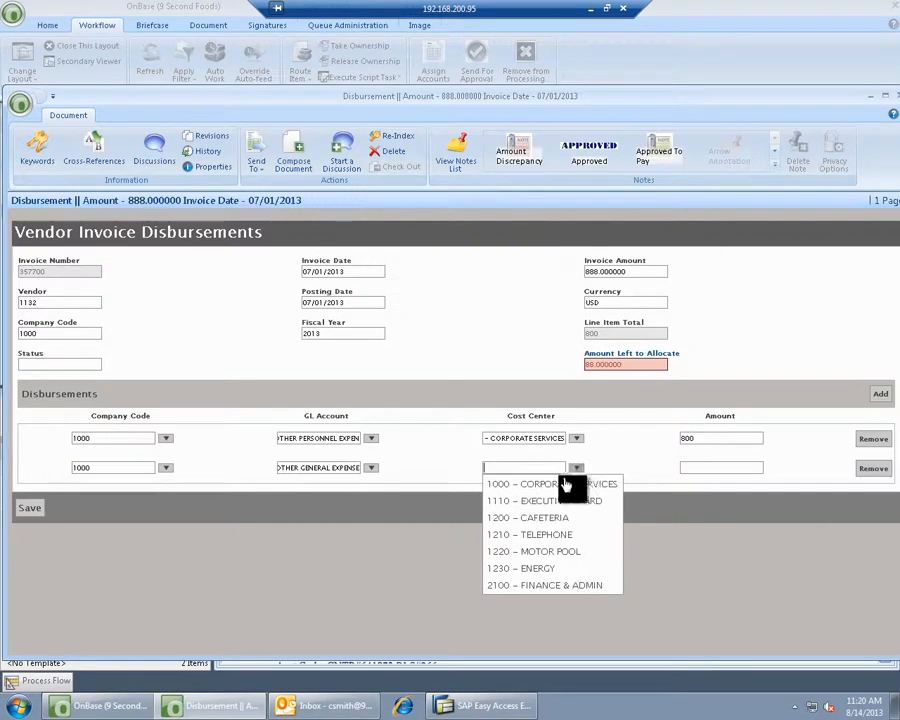
left_click(538, 568)
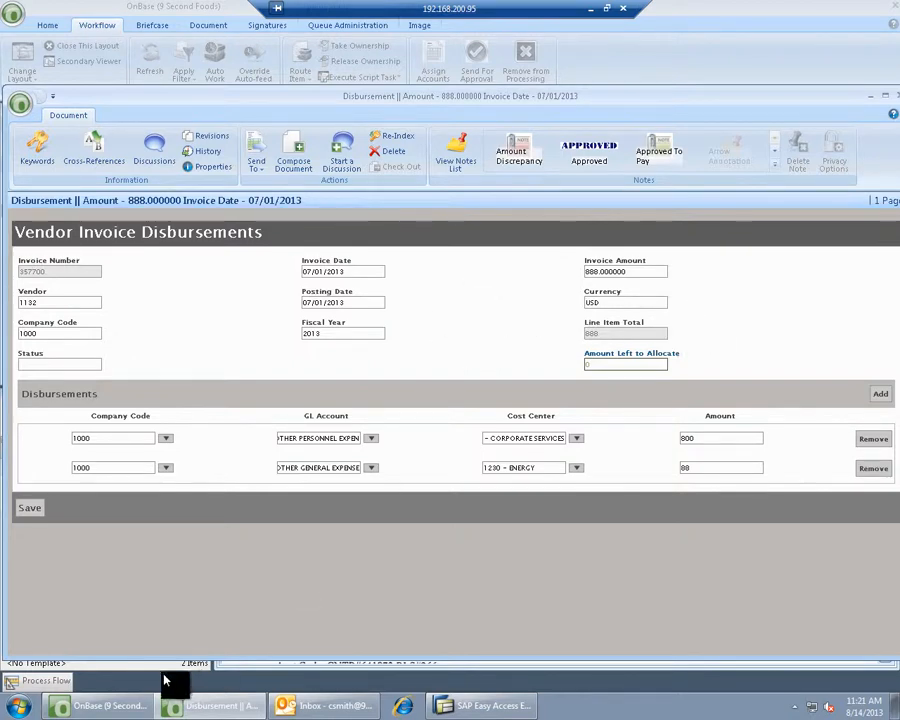
left_click(27, 515)
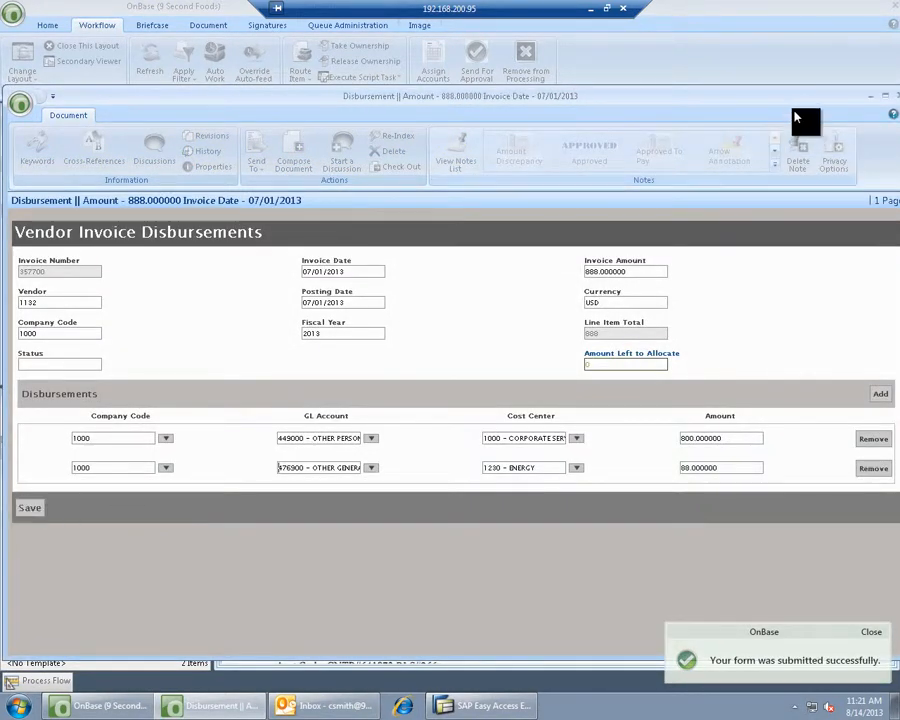
- Send the $888 invoice for approval and start Assign Accounts on the $16,090 Westronics invoice
left_click(893, 97)
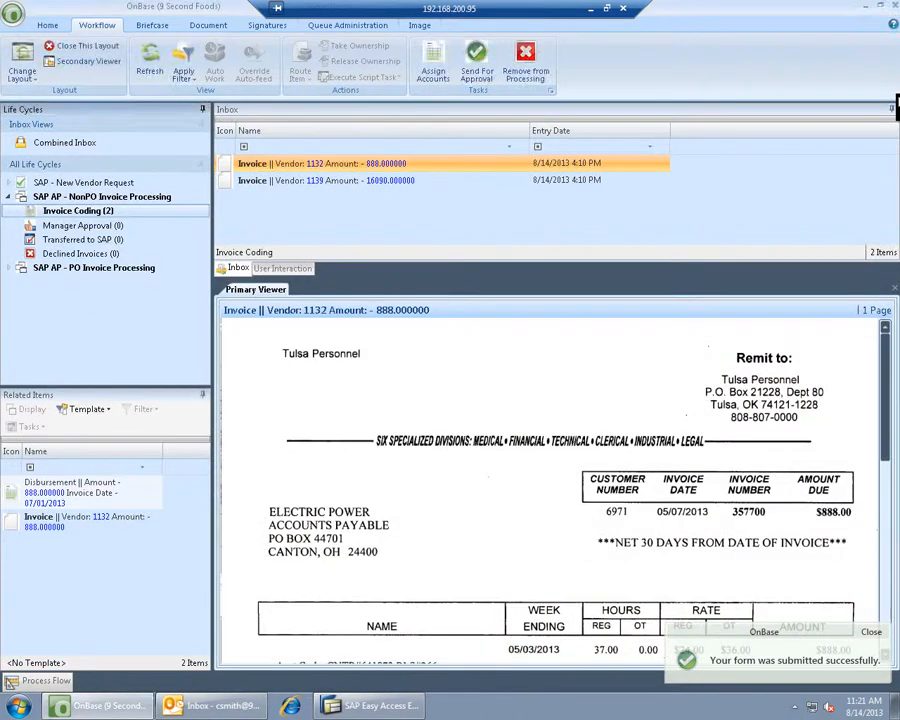
left_click(477, 57)
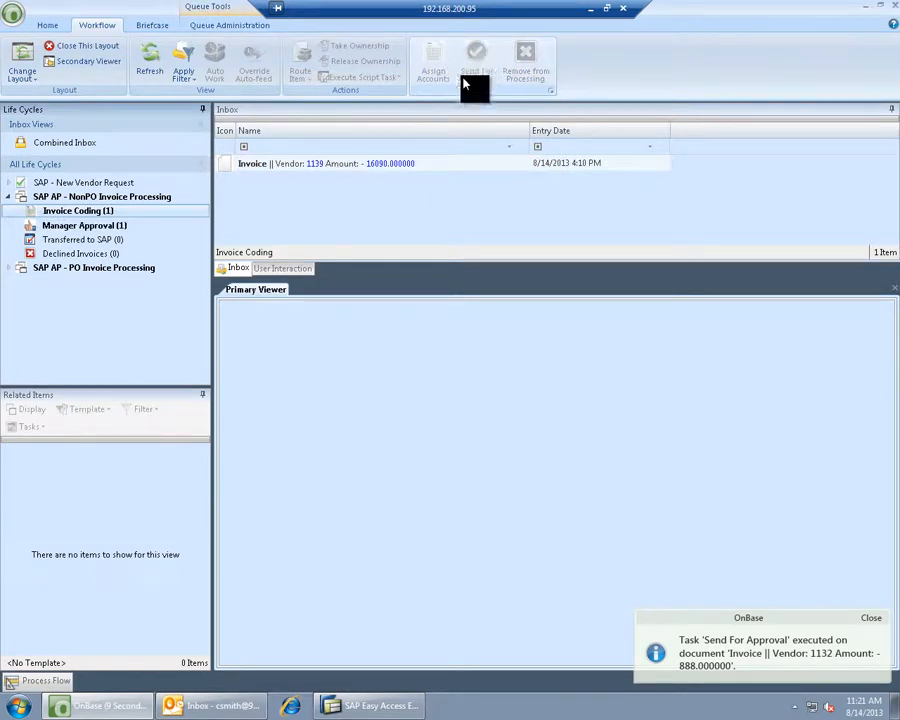
left_click(372, 166)
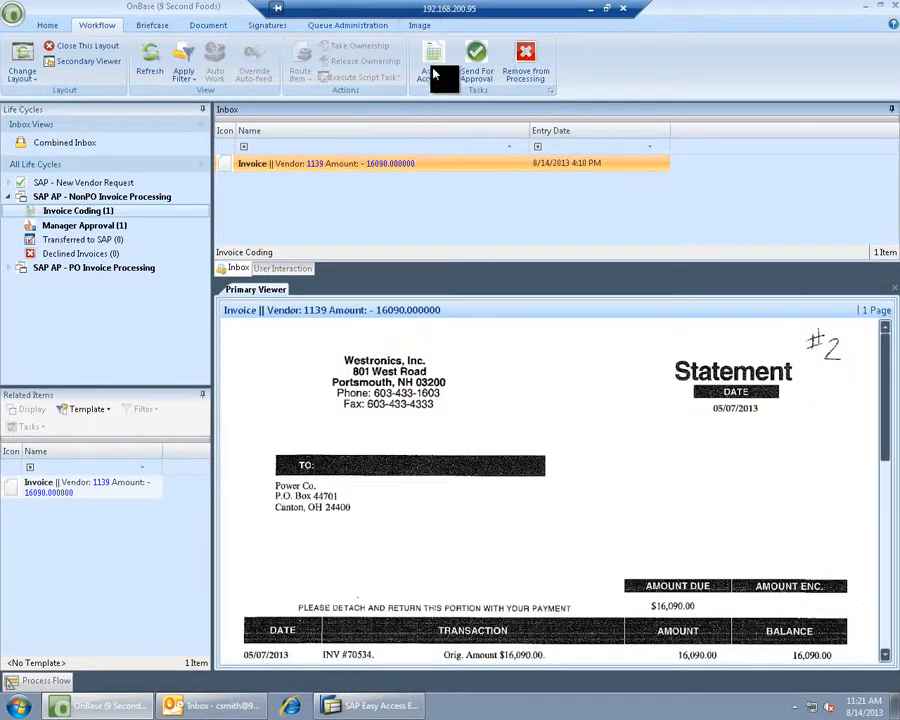
left_click(432, 68)
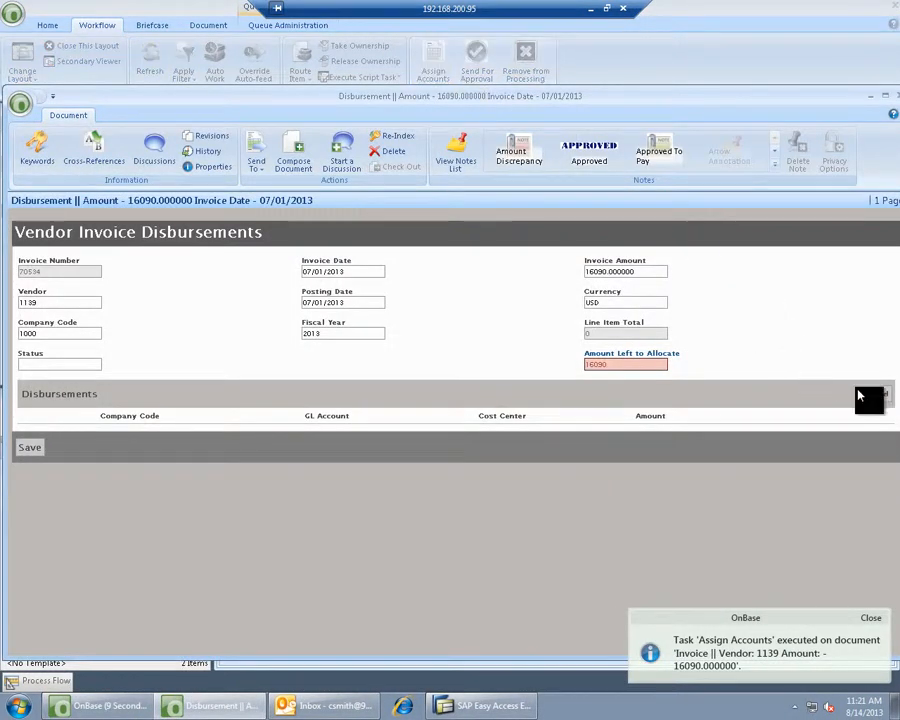
- Allocate 16090 to GL 476900 with cost center 1000 – Corporate Services and save
left_click(879, 396)
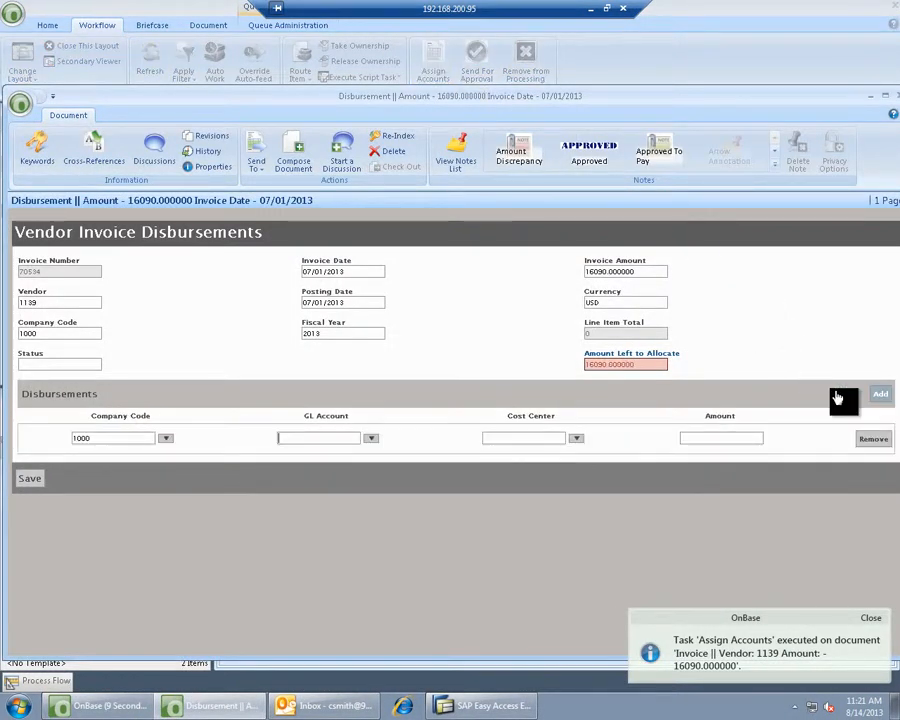
left_click(370, 440)
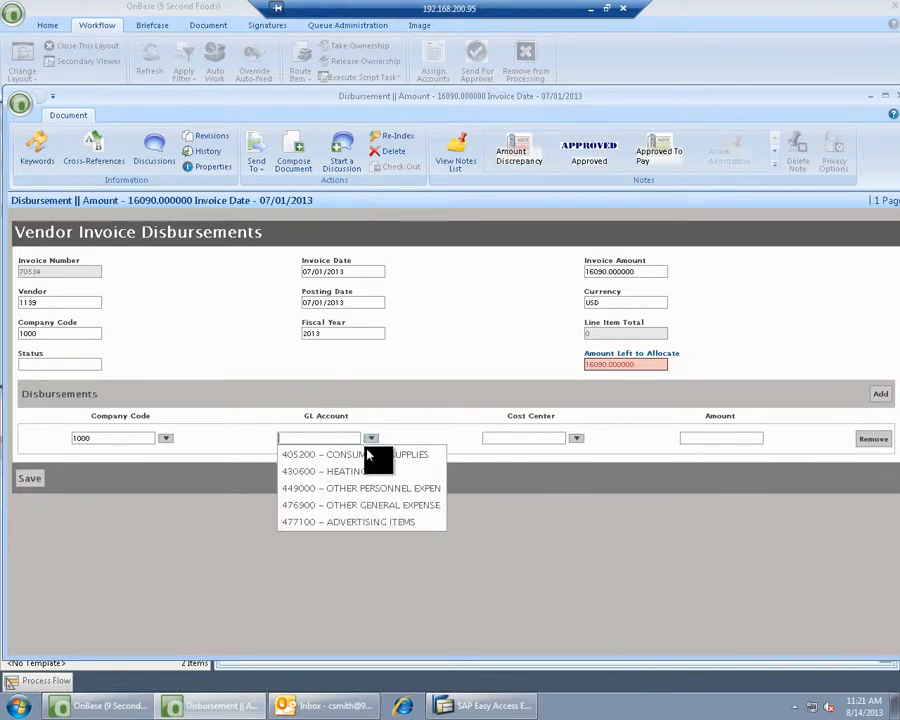
left_click(345, 507)
left_click(577, 440)
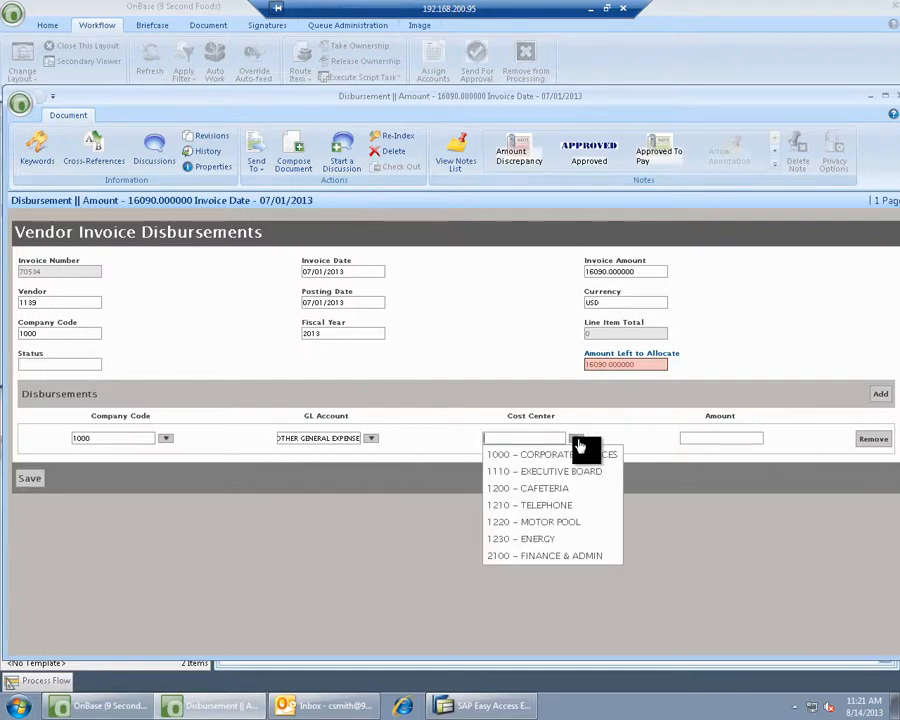
left_click(570, 456)
left_click(712, 438)
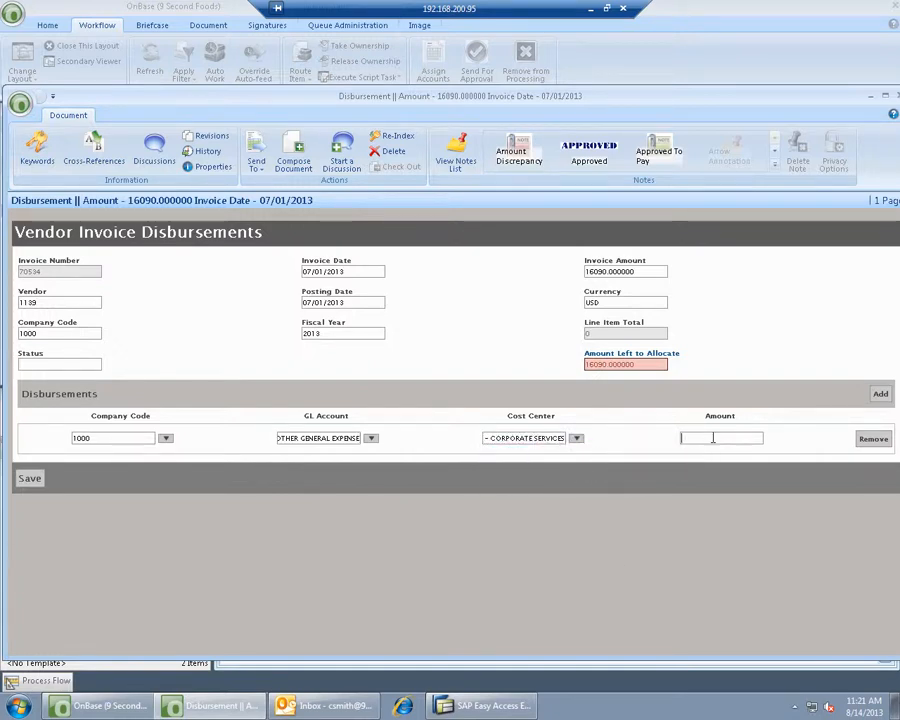
type("16090")
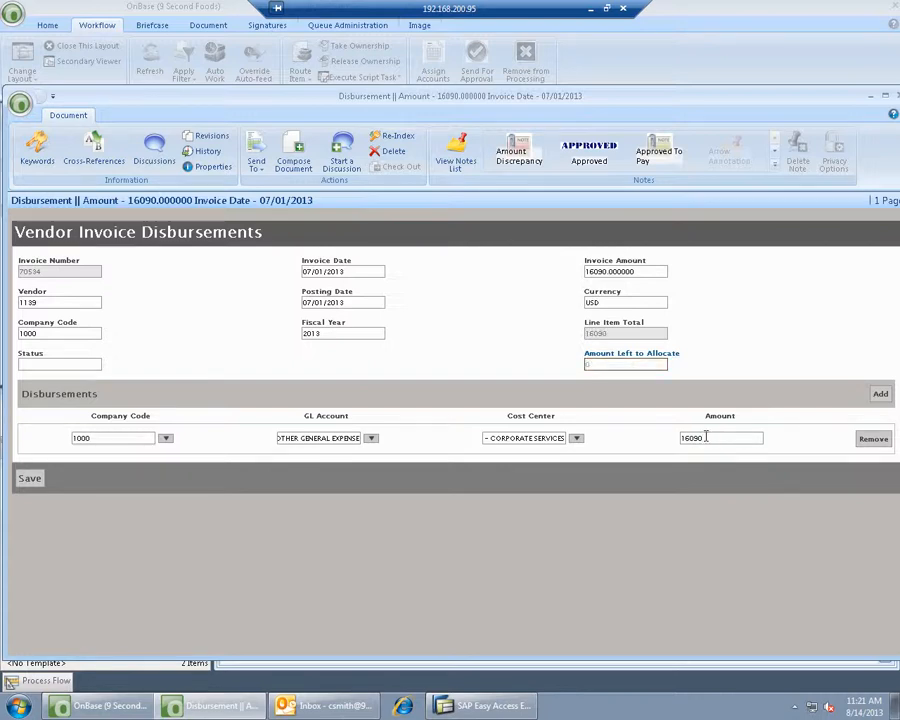
left_click(26, 482)
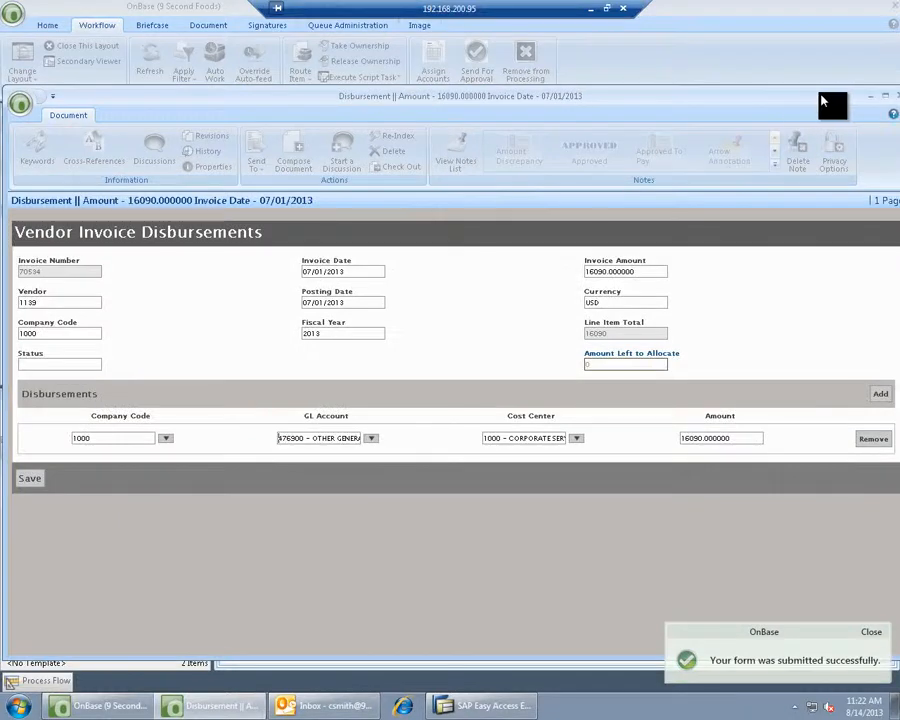
- Close the Westronics form, send it for manager approval, and minimize OnBase
left_click_drag(821, 97, 788, 102)
left_click(863, 101)
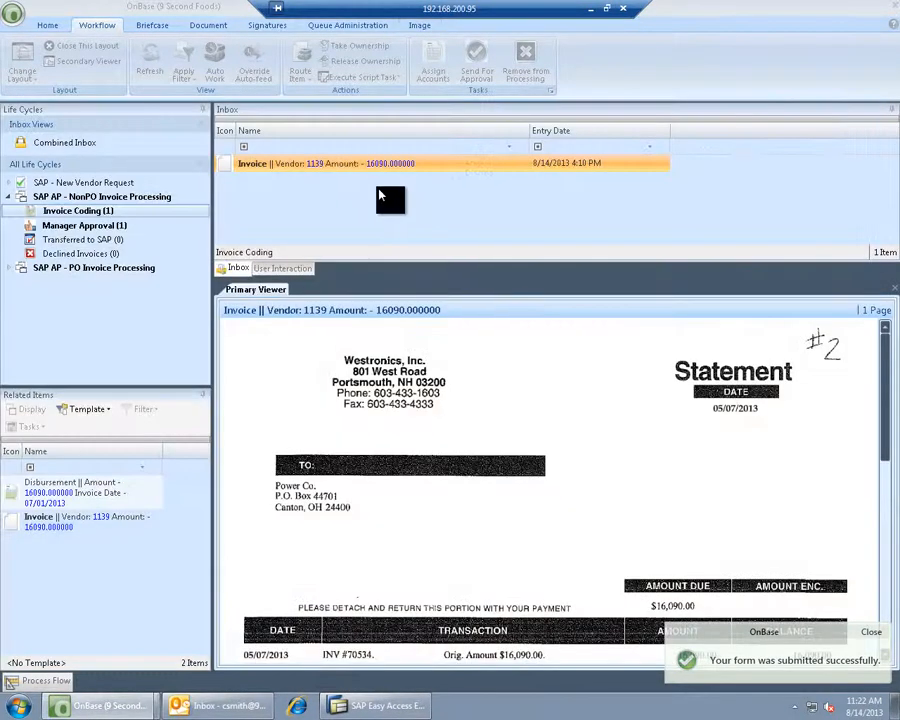
left_click(477, 56)
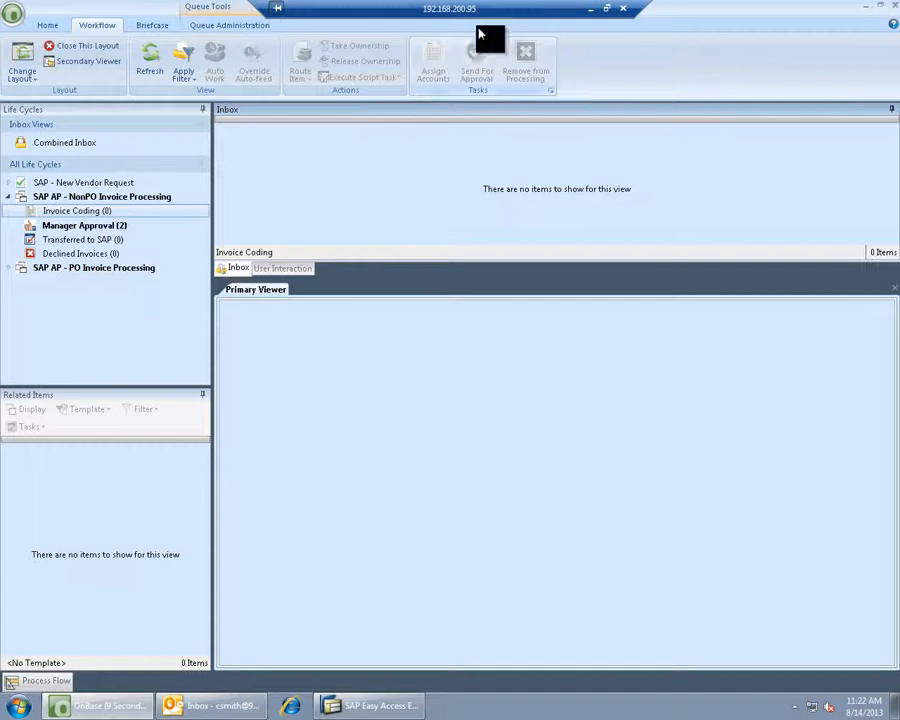
left_click(869, 12)
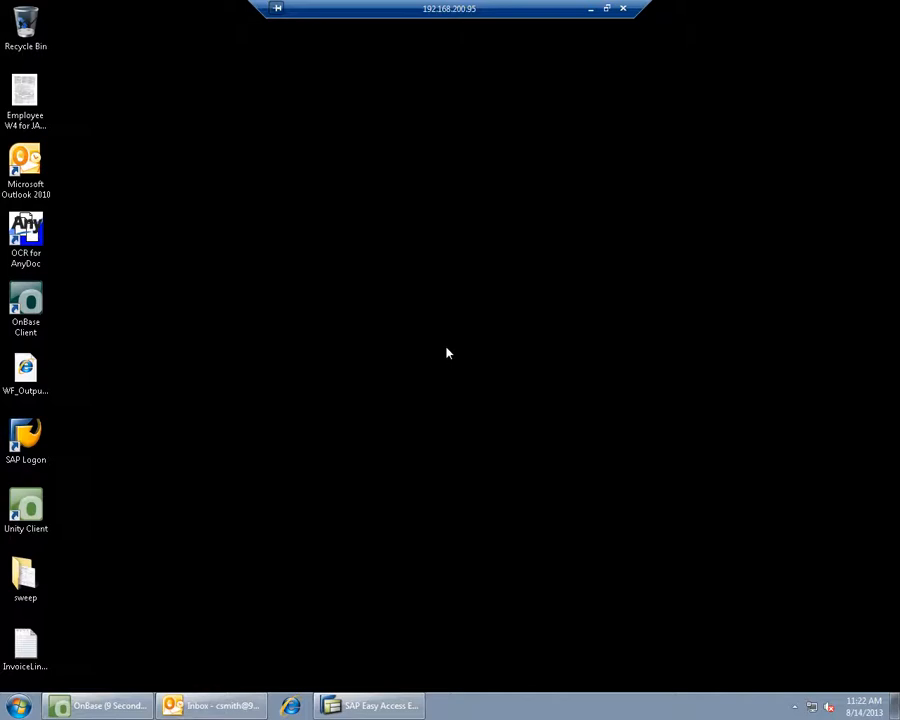
- In Outlook, fetch new mail and open the newest approval request for vendor 1139's 16090 invoice
left_click(212, 706)
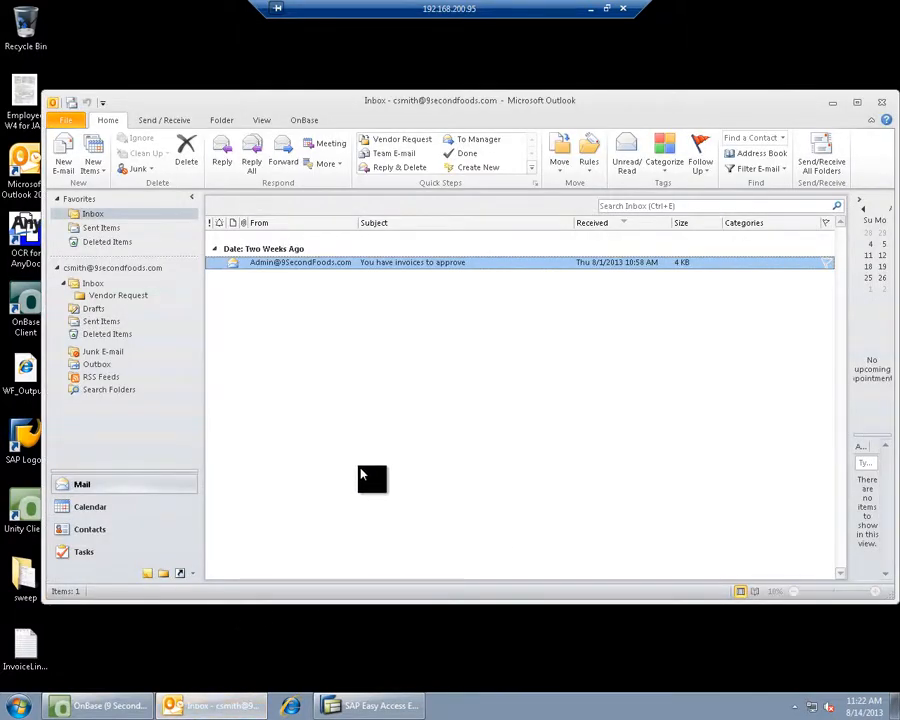
left_click(71, 103)
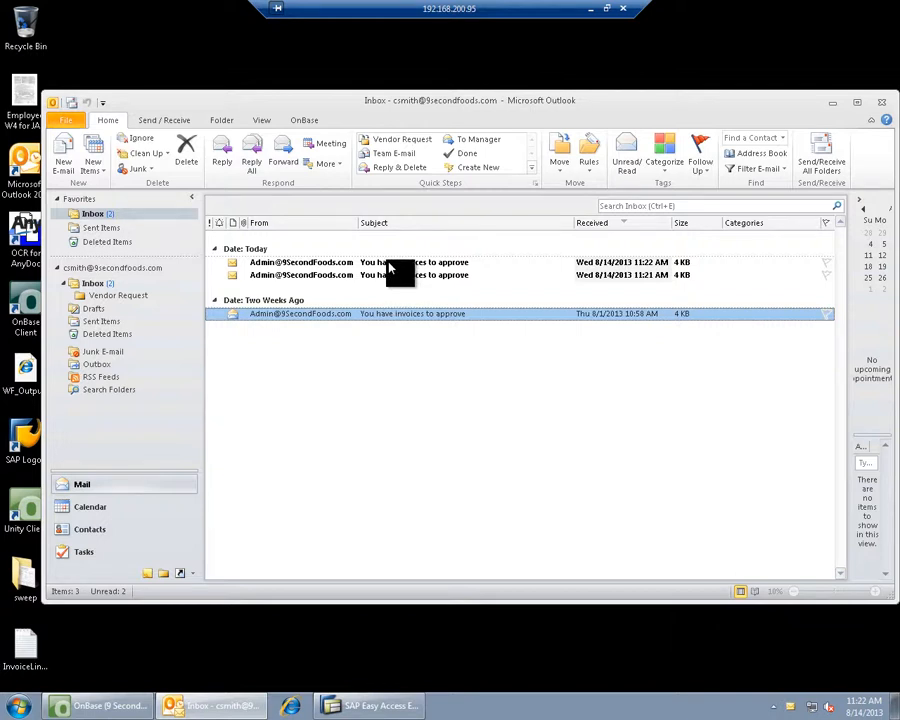
left_click(388, 263)
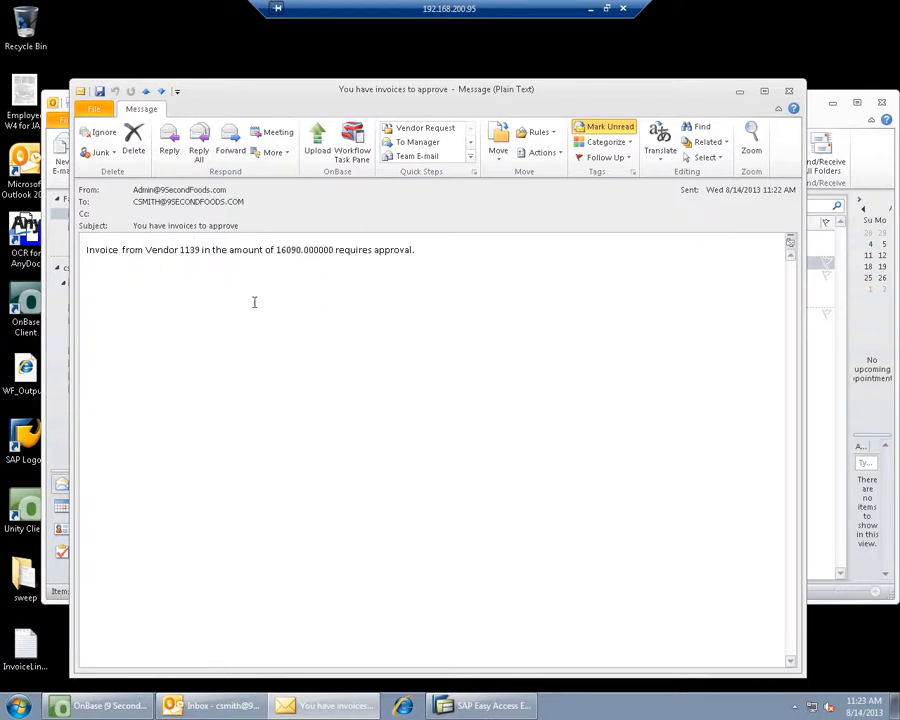
- Show the message's workflow tasks and run Review Invoice for vendor 1139's 16090 invoice
left_click(351, 140)
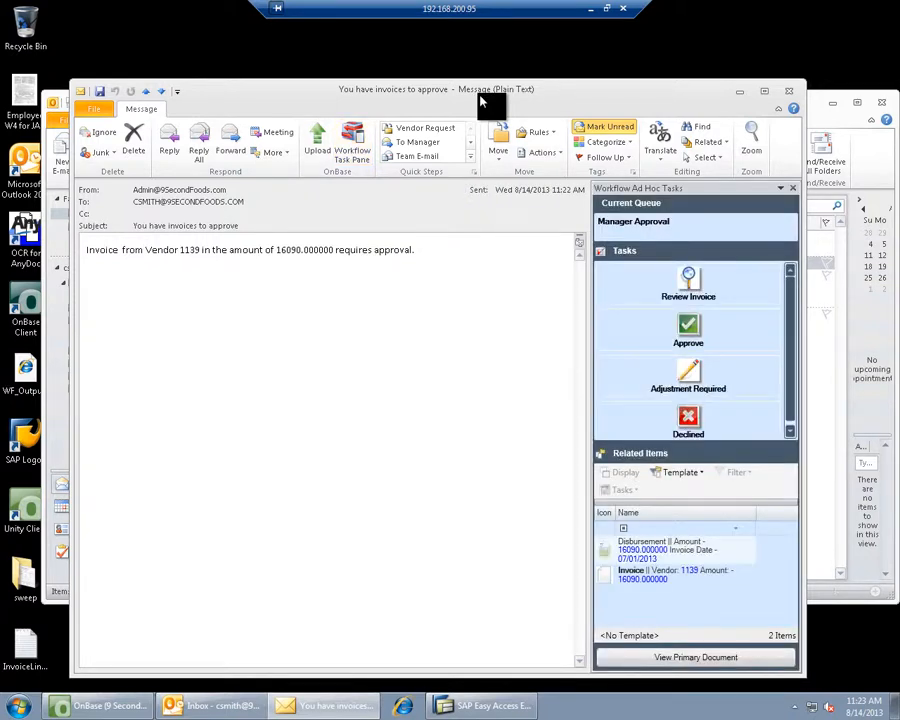
left_click(697, 287)
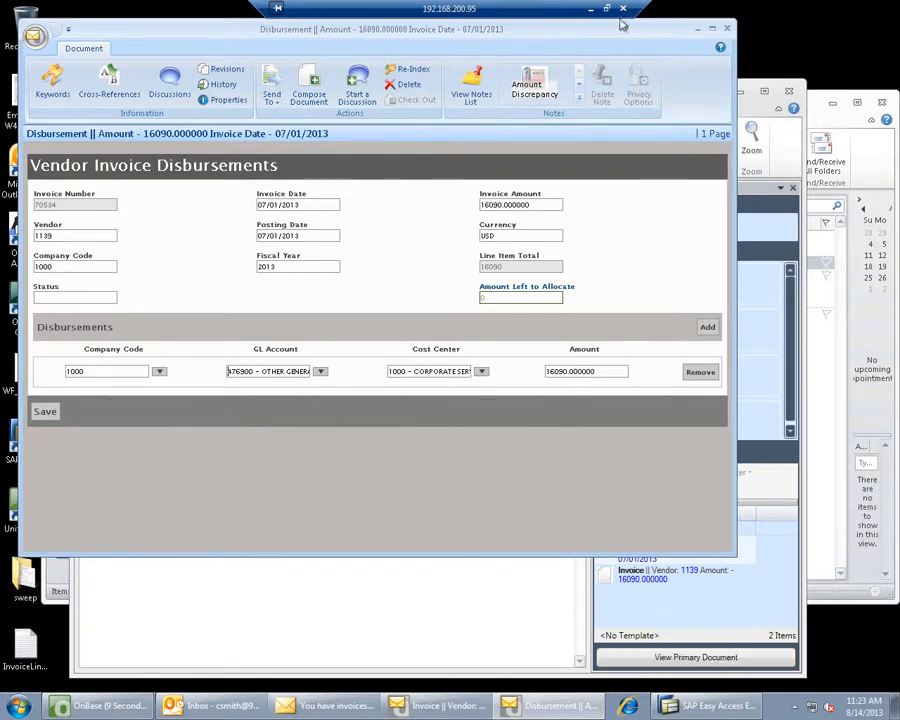
- Arrange the disbursement form and Westronics invoice image so both can be compared
left_click_drag(618, 35, 632, 304)
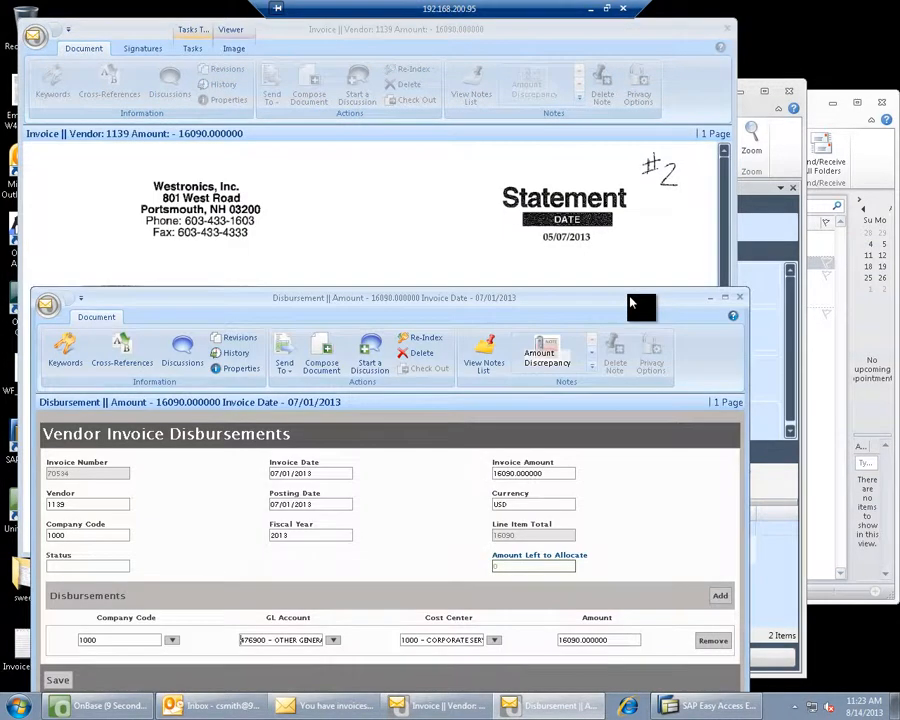
left_click(438, 193)
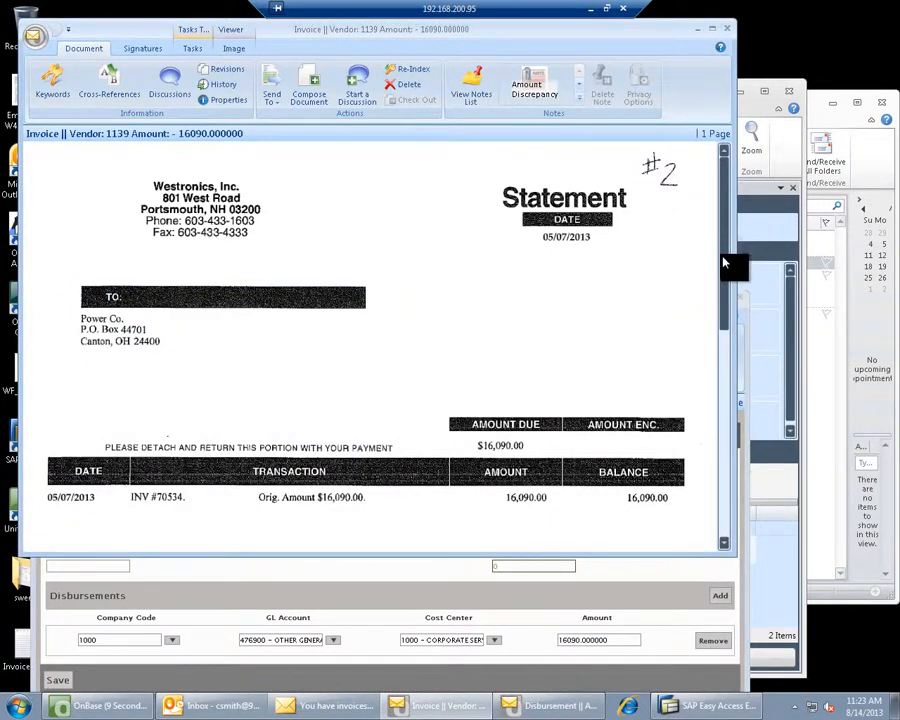
left_click_drag(724, 262, 717, 180)
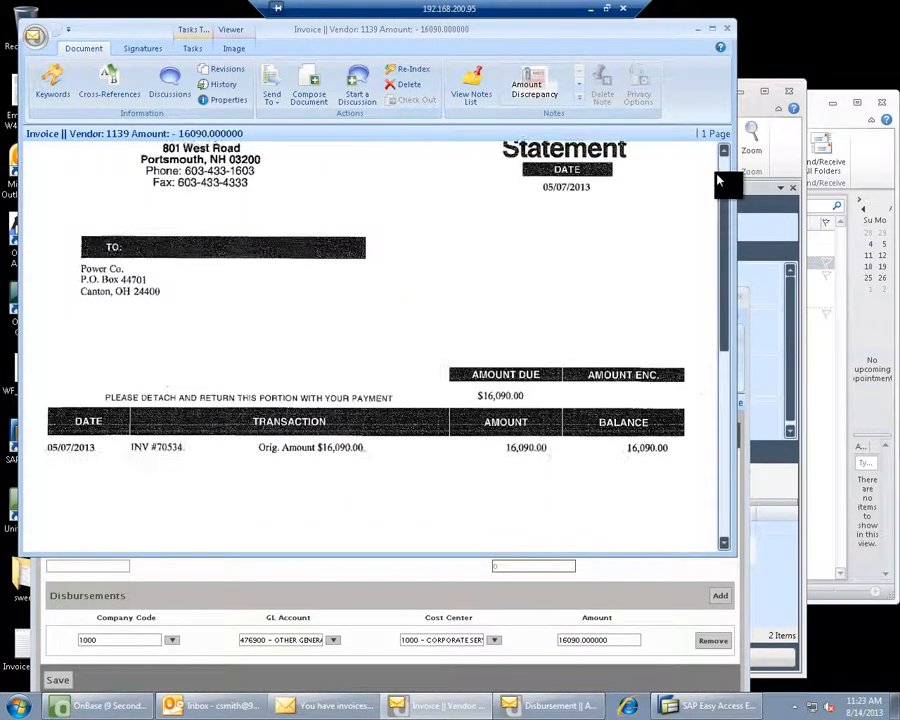
scroll(717, 180, "up", 2)
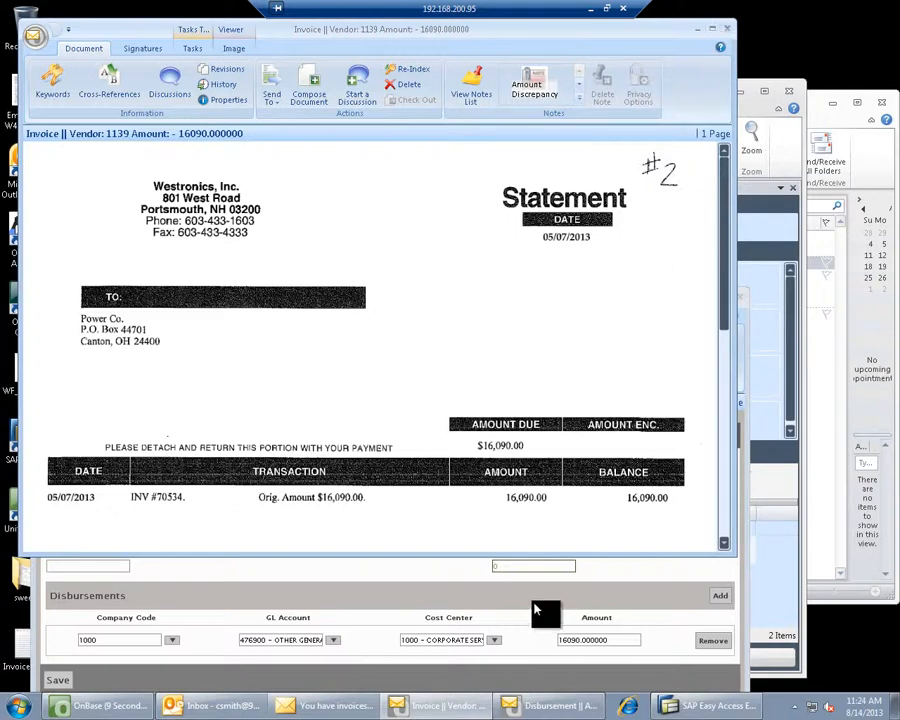
left_click(646, 632)
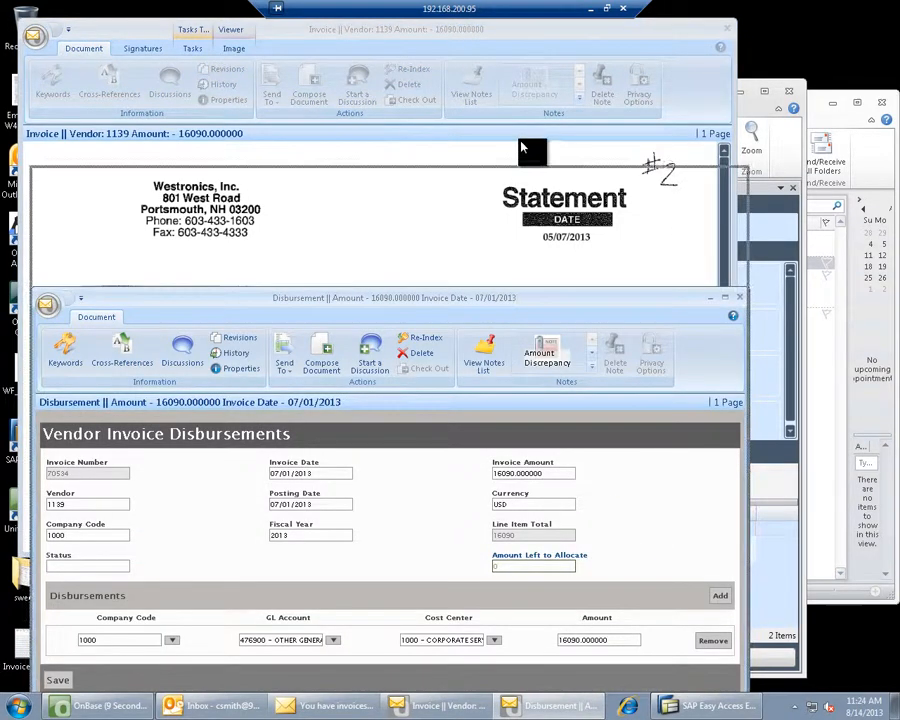
left_click_drag(521, 142, 521, 143)
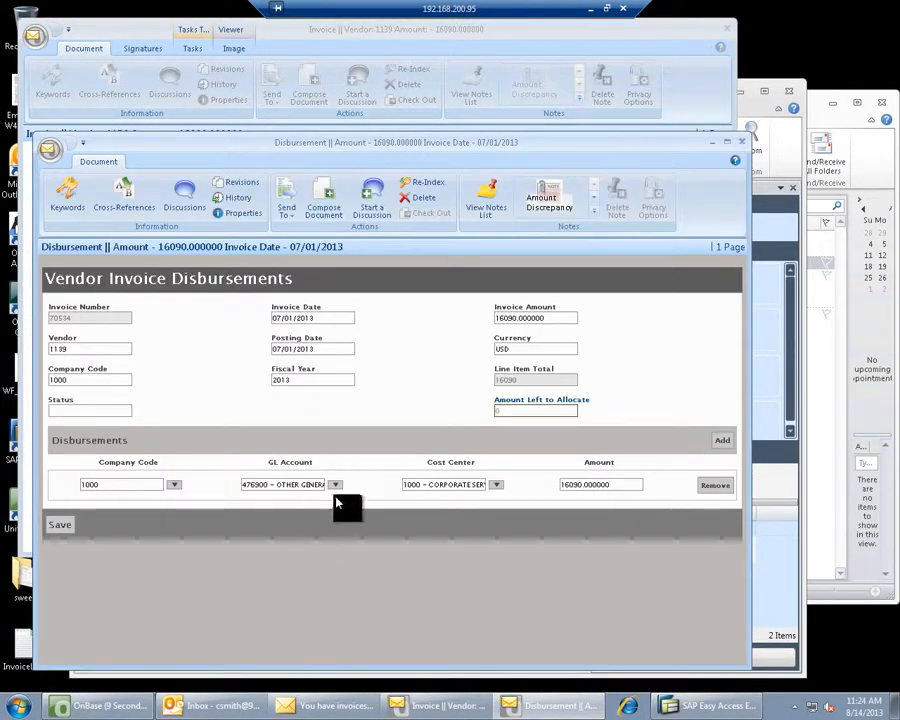
- Recode the disbursement to cost center 1230 - ENERGY, then save, submit and close the form
left_click(495, 487)
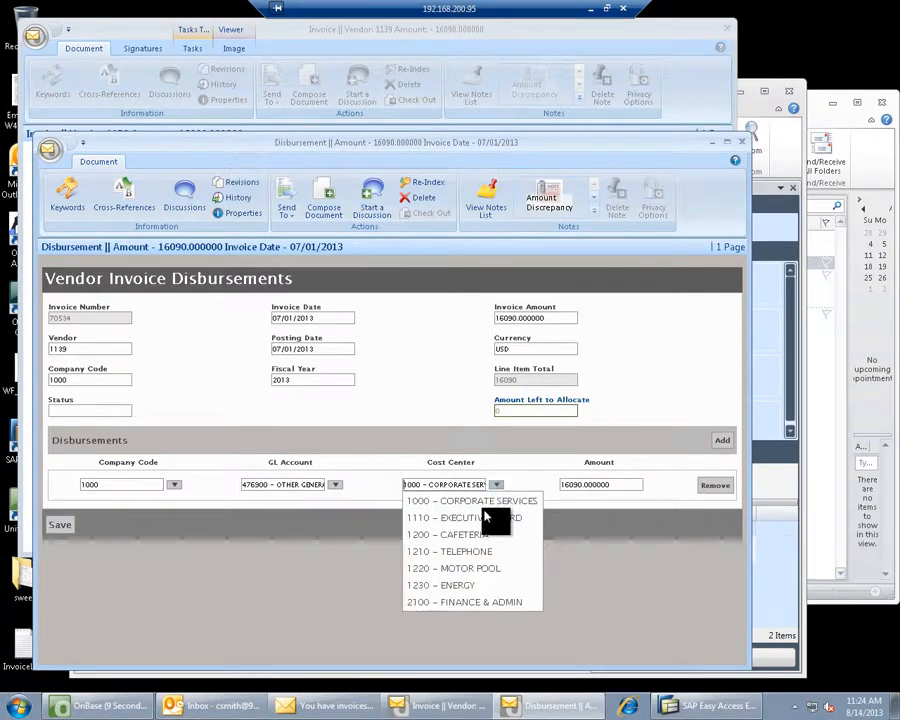
left_click(463, 588)
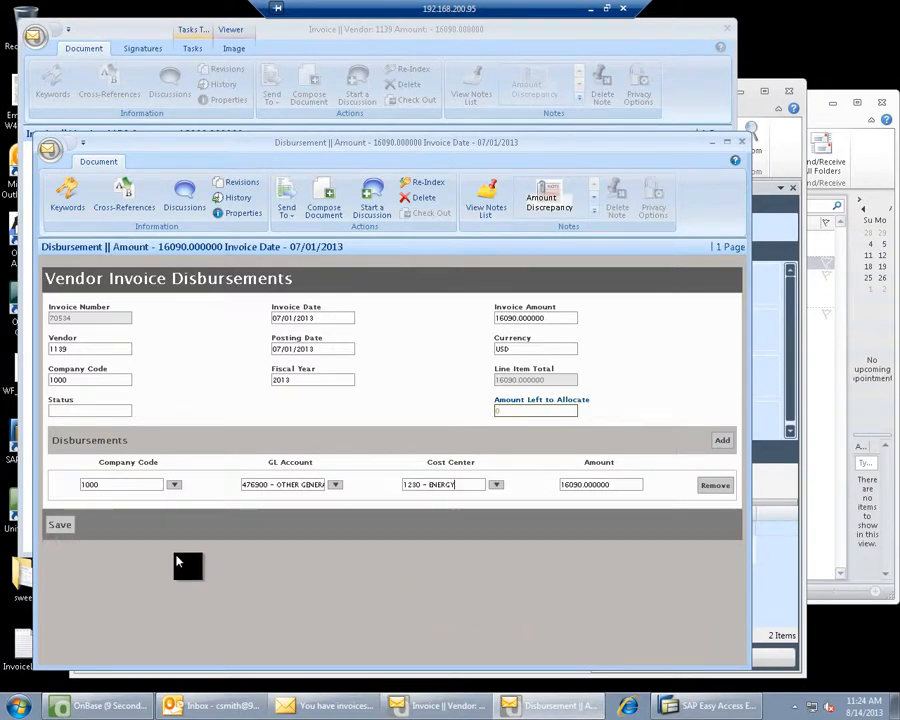
left_click(62, 527)
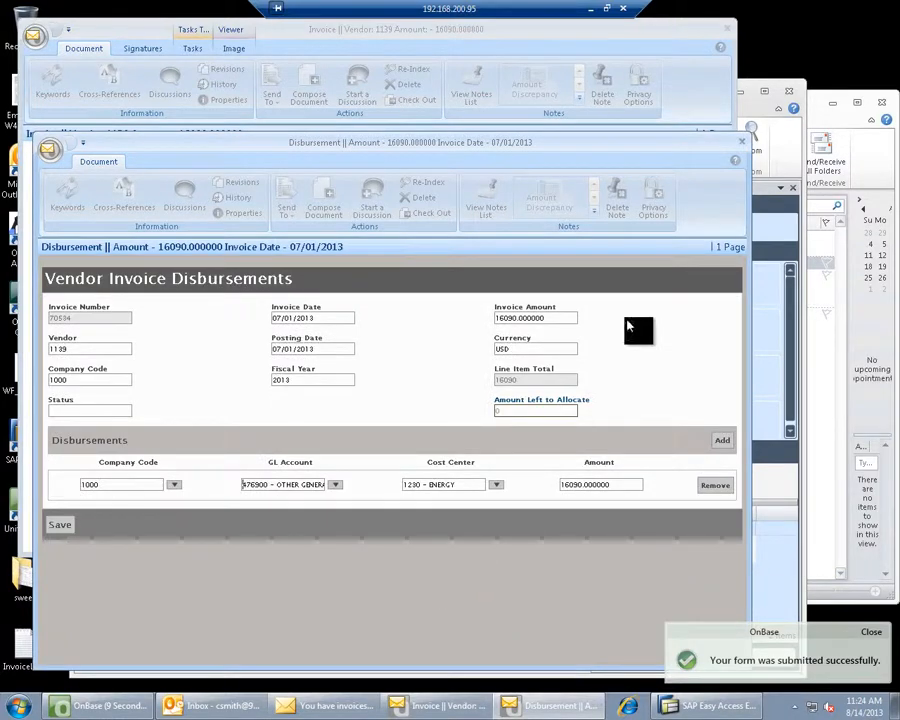
left_click(741, 146)
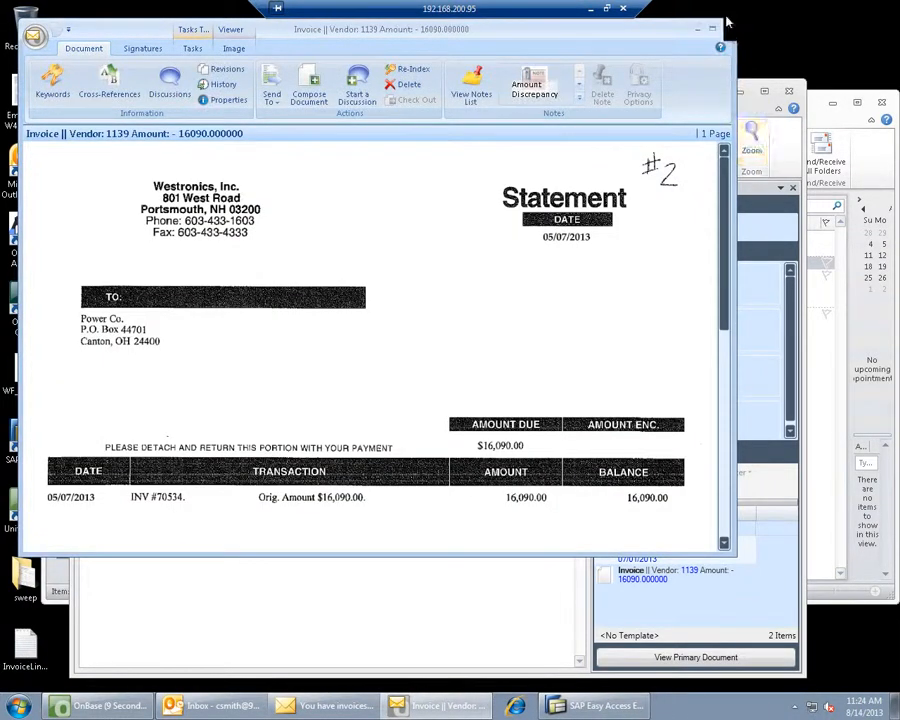
- Approve the 16090 invoice, delete its notice, and show workflow tasks for the vendor 1132 email
left_click(724, 28)
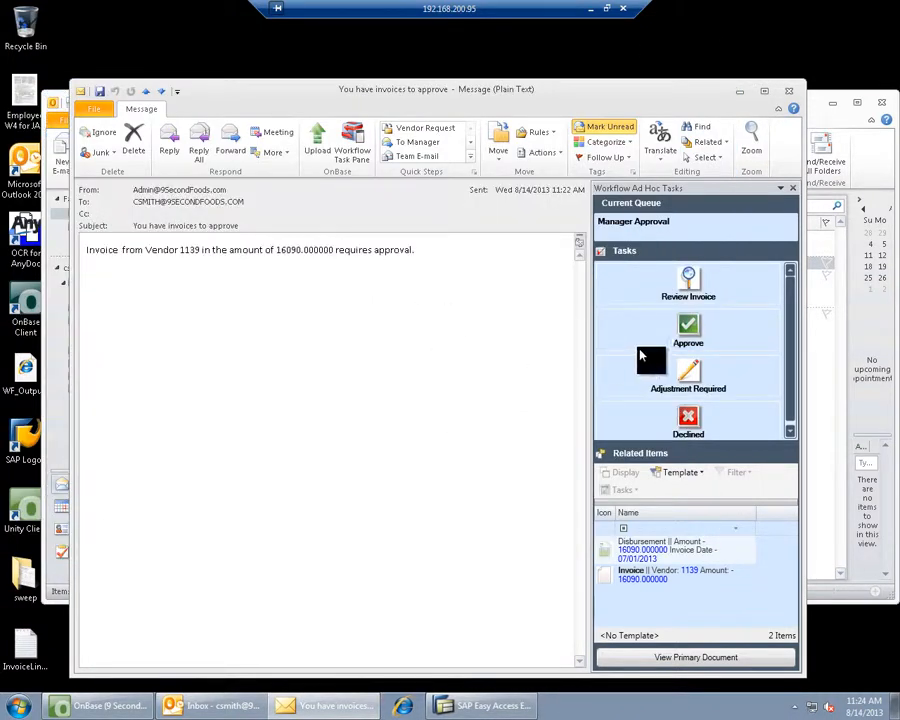
left_click(690, 332)
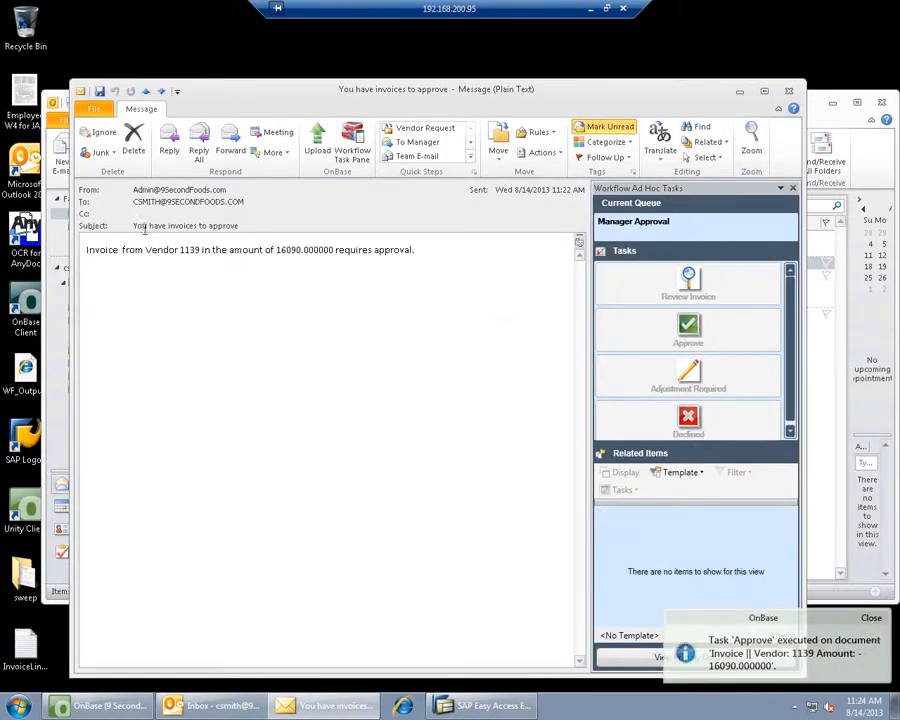
left_click(135, 150)
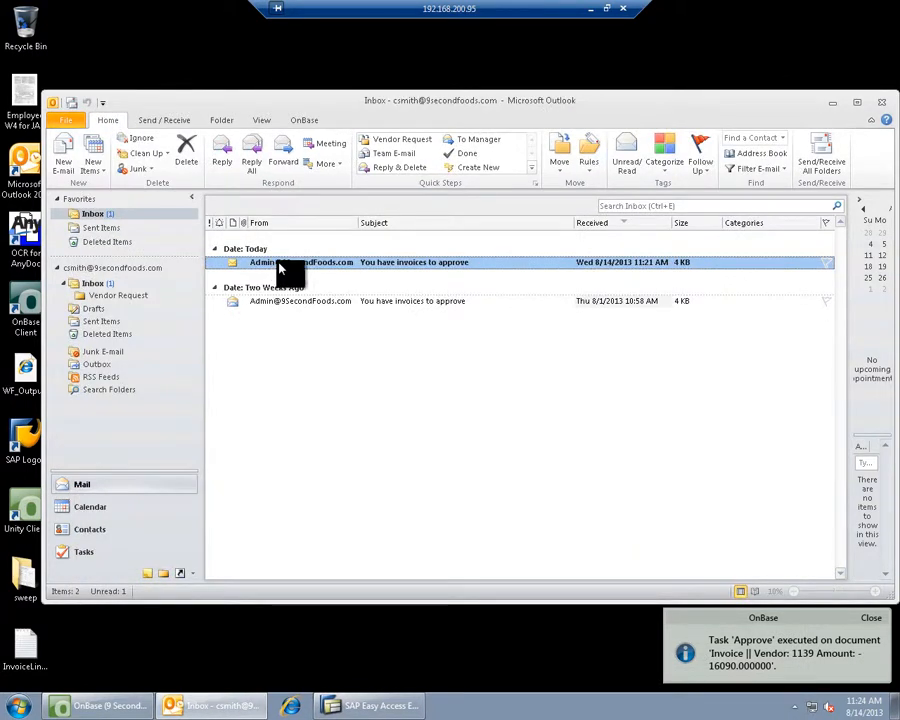
double_click(279, 264)
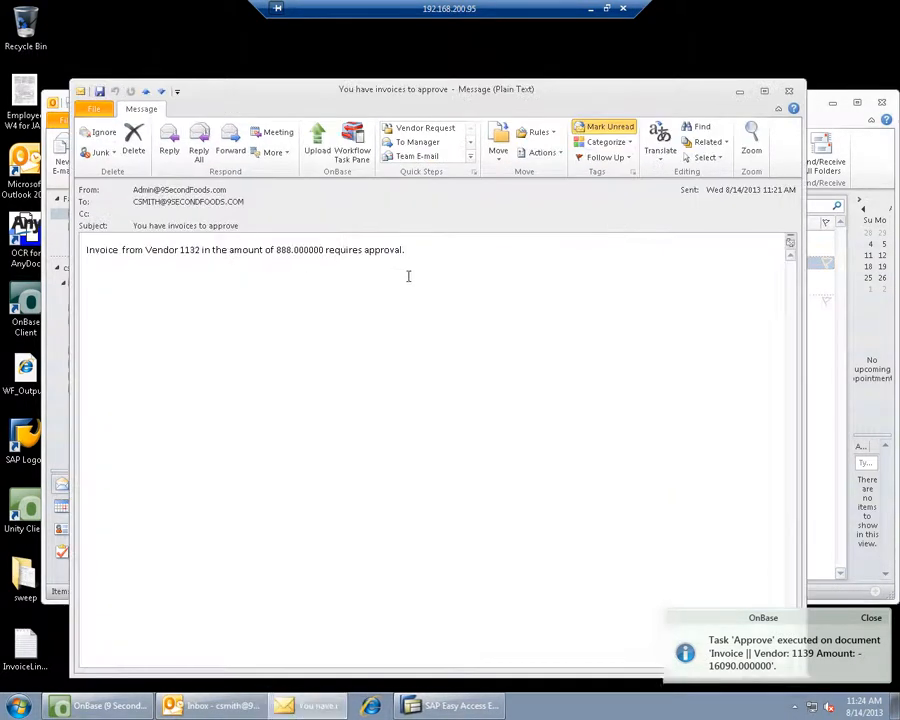
left_click(351, 150)
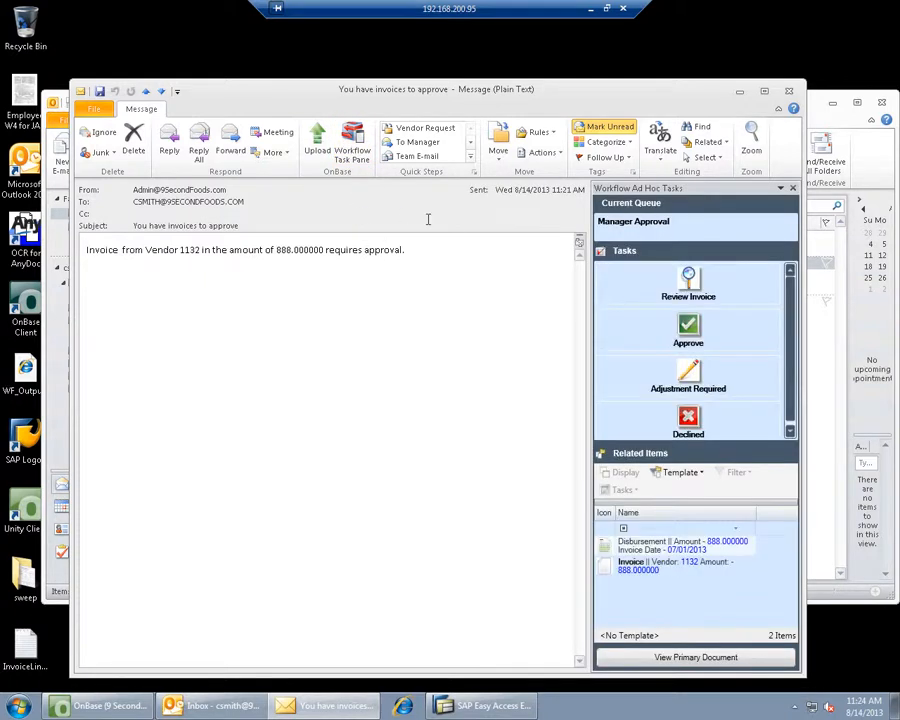
left_click(688, 285)
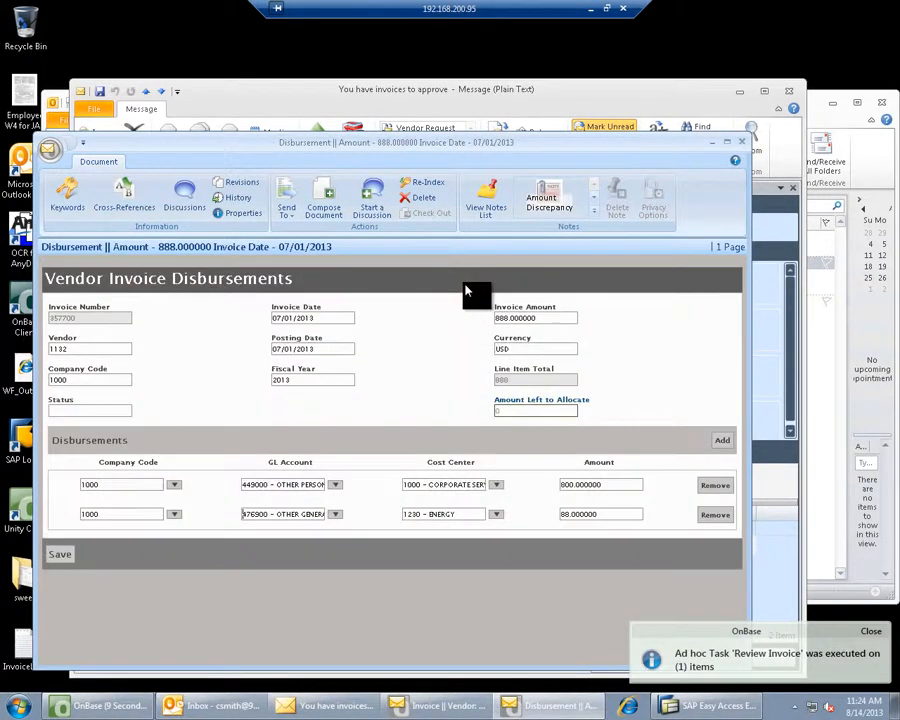
left_click_drag(507, 150, 652, 205)
left_click(104, 341)
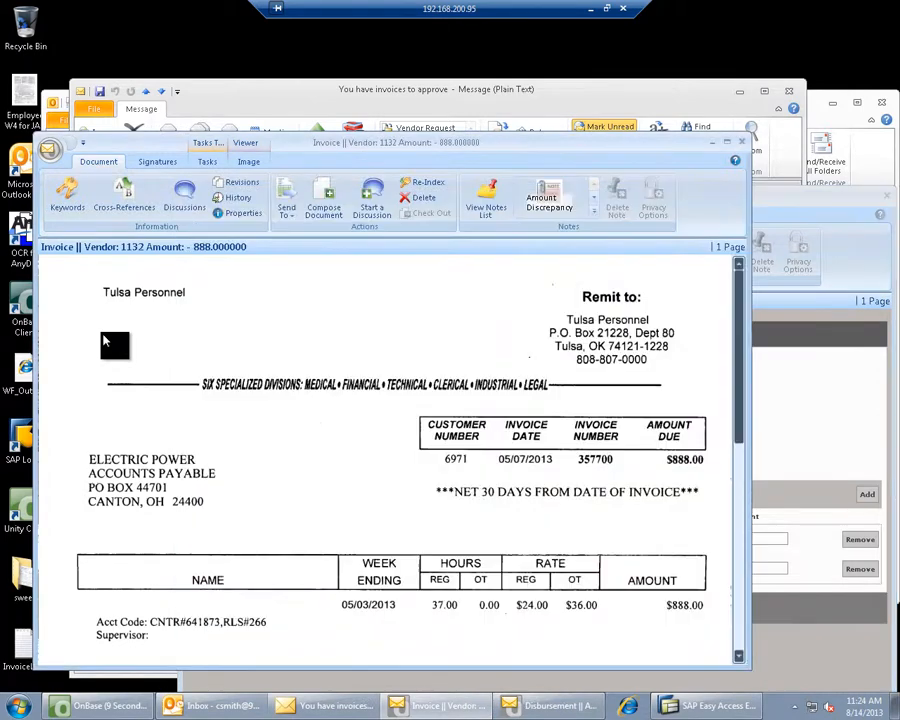
left_click(743, 144)
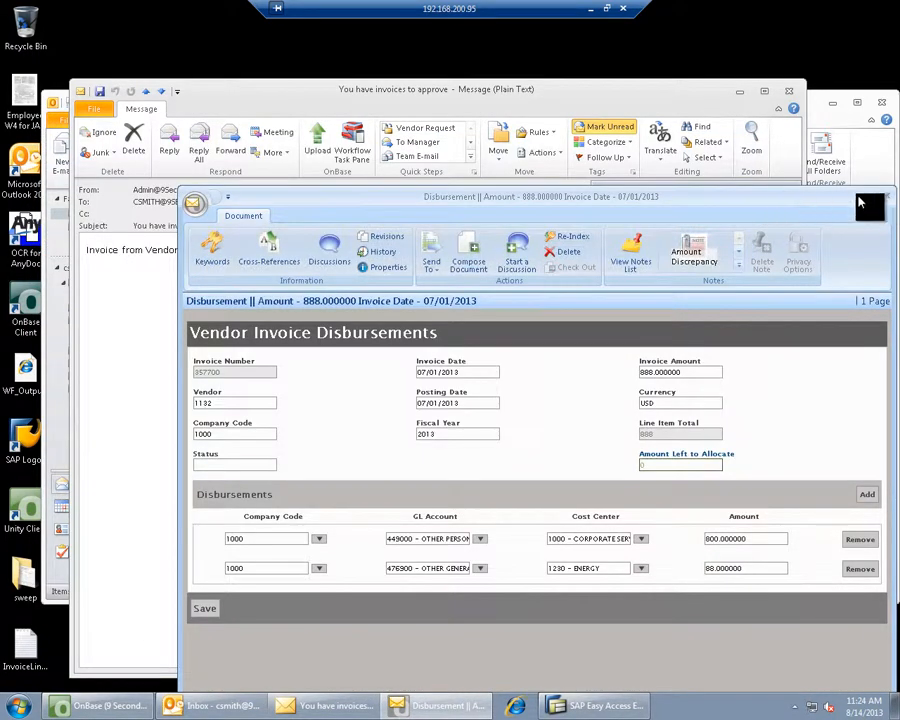
left_click(889, 200)
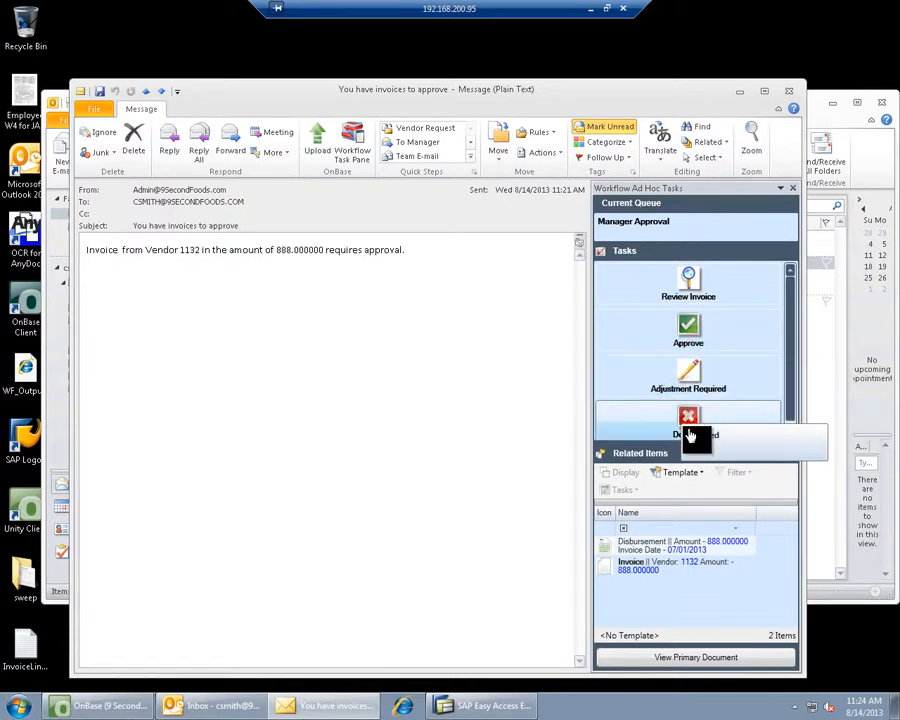
- Approve the vendor 1132 888 invoice, delete its message, and minimize Outlook
left_click(691, 333)
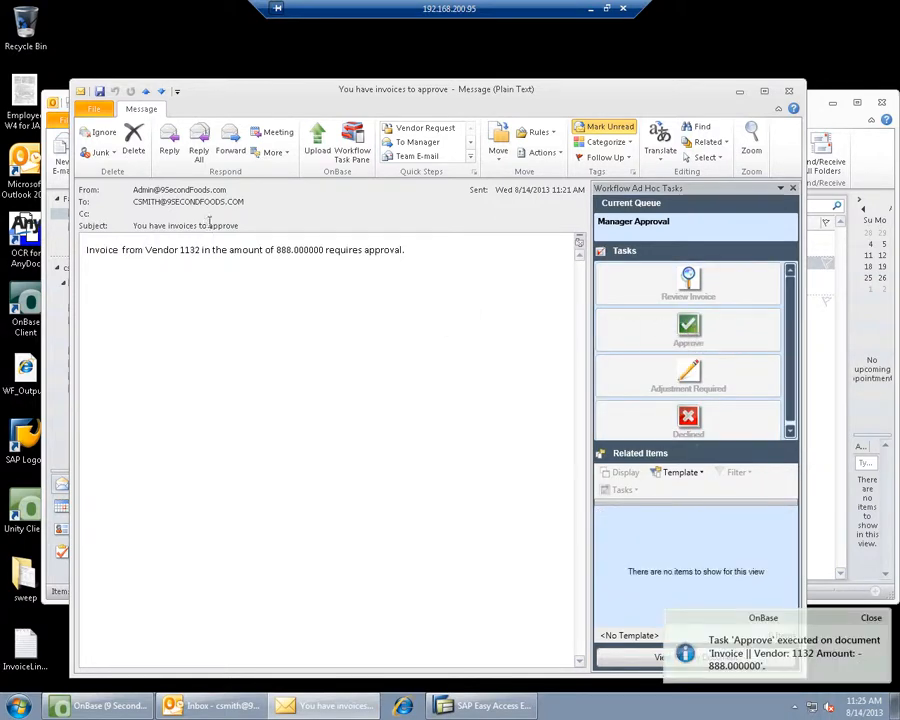
left_click(133, 148)
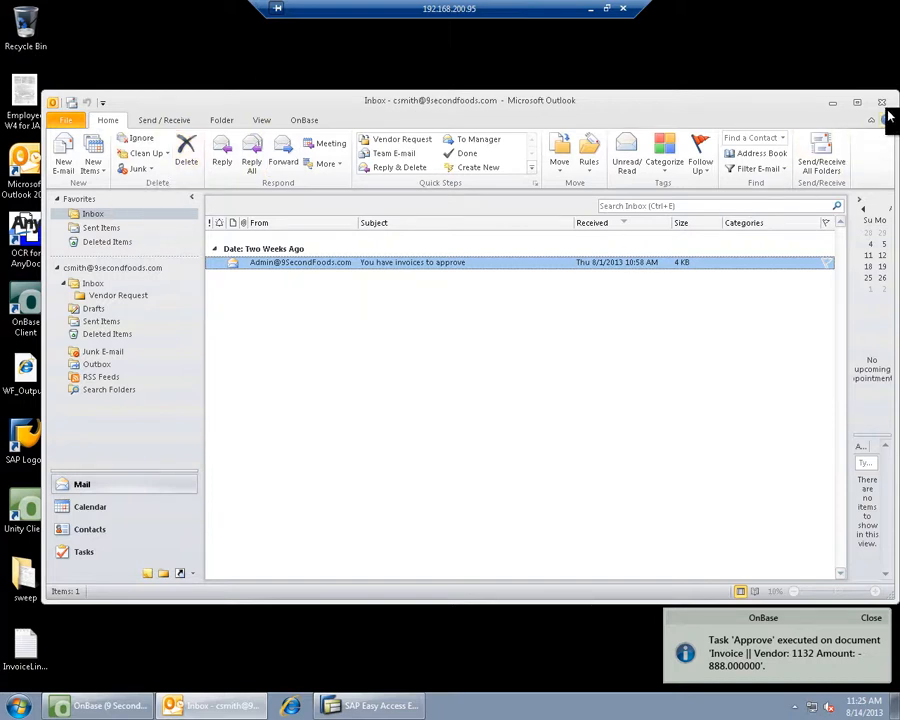
left_click(830, 102)
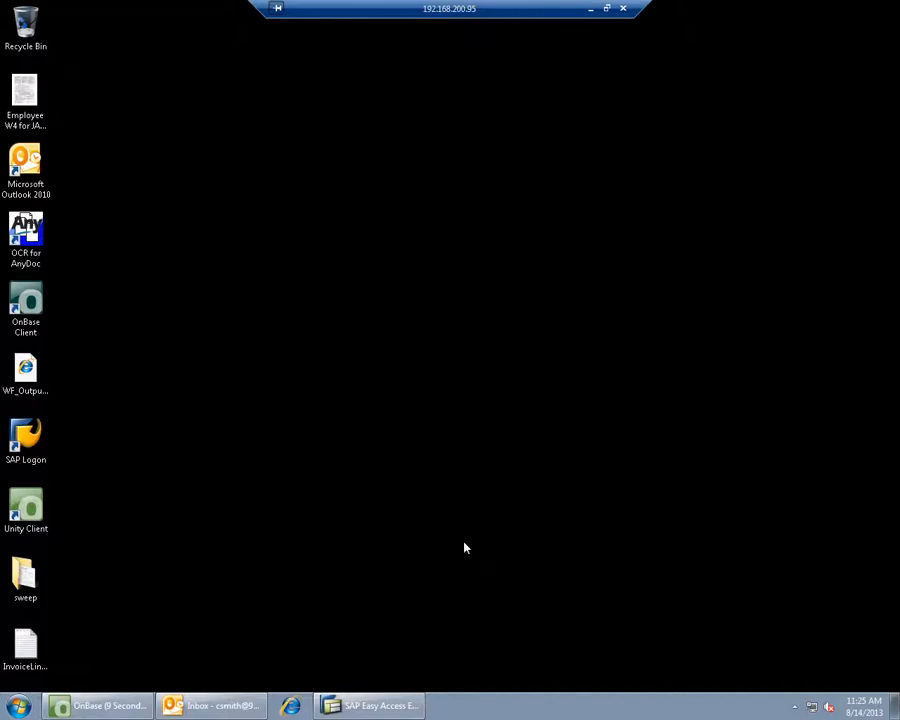
- Restore SAP and open the Business Workplace inbox with two 'Invoice from OnBase' items
left_click(378, 709)
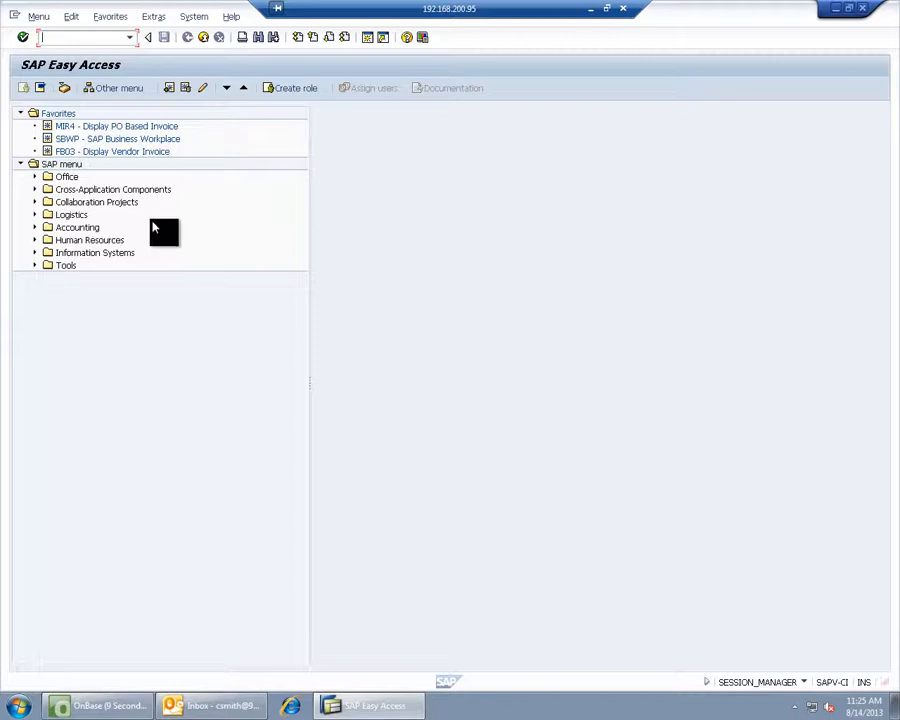
left_click(63, 89)
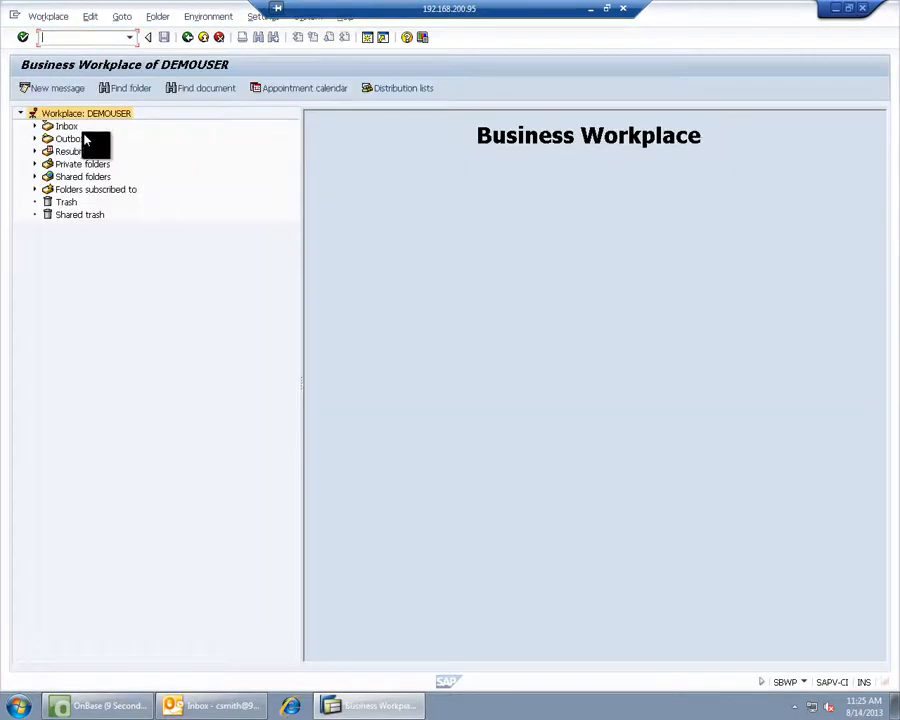
left_click(64, 127)
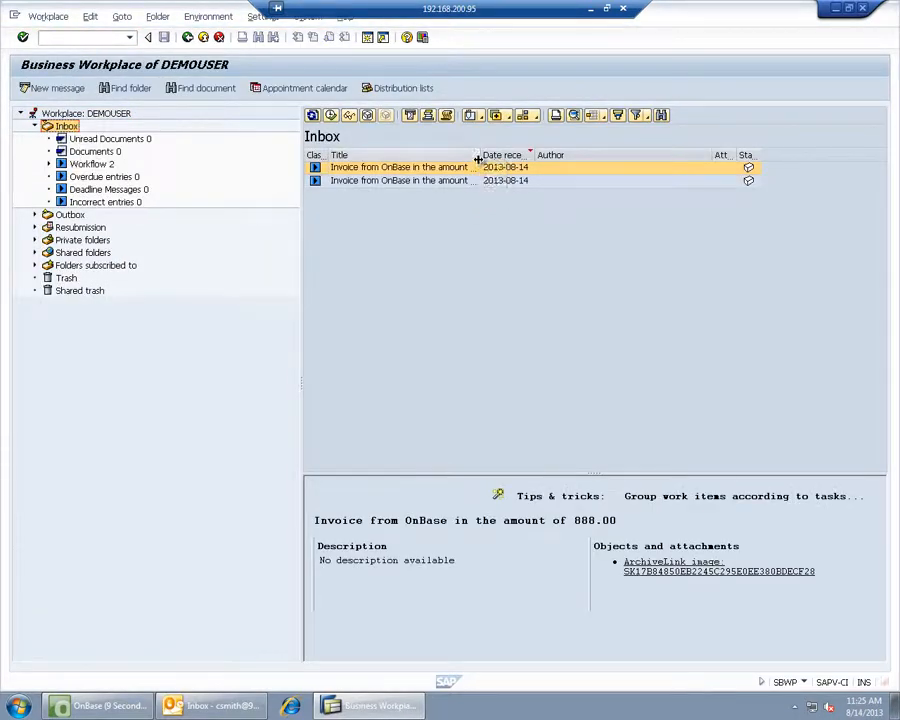
- Widen the Title column and open the 888.00 work item, minimizing its invoice image
left_click_drag(480, 158, 547, 158)
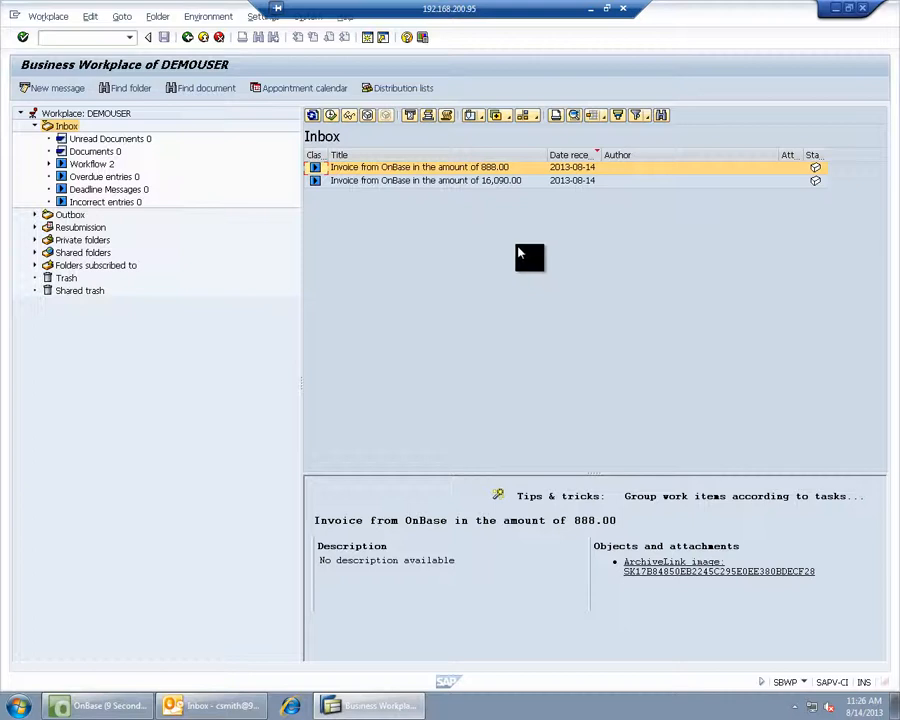
double_click(405, 177)
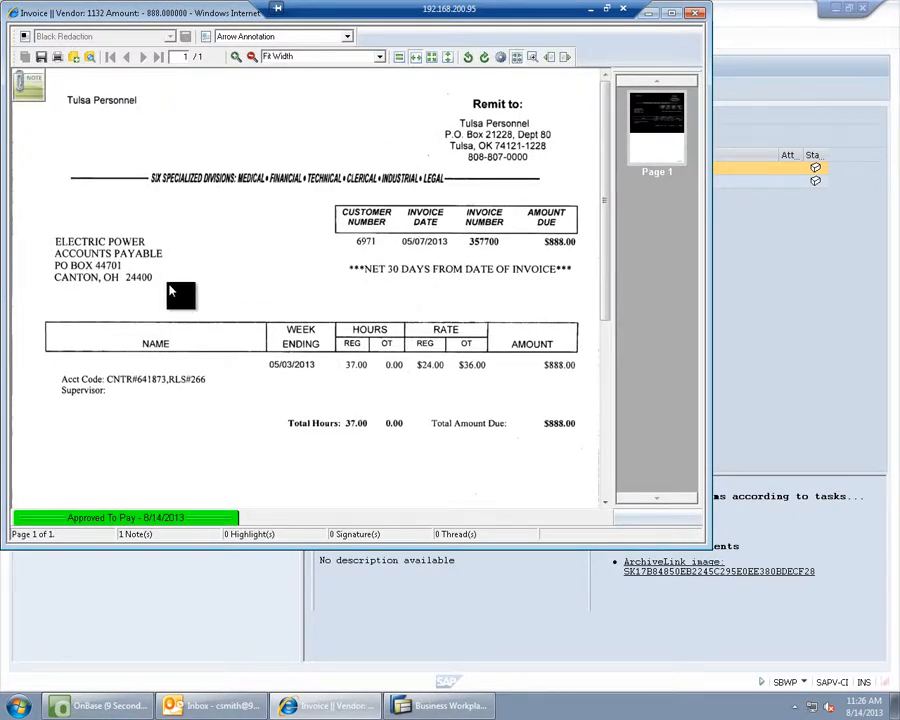
left_click(658, 16)
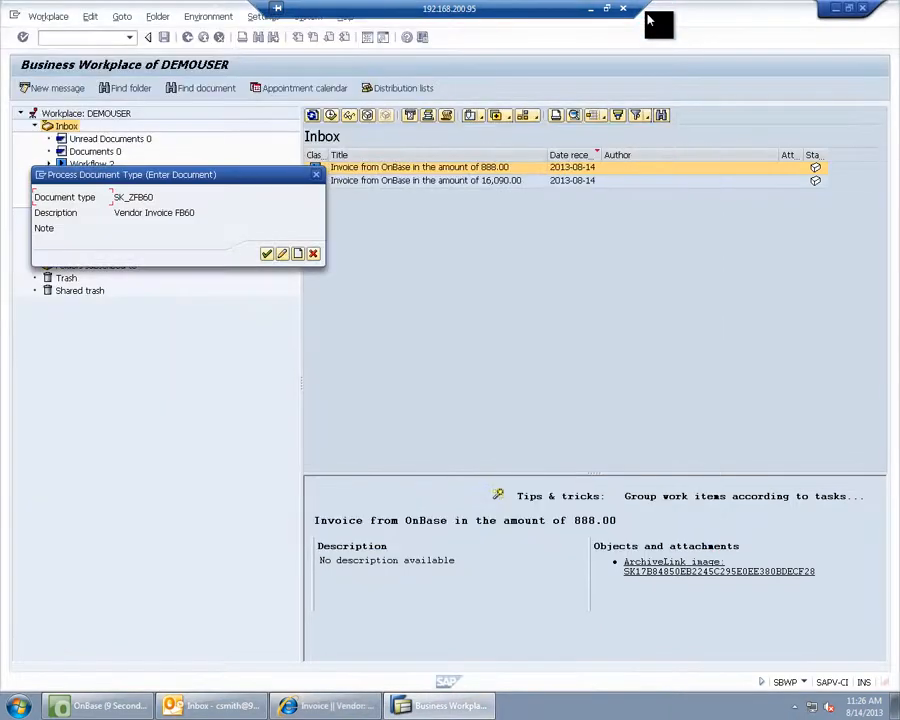
- Confirm document type SK_ZFB60 – Vendor Invoice FB60 to start invoice entry
left_click(266, 253)
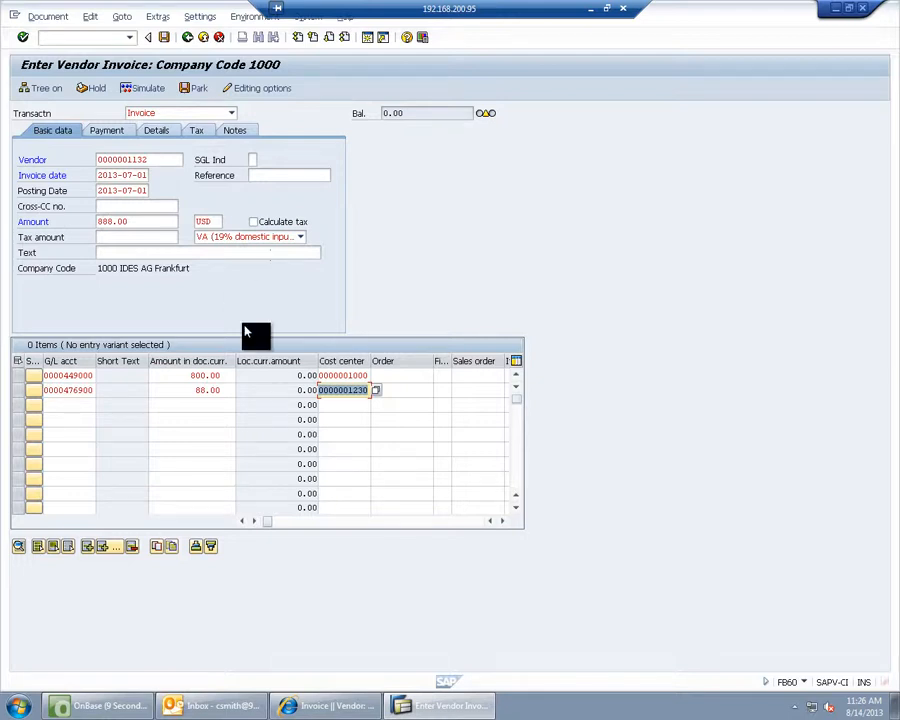
- Check the invoice image against the entry, then close the image viewer
left_click(325, 706)
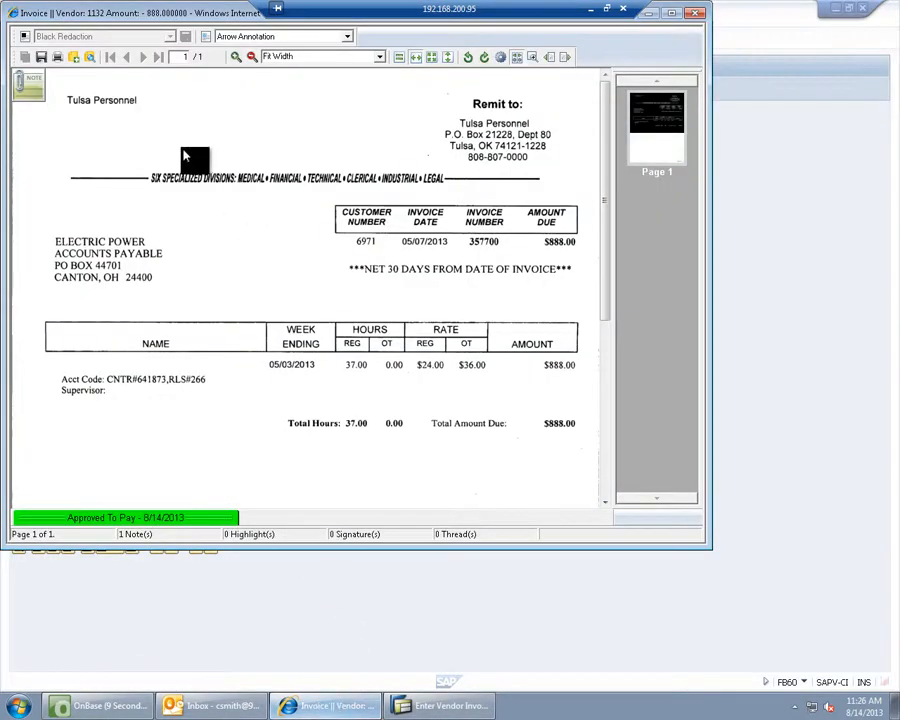
left_click_drag(240, 18, 548, 222)
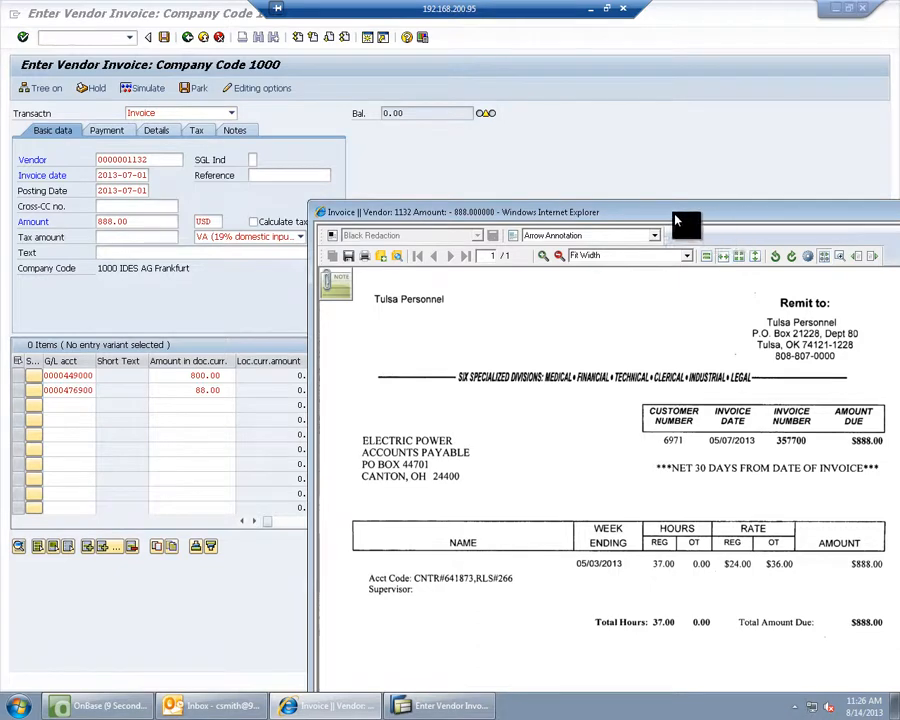
left_click_drag(676, 214, 555, 210)
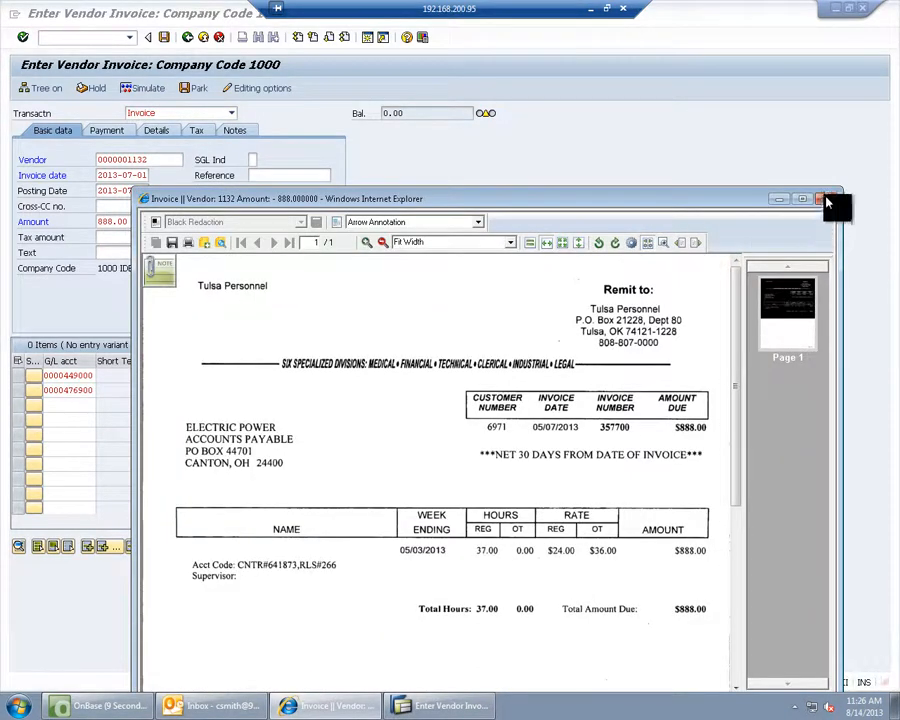
left_click(830, 199)
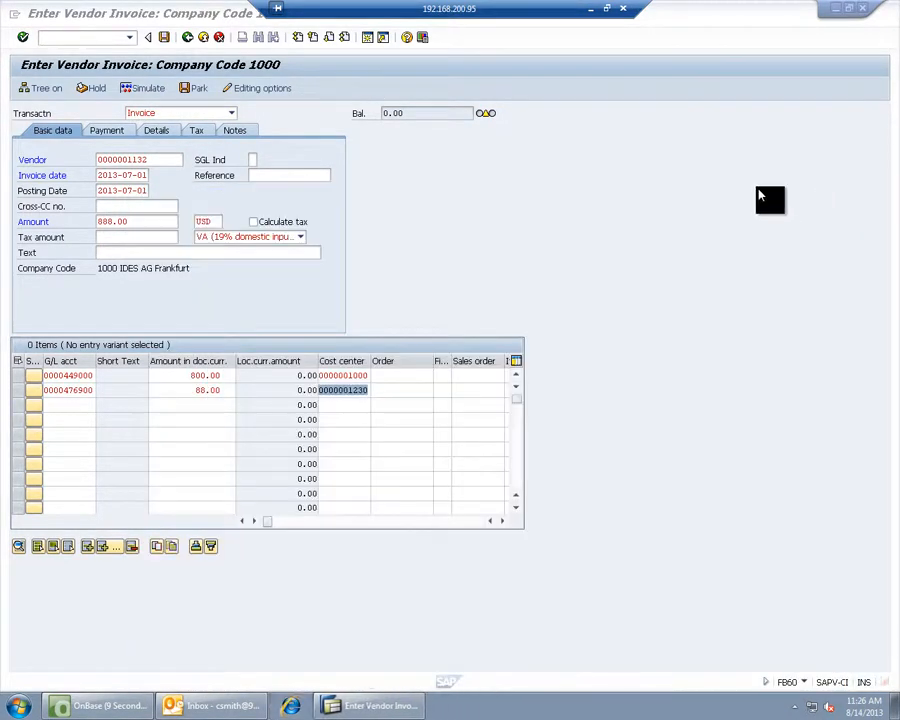
- Post the 888.00 invoice split 800/88, accepting the period and past-due warnings
left_click(168, 40)
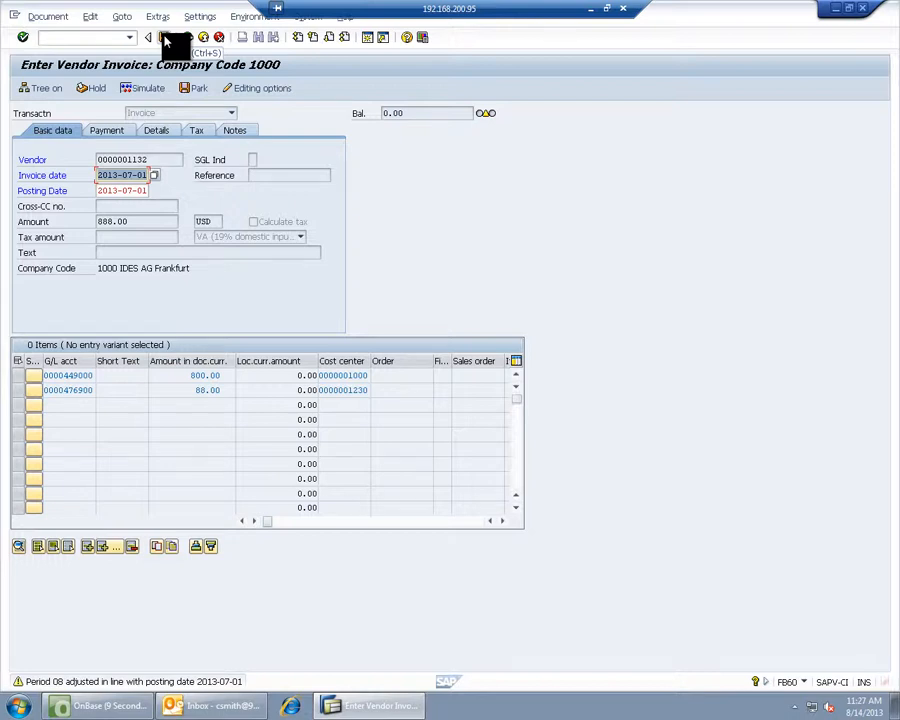
left_click(168, 40)
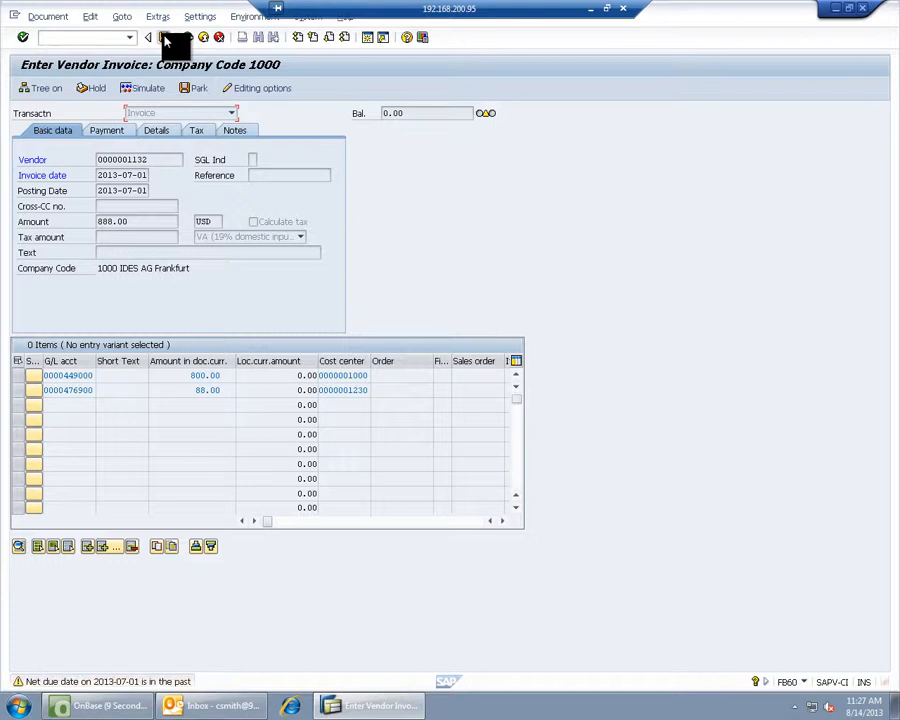
left_click(168, 40)
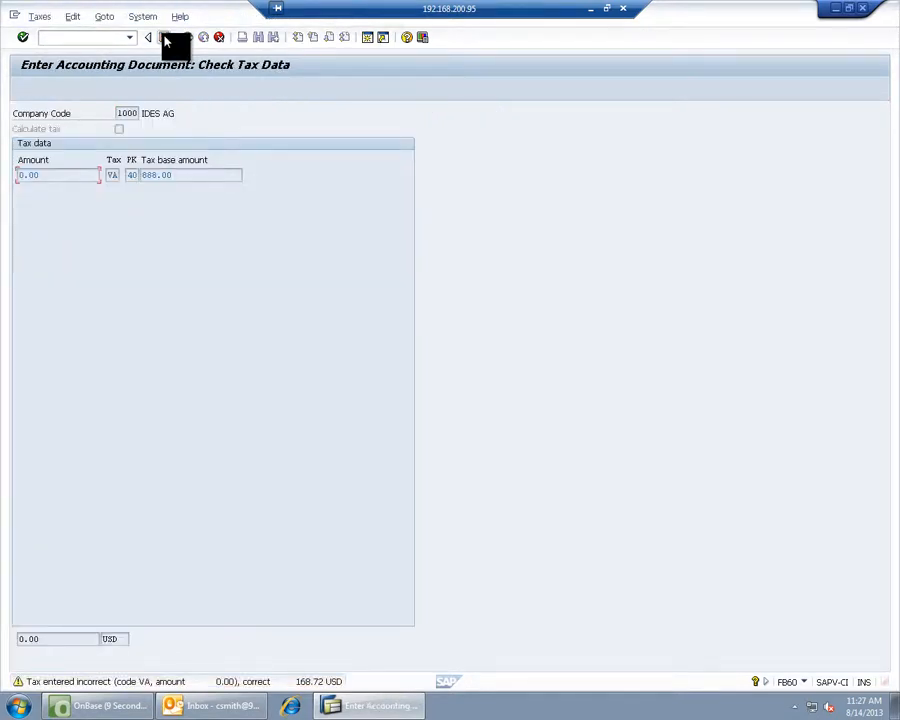
left_click(168, 40)
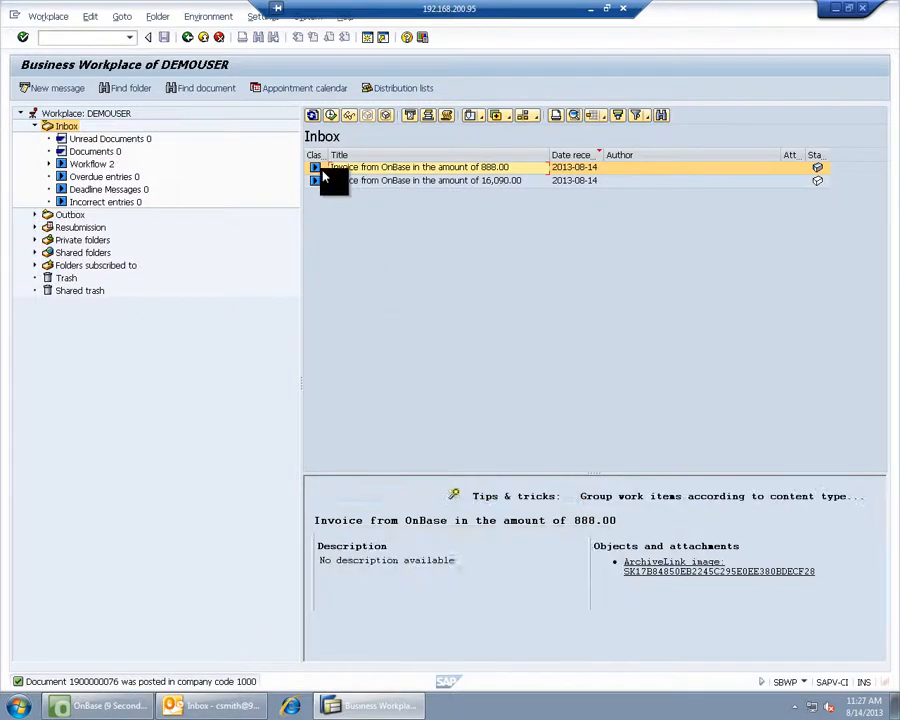
- Refresh the inbox and open the 16,090.00 work item, closing the OnBase windows
left_click(313, 116)
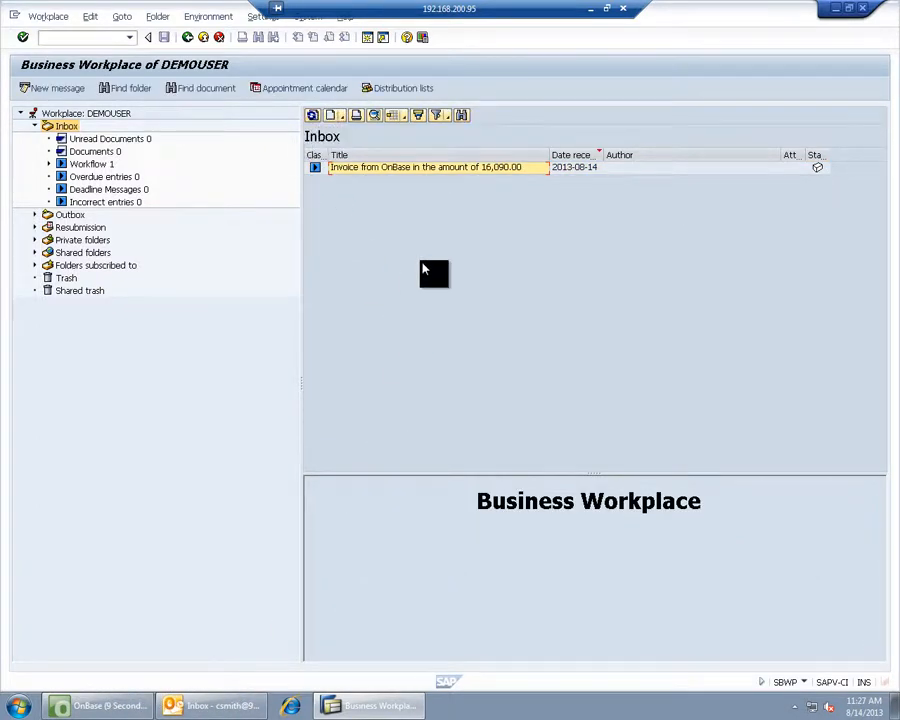
double_click(383, 172)
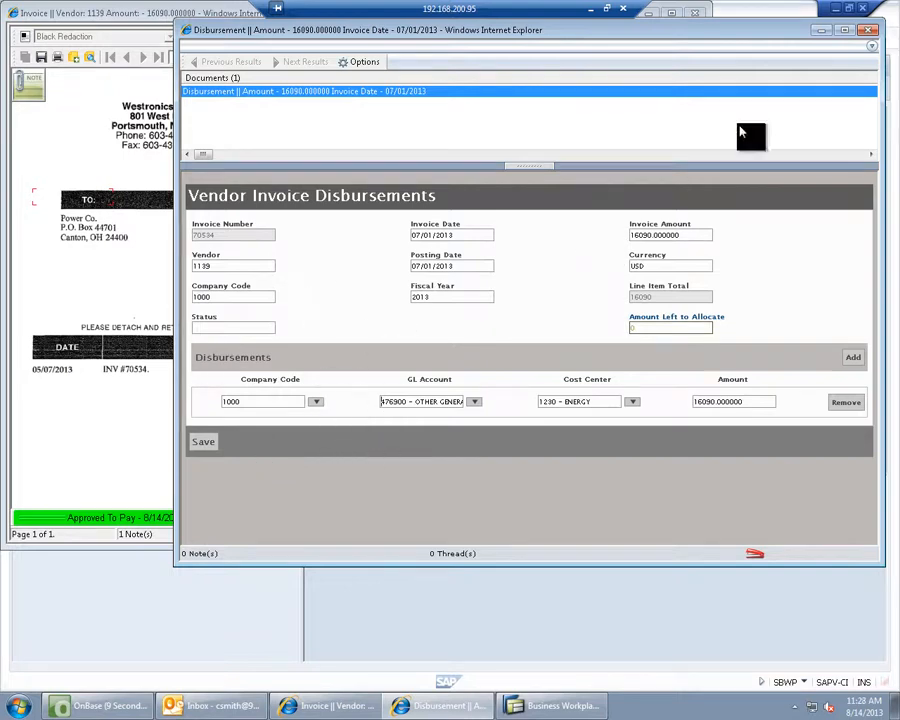
left_click(872, 36)
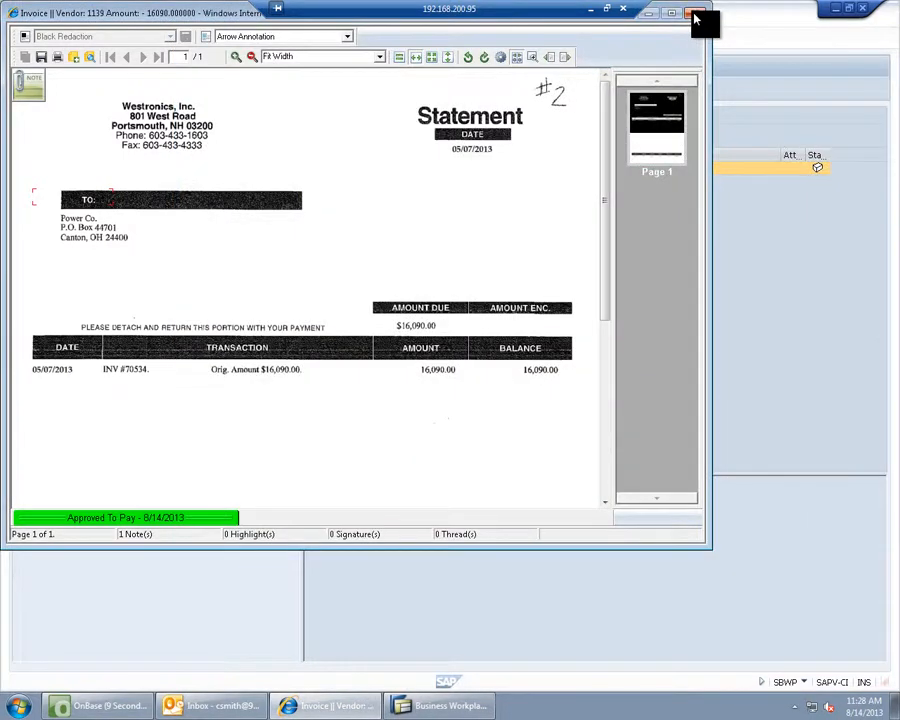
left_click(697, 17)
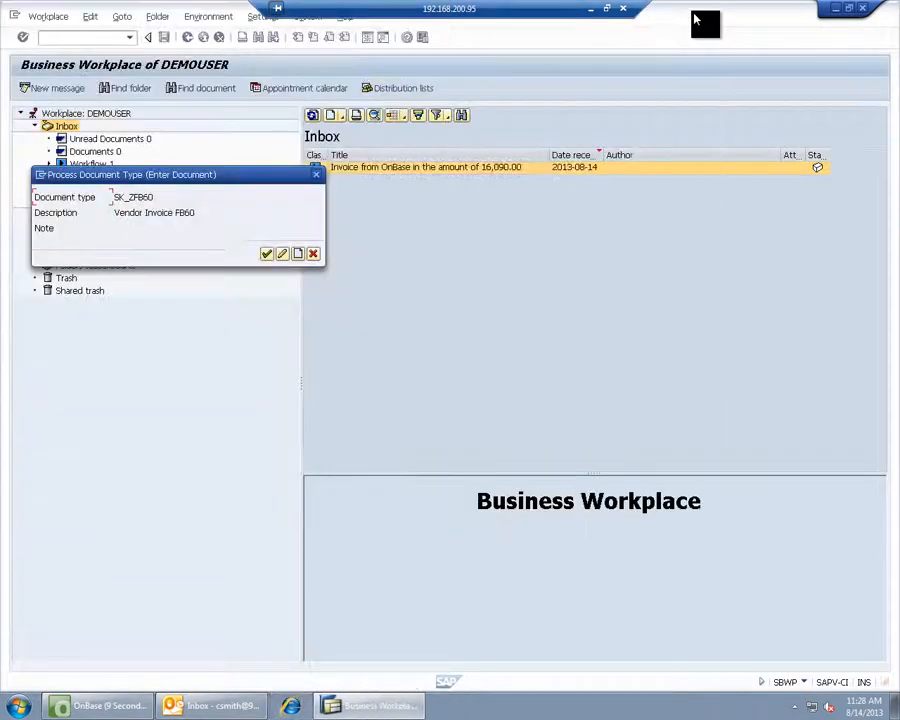
left_click(267, 256)
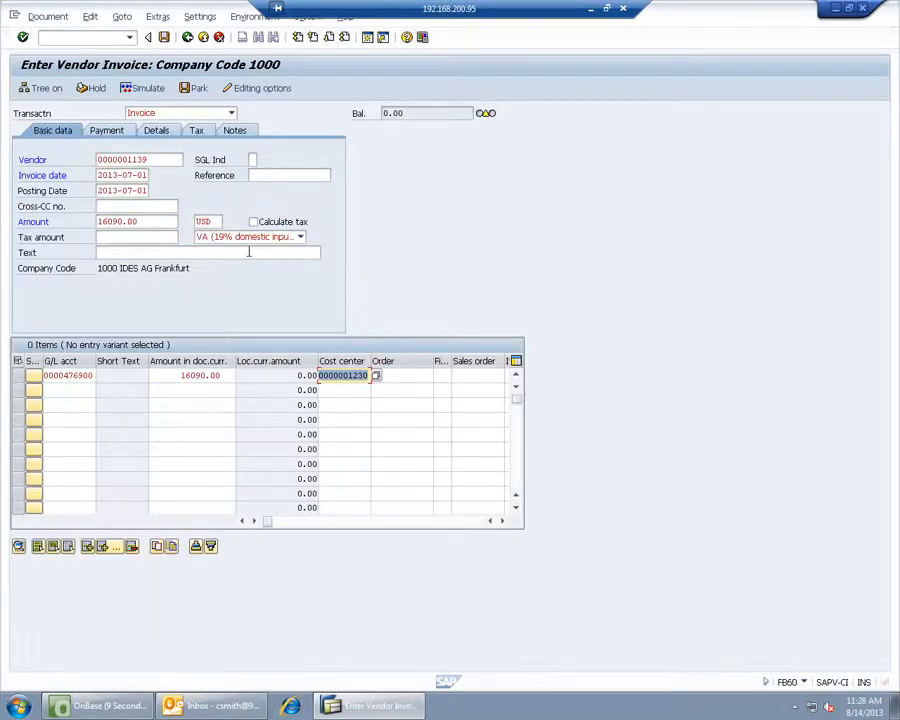
left_click(165, 39)
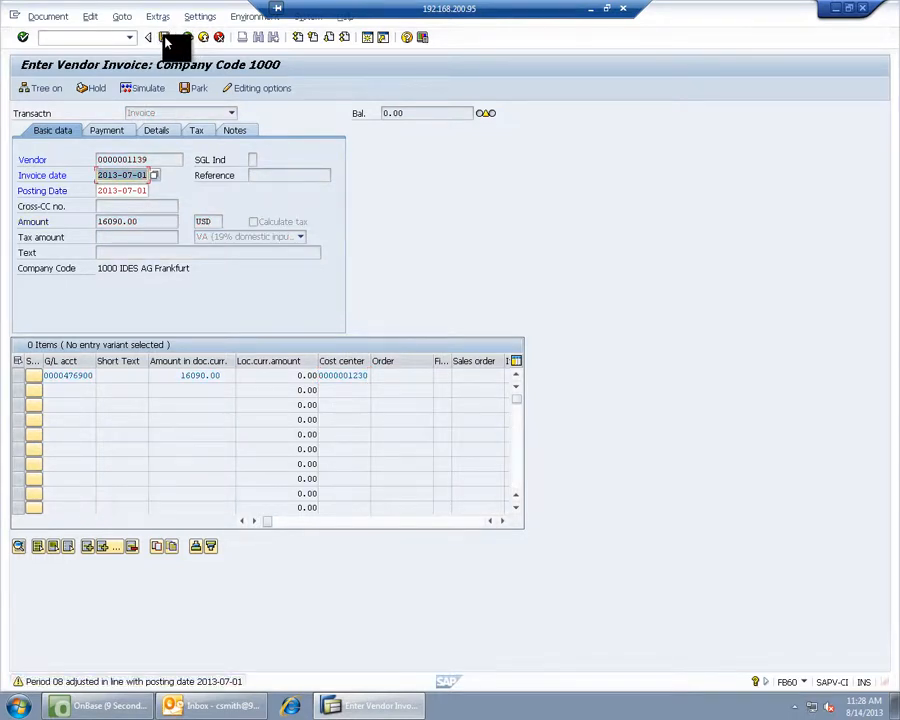
left_click(166, 40)
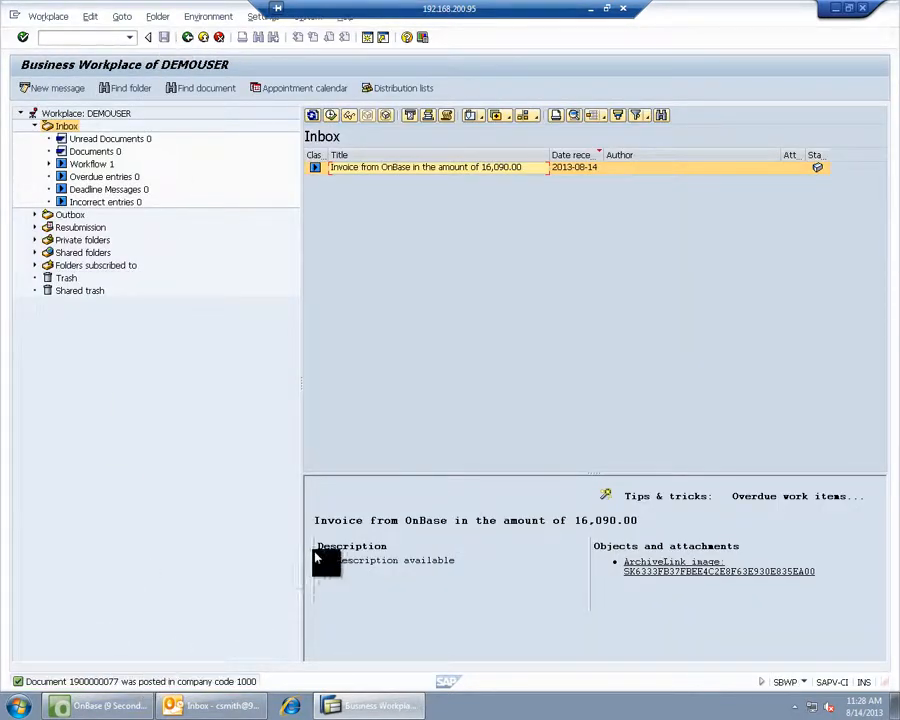
left_click(312, 116)
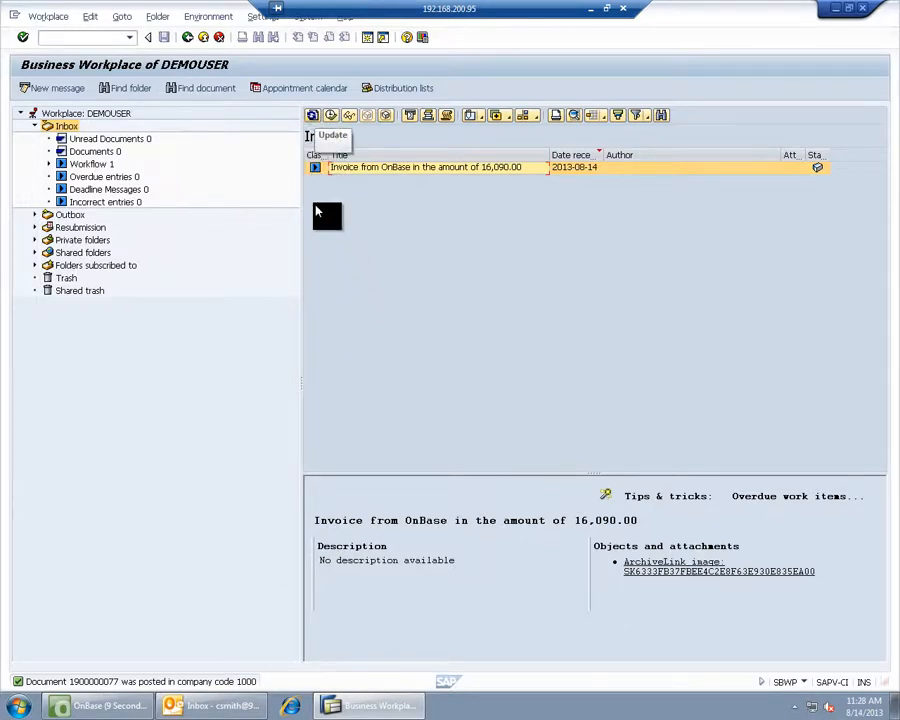
left_click(186, 40)
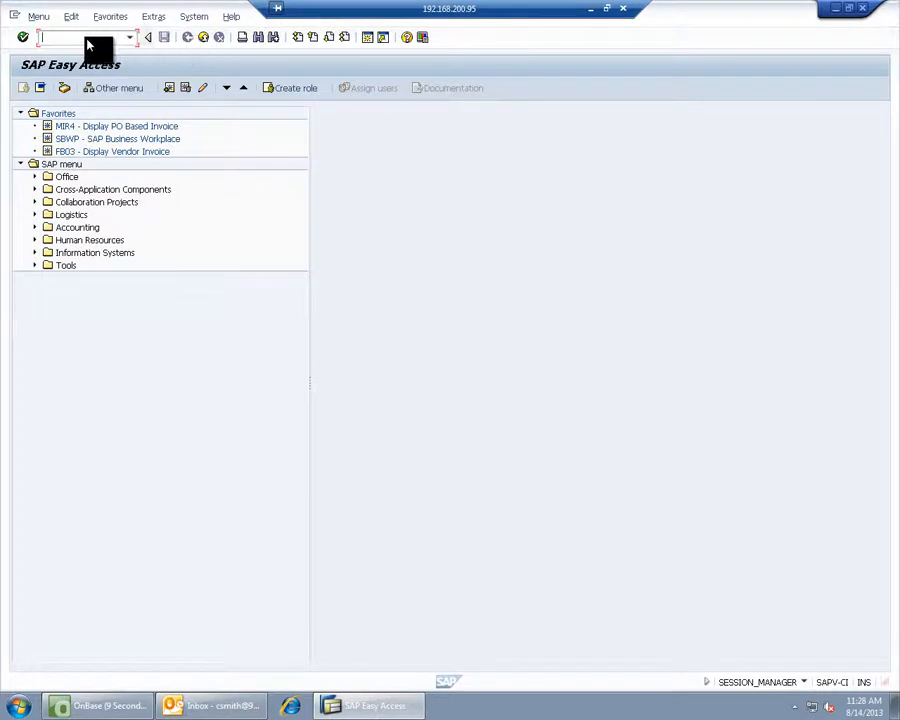
type("fb03")
key("Return")
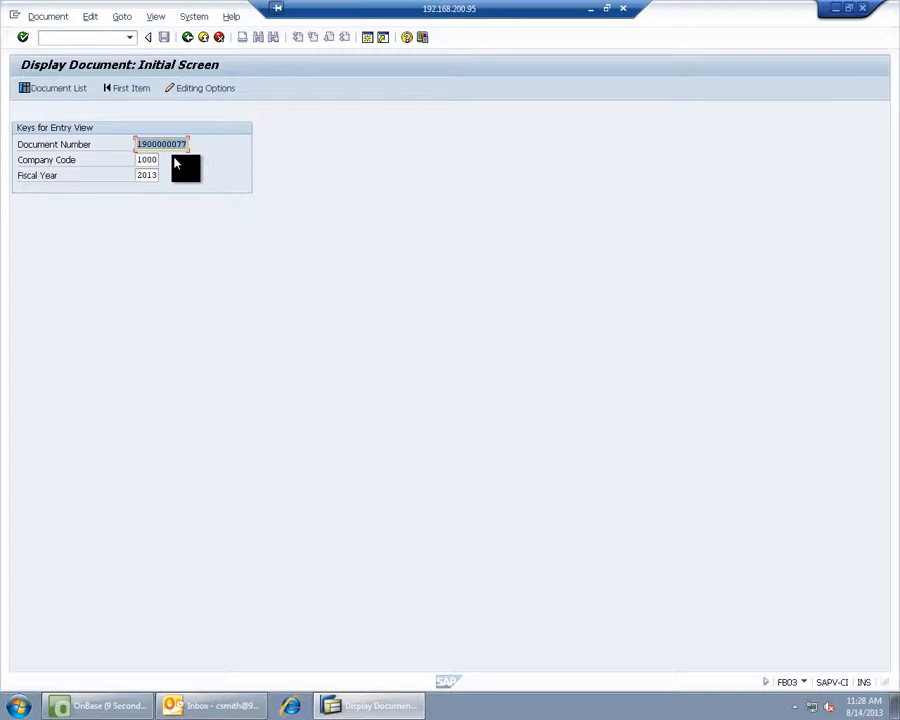
key("Return")
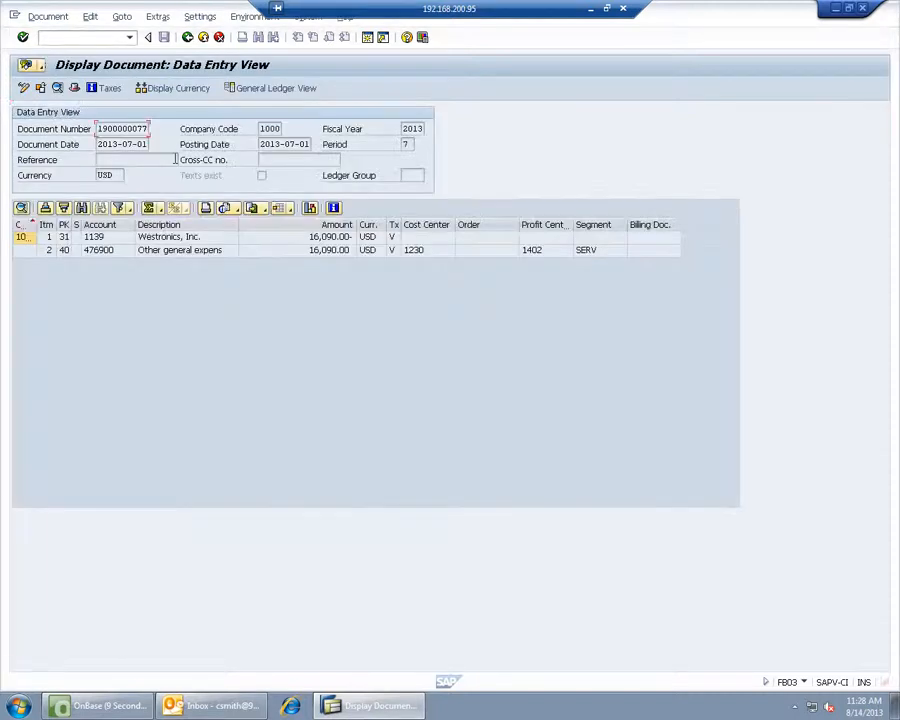
- View the Vendor Invoice FB60 attachment in the attachment list, then return to OnBase
left_click(41, 68)
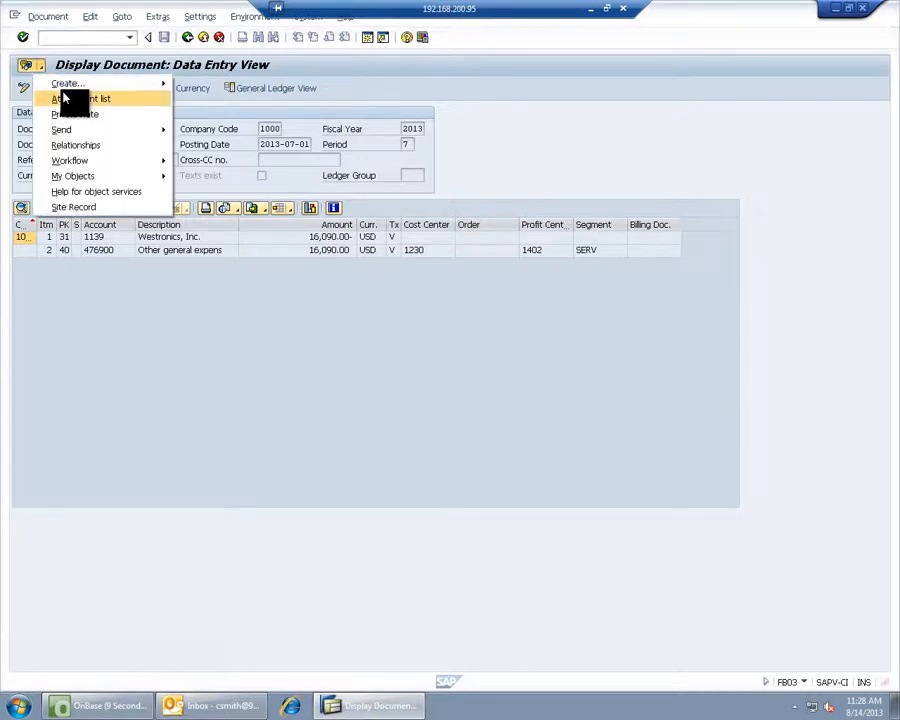
left_click(68, 99)
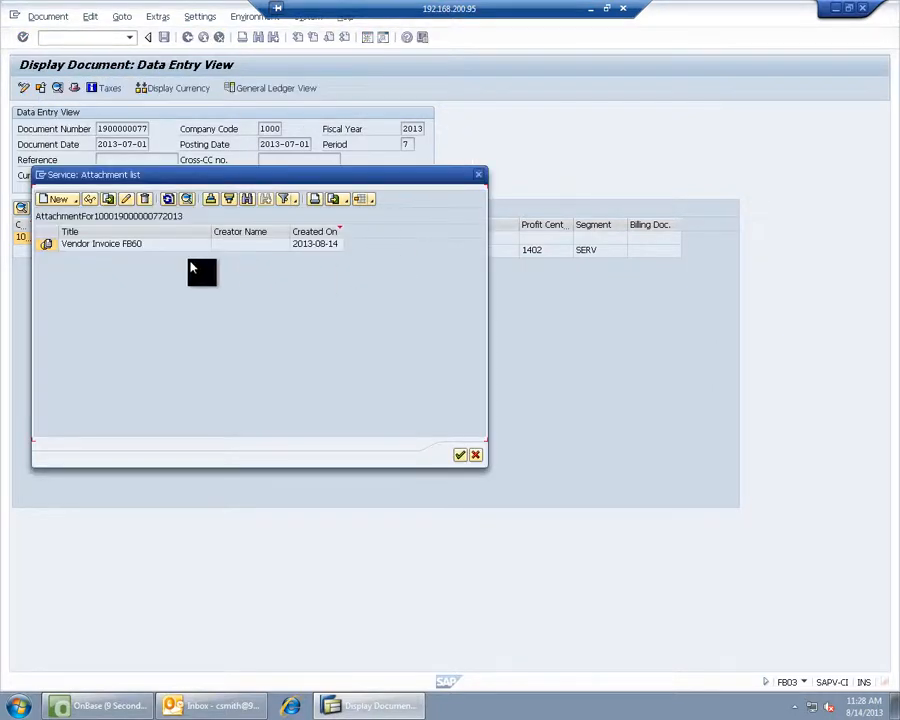
double_click(130, 245)
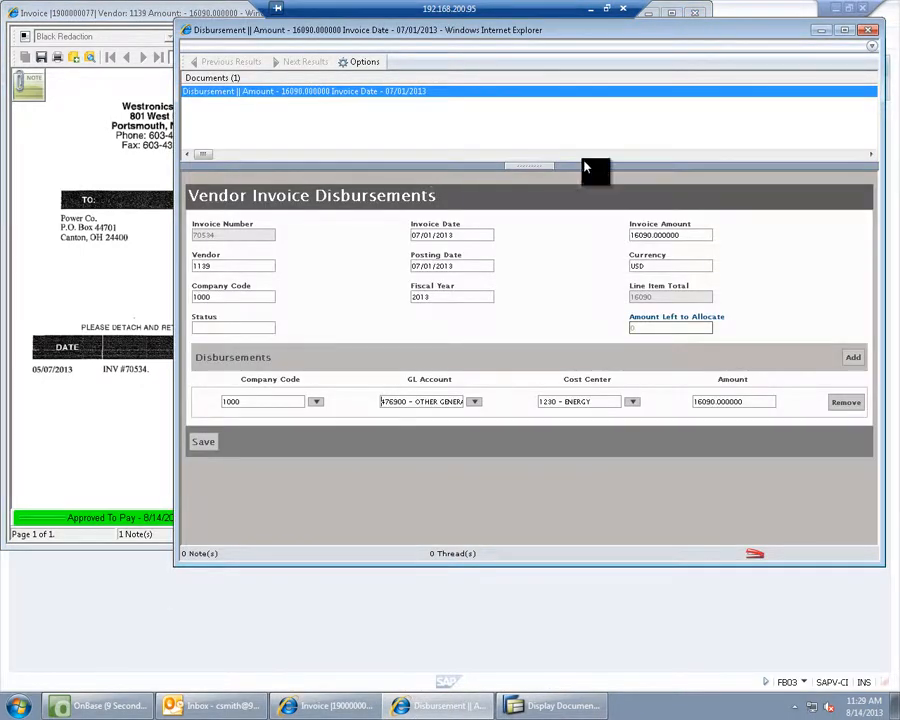
left_click(868, 32)
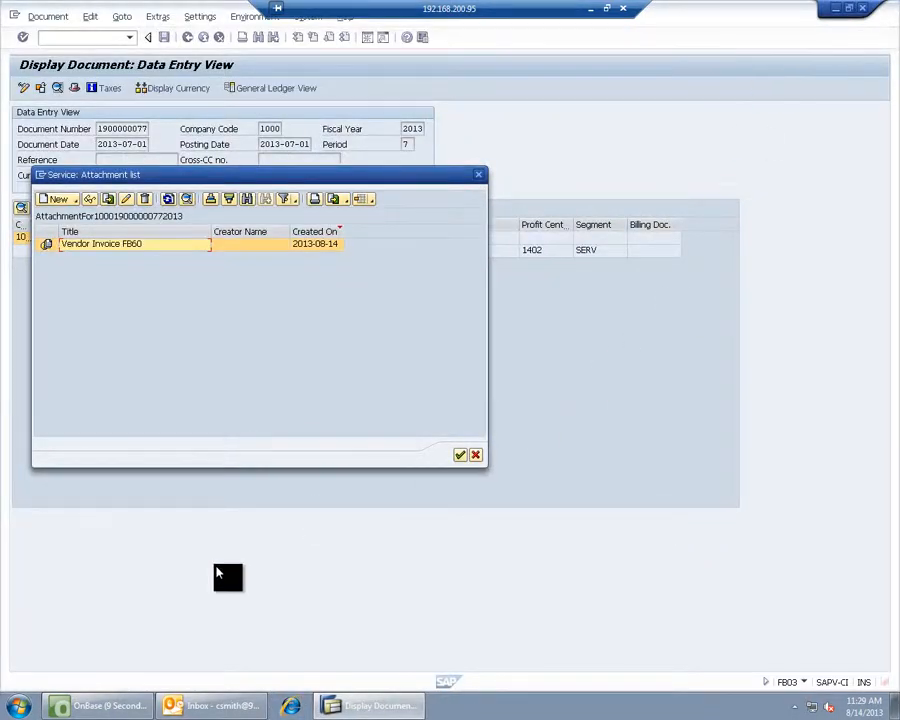
left_click(125, 708)
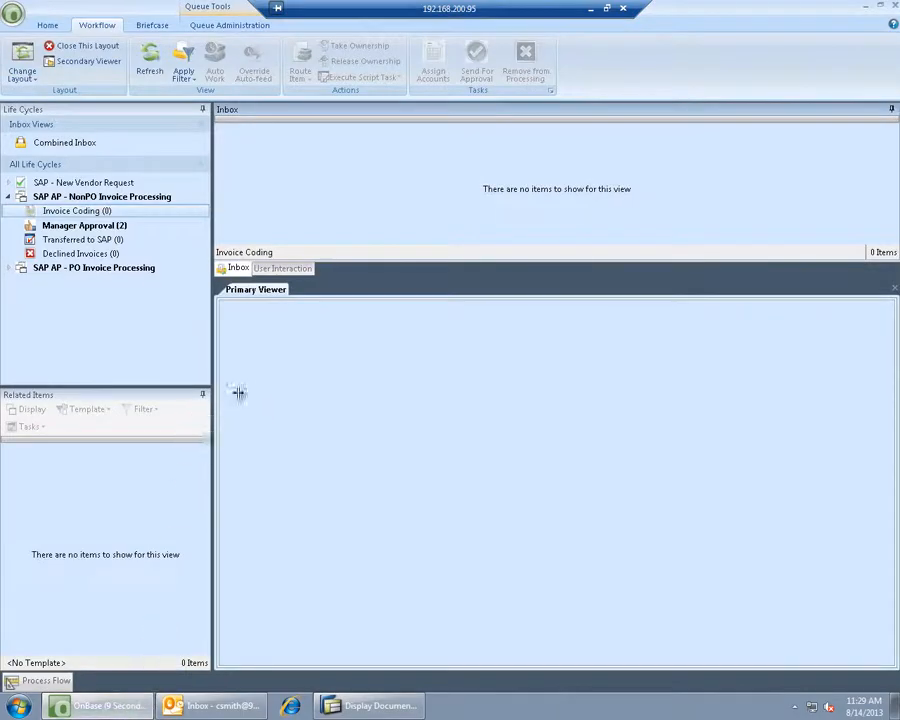
- Expand SAP AP - NonPO Invoice Processing and open its Transferred to SAP (2) queue
left_click(8, 198)
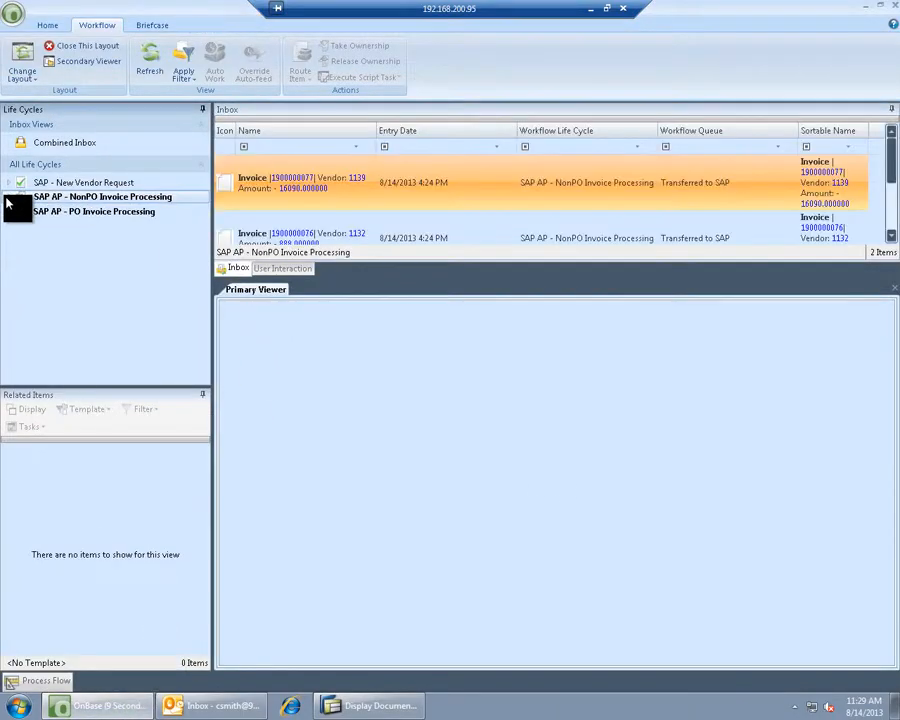
left_click(8, 198)
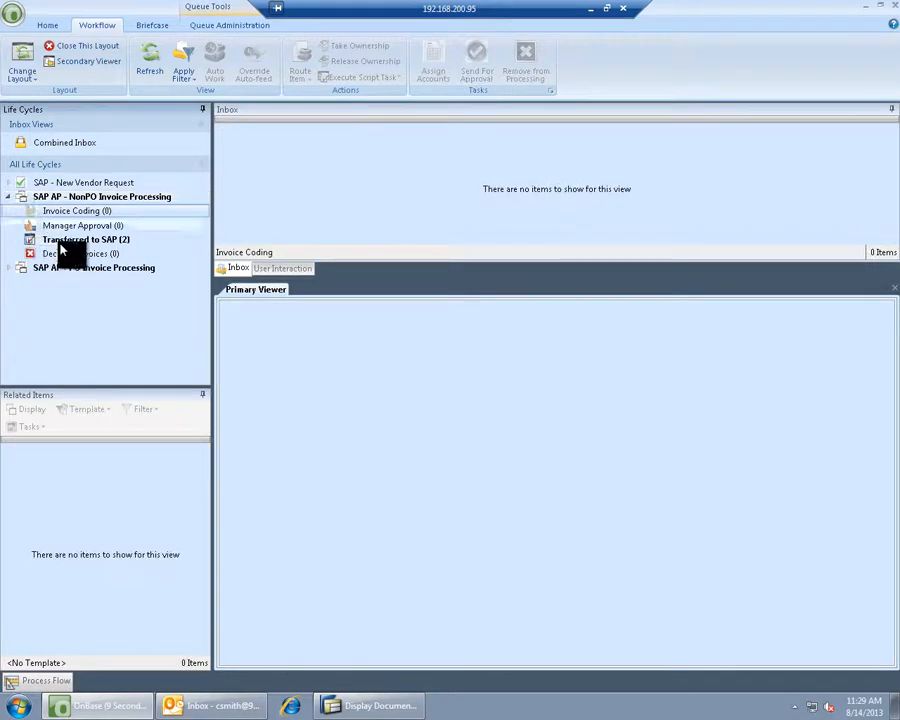
left_click(88, 241)
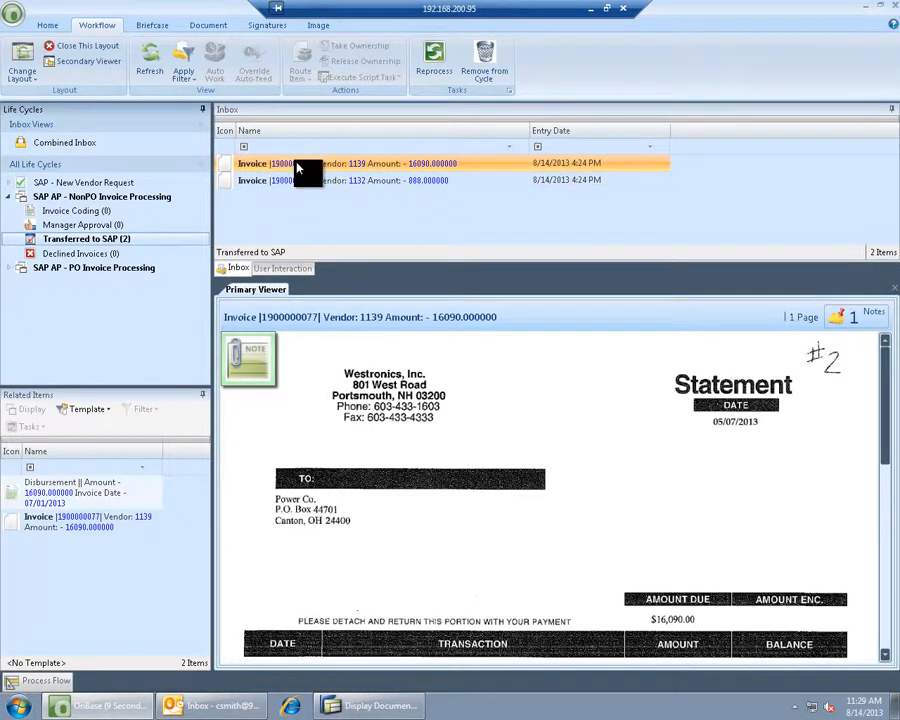
- Expand SAP AP - PO Invoice Processing to show its Transferred to SAP (3) queue
left_click(9, 268)
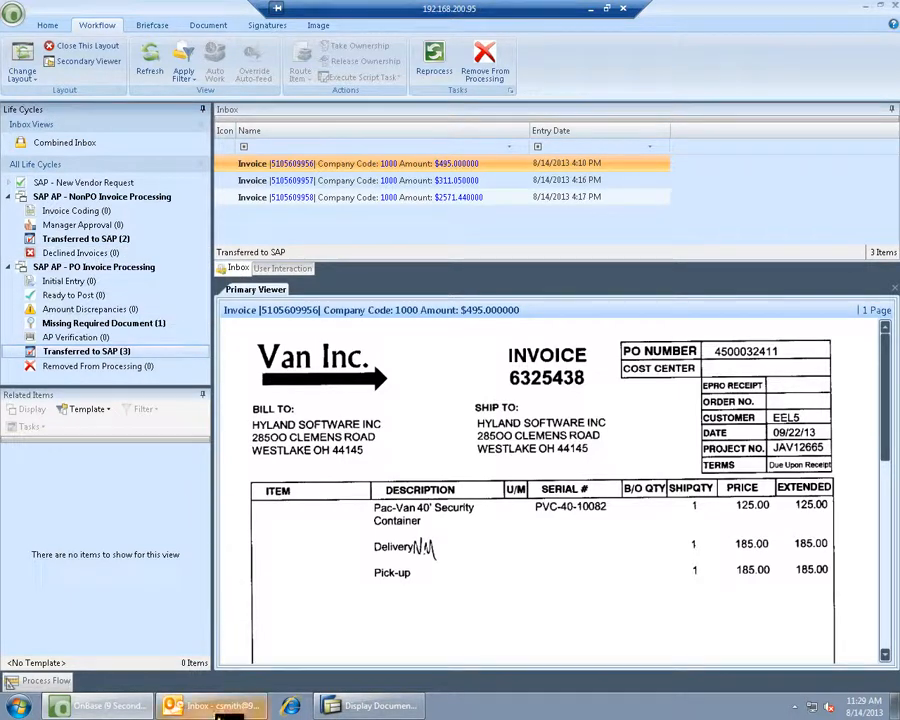
mouse_move(400, 712)
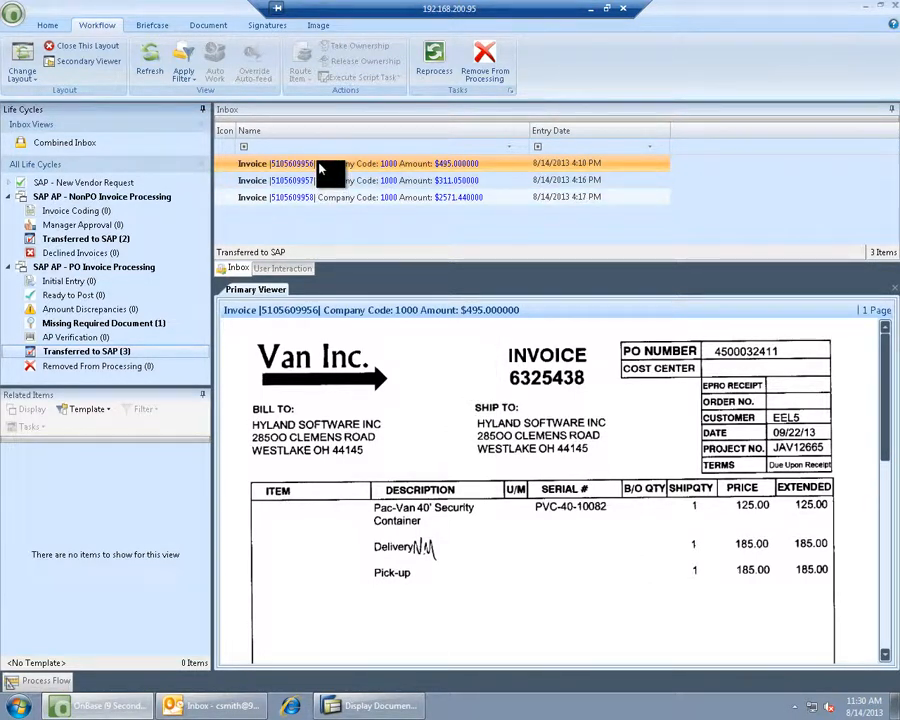
- Remove the three PO invoices from processing and the $147.60 invoice from workflow
left_click_drag(321, 172, 325, 209)
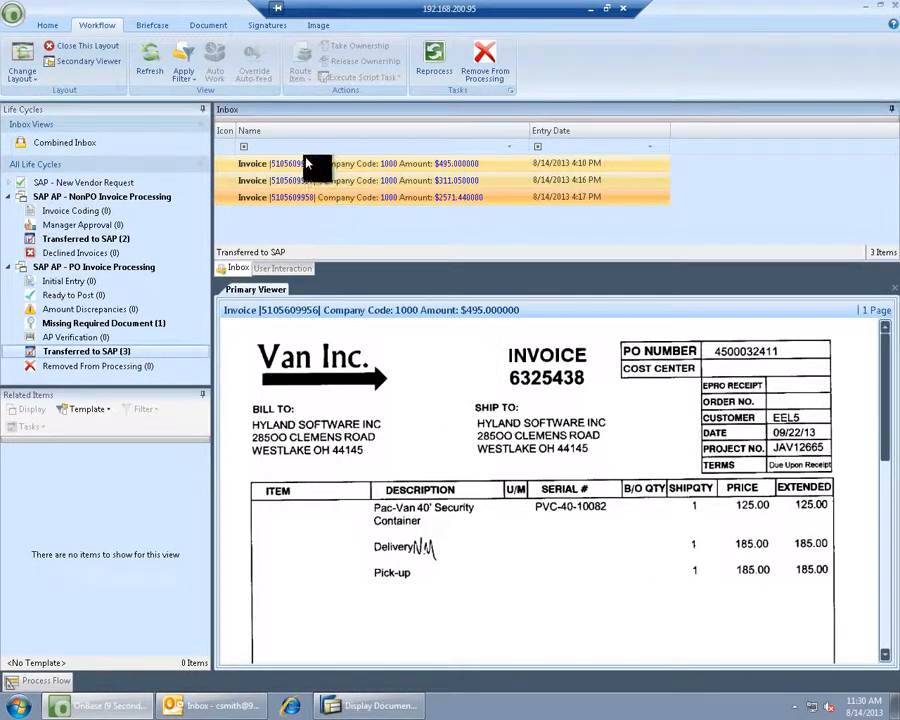
left_click(480, 64)
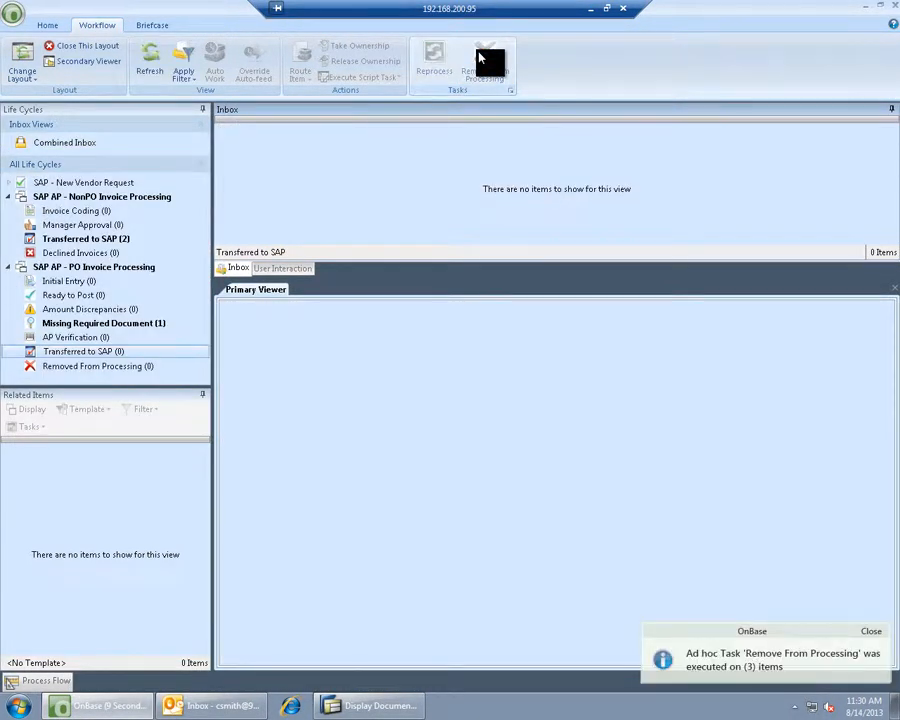
left_click(138, 327)
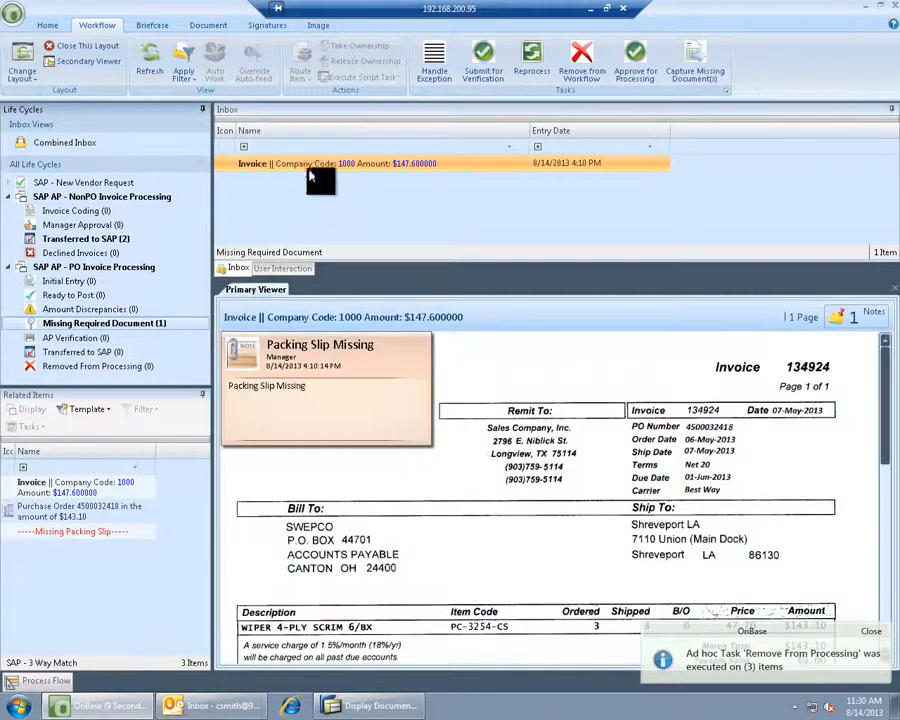
left_click(583, 66)
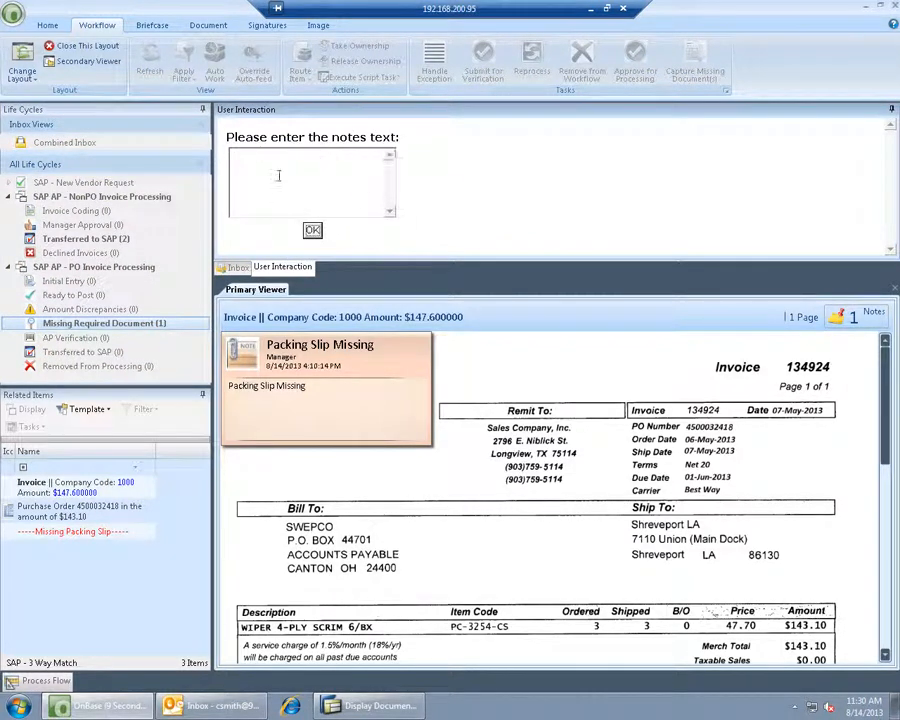
left_click(312, 230)
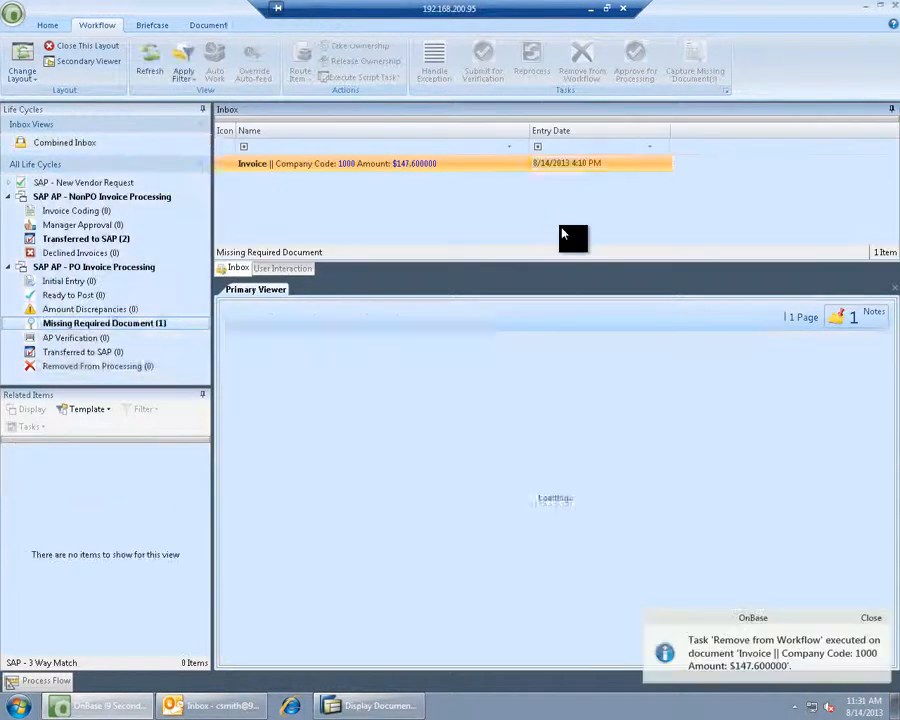
- Remove the $147.60 invoice from the Removed From Processing queue, emptying it
left_click(105, 367)
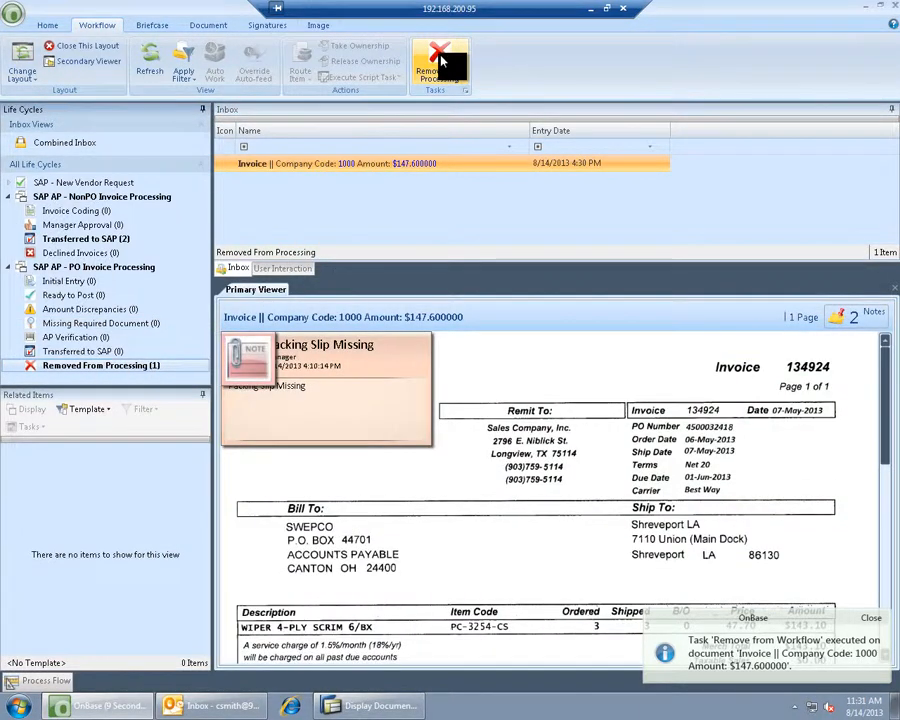
left_click(443, 62)
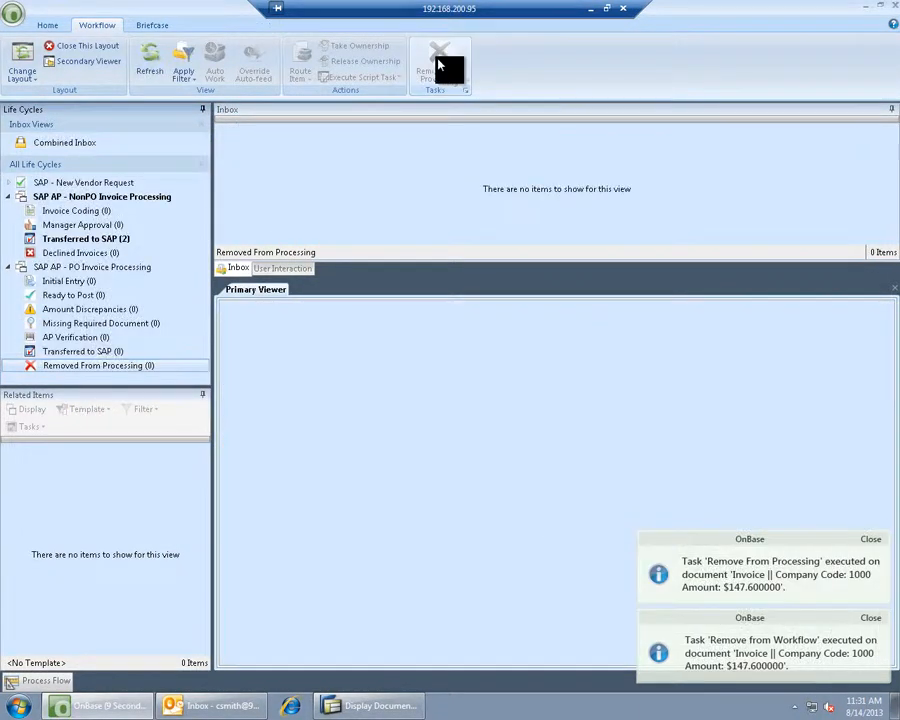
left_click(89, 241)
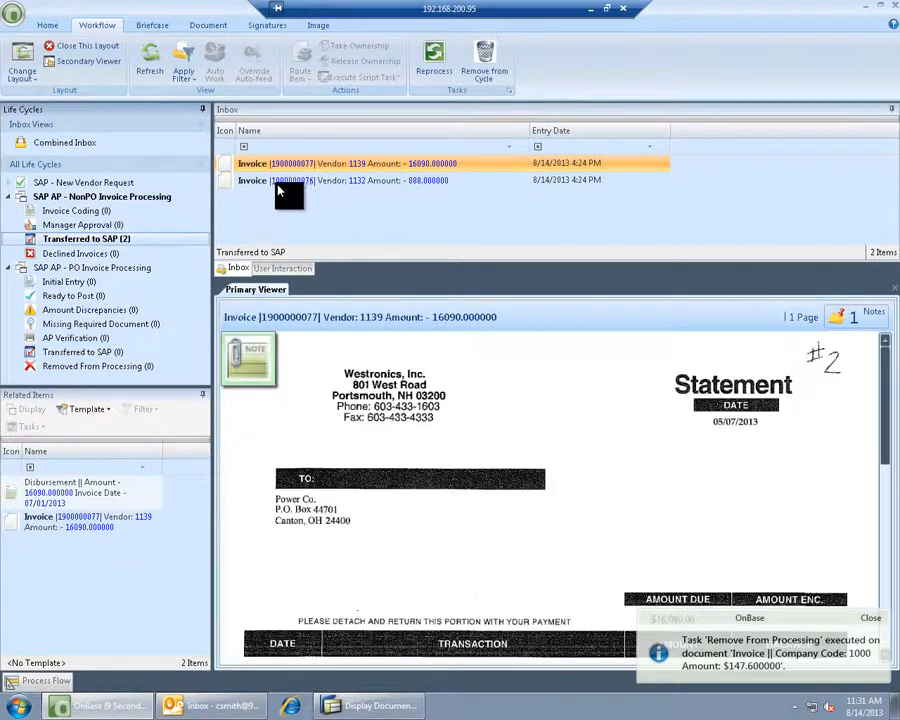
left_click(278, 181, "shift")
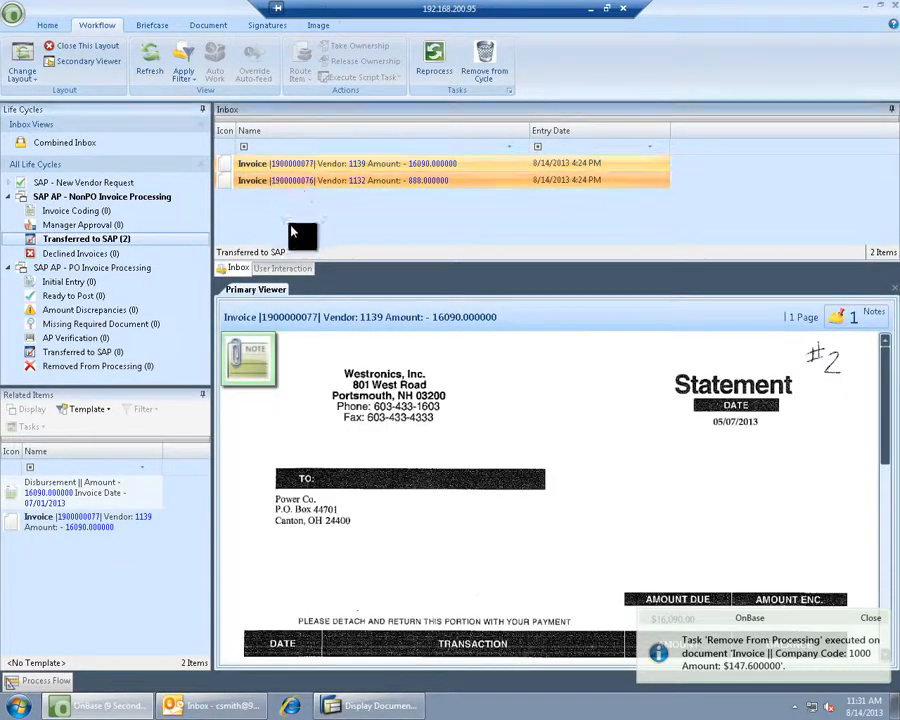
left_click(484, 64)
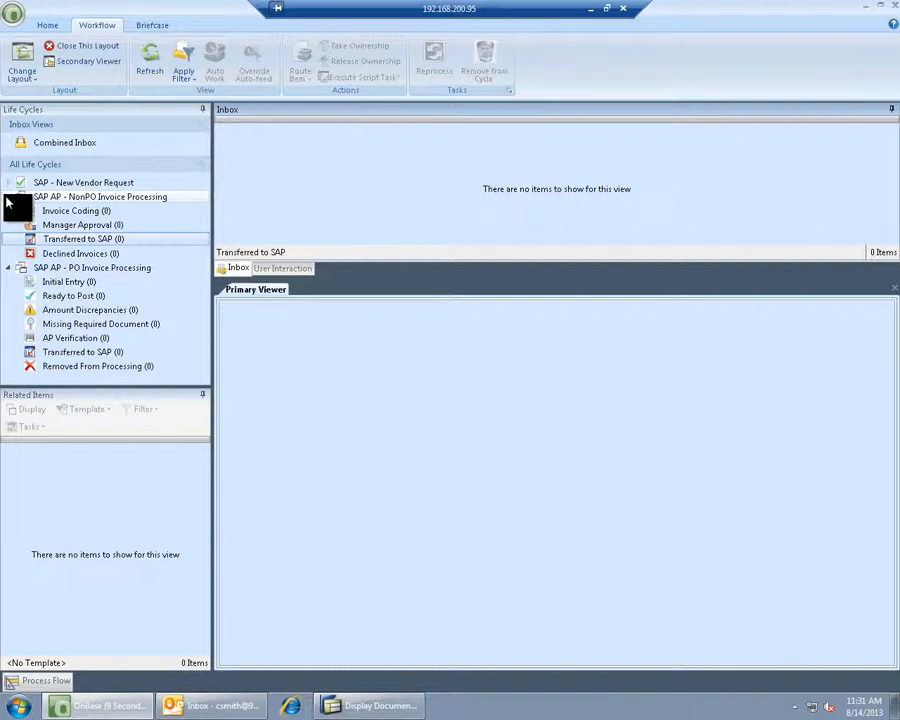
left_click(8, 197)
left_click(9, 211)
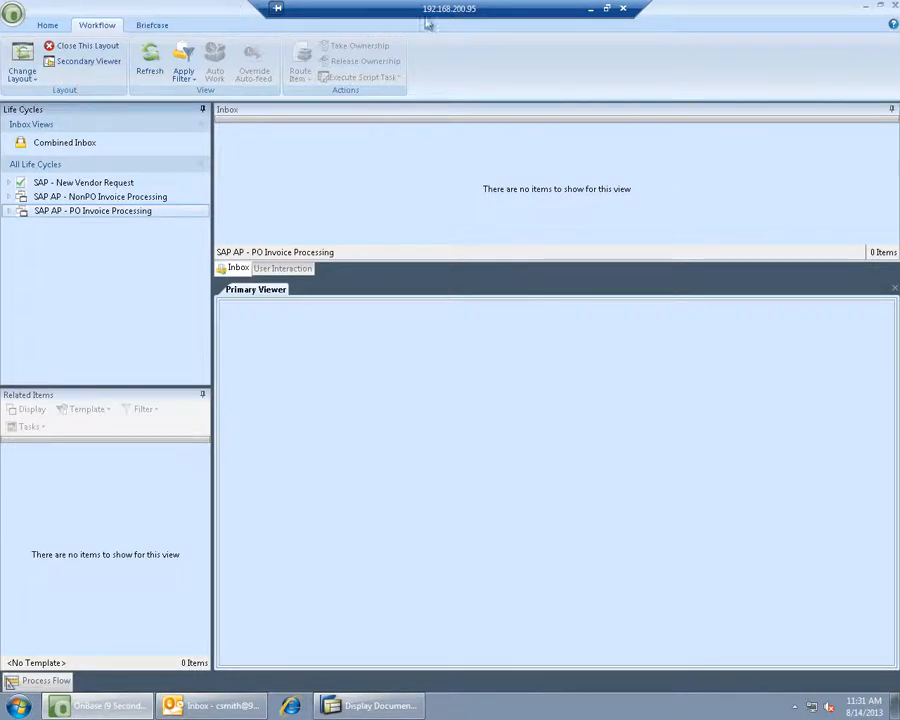
- Close OnBase and the attachment list, exit the document display and log off SAP
left_click(894, 9)
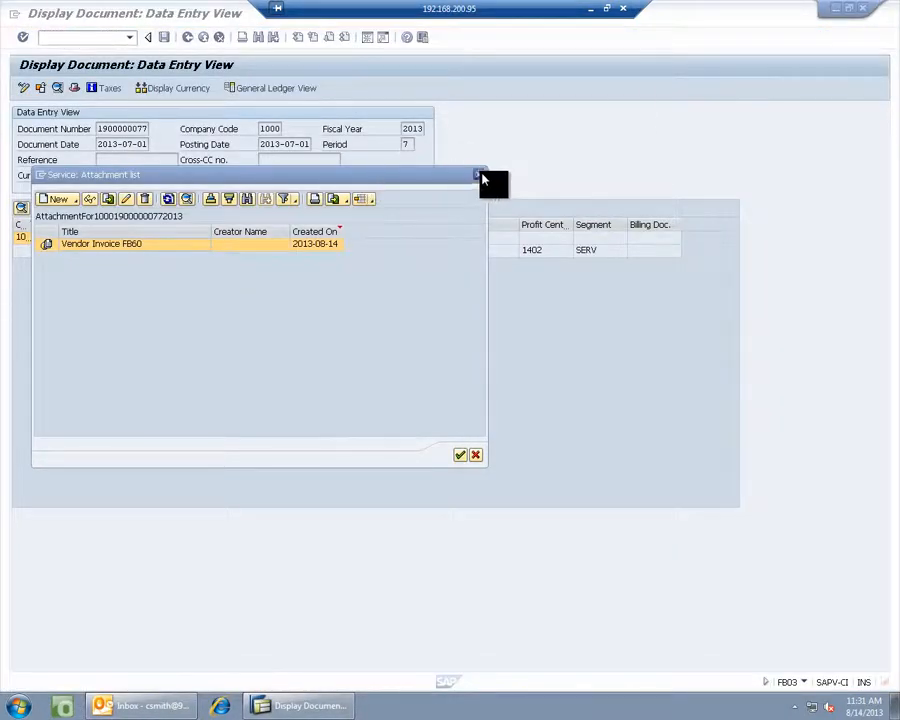
left_click(480, 177)
left_click(202, 40)
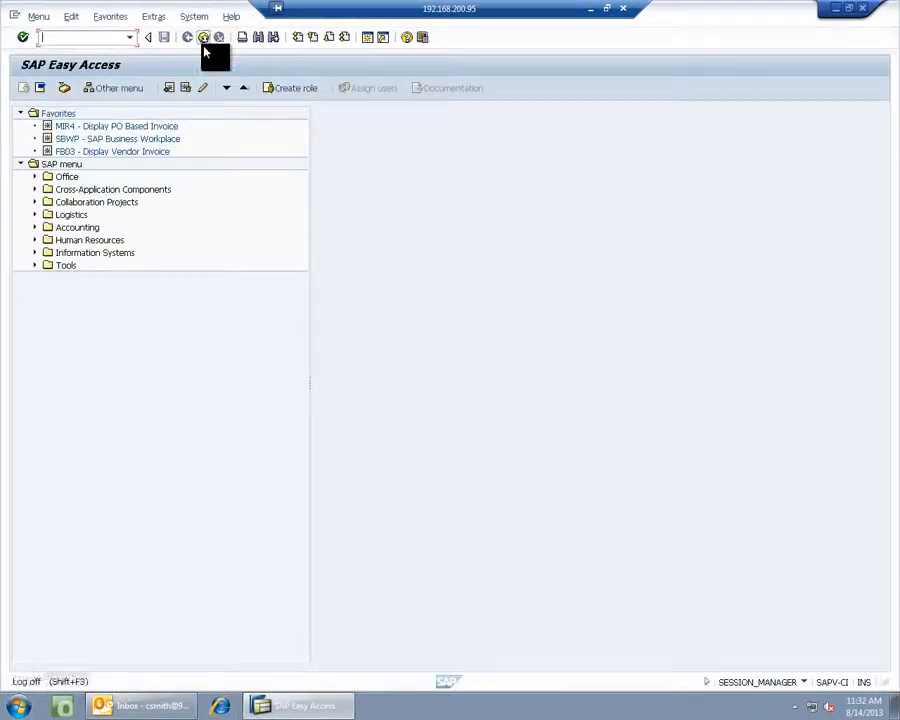
left_click(203, 40)
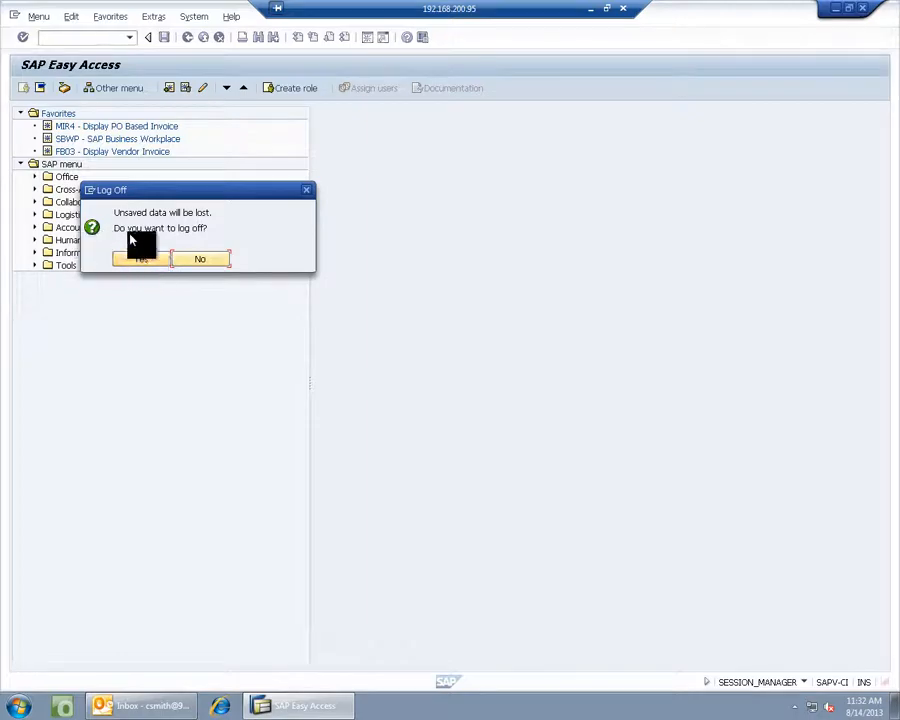
left_click(134, 261)
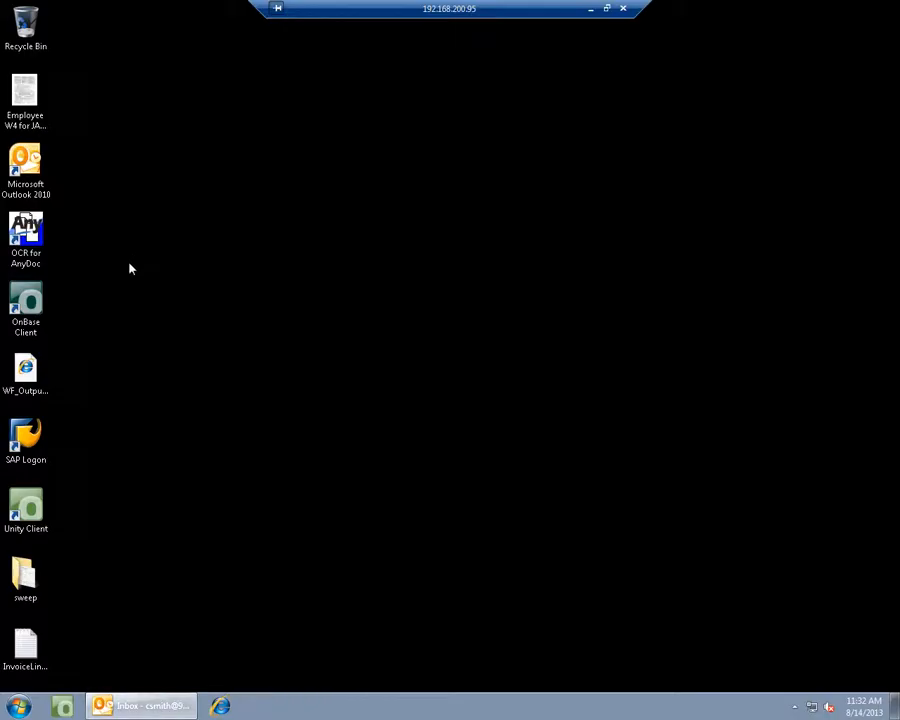
- Close Outlook and exit the OnBase tray client, confirming with Yes
left_click(140, 706)
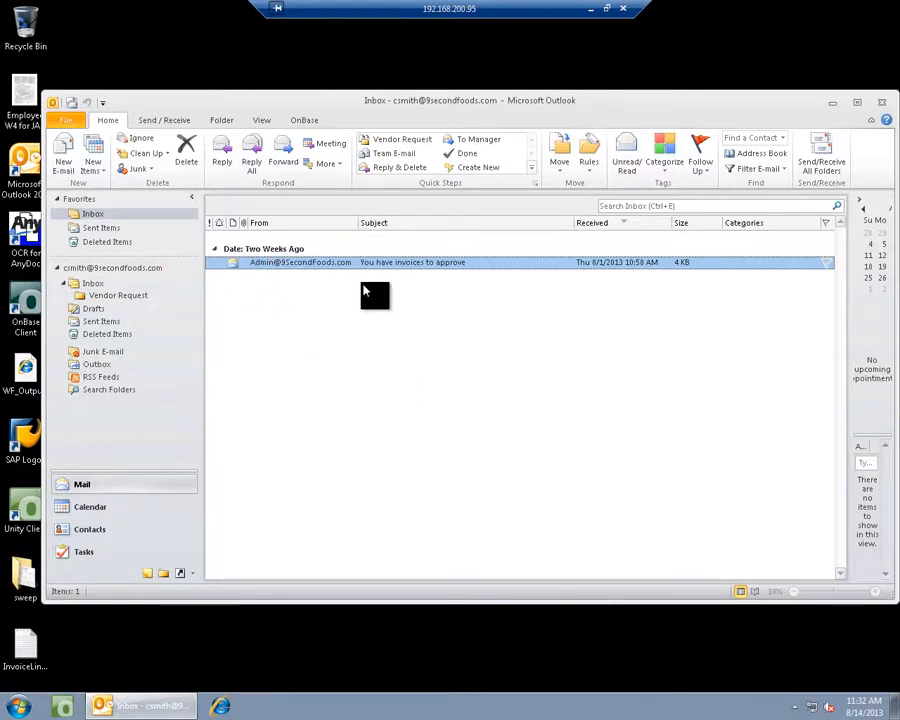
left_click(879, 103)
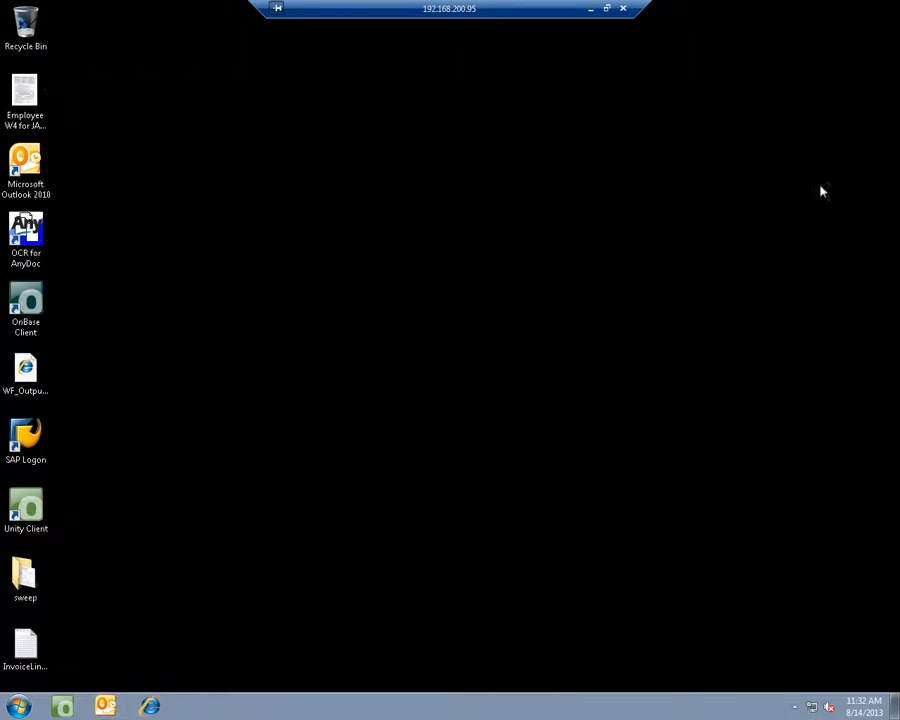
left_click(796, 707)
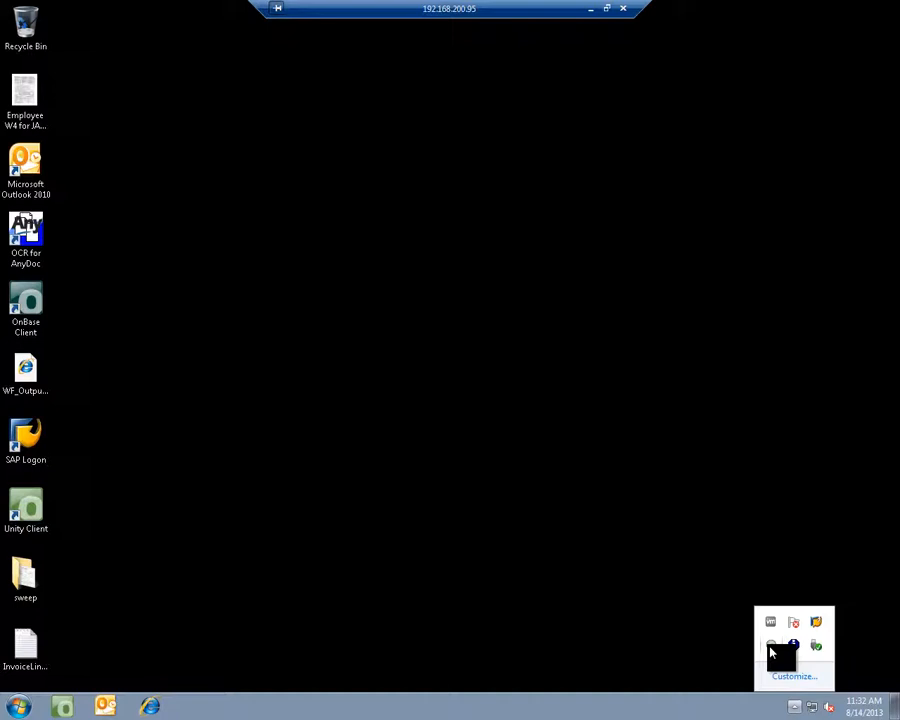
right_click(771, 650)
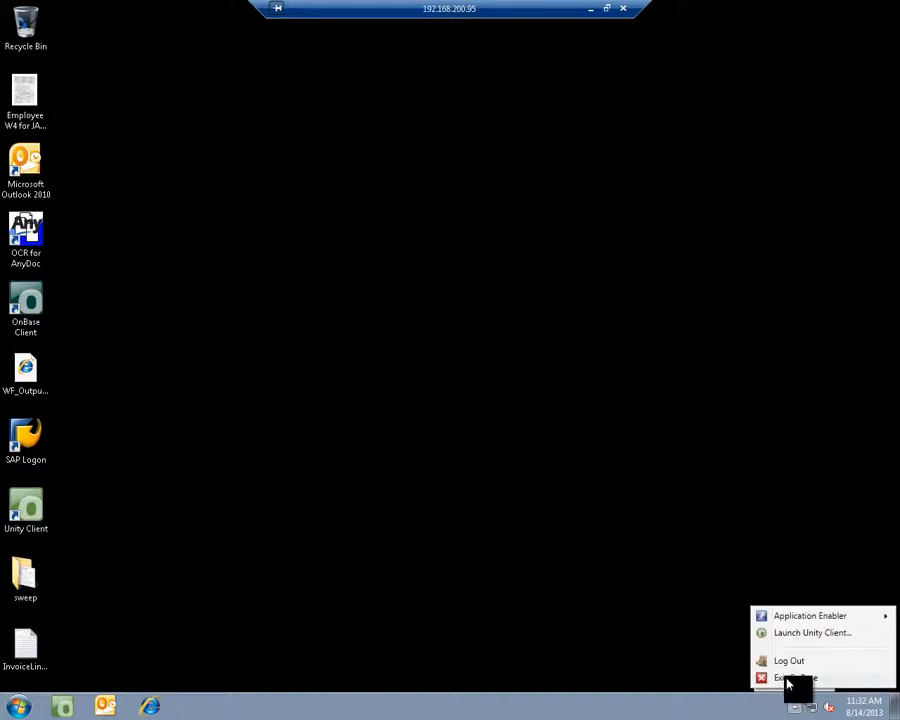
left_click(782, 679)
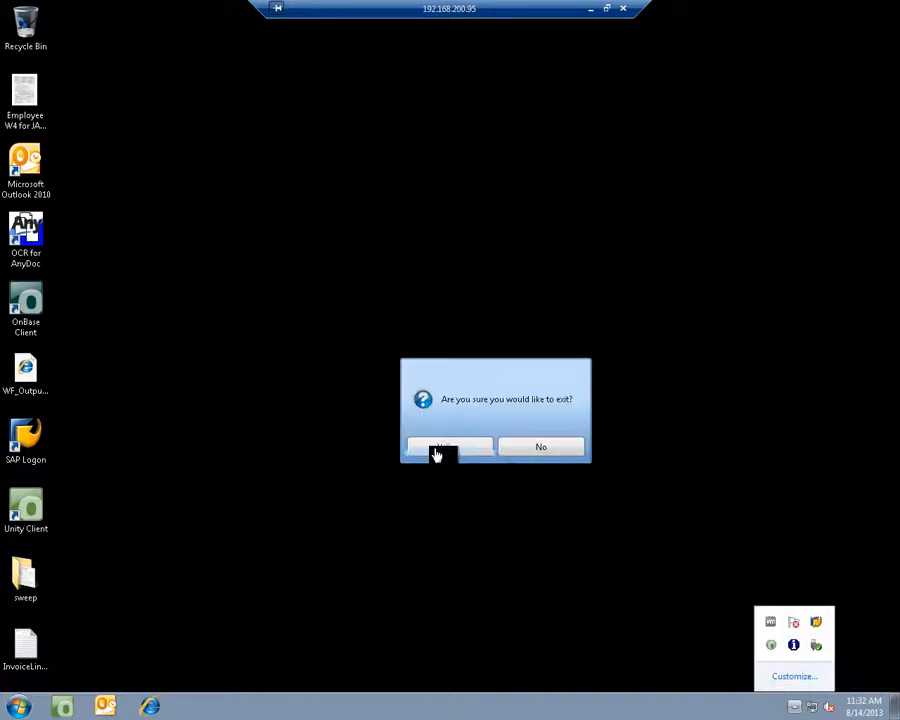
left_click(449, 449)
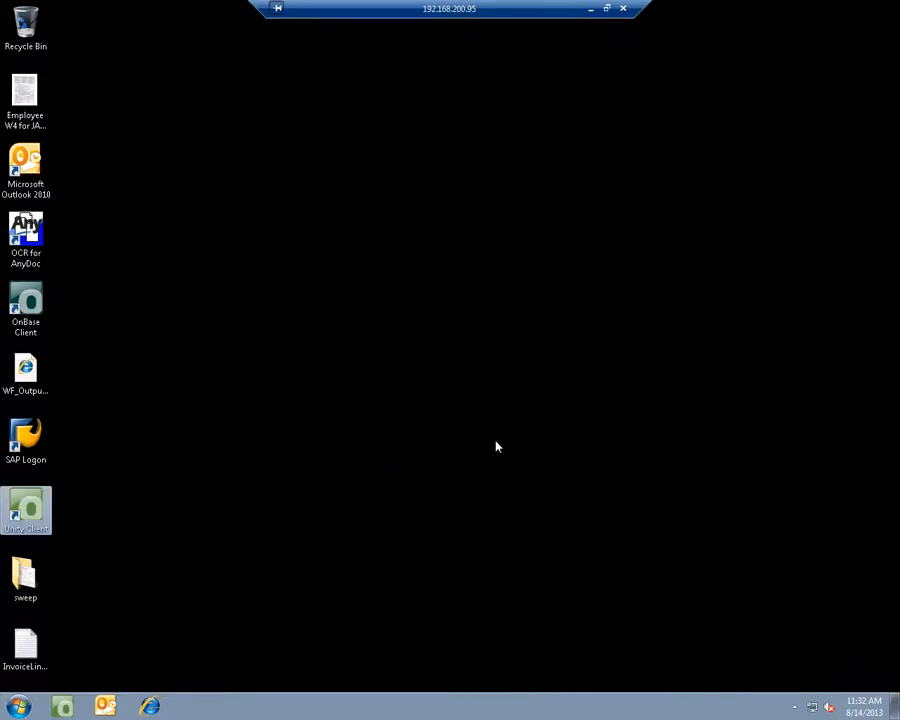
left_click(546, 434)
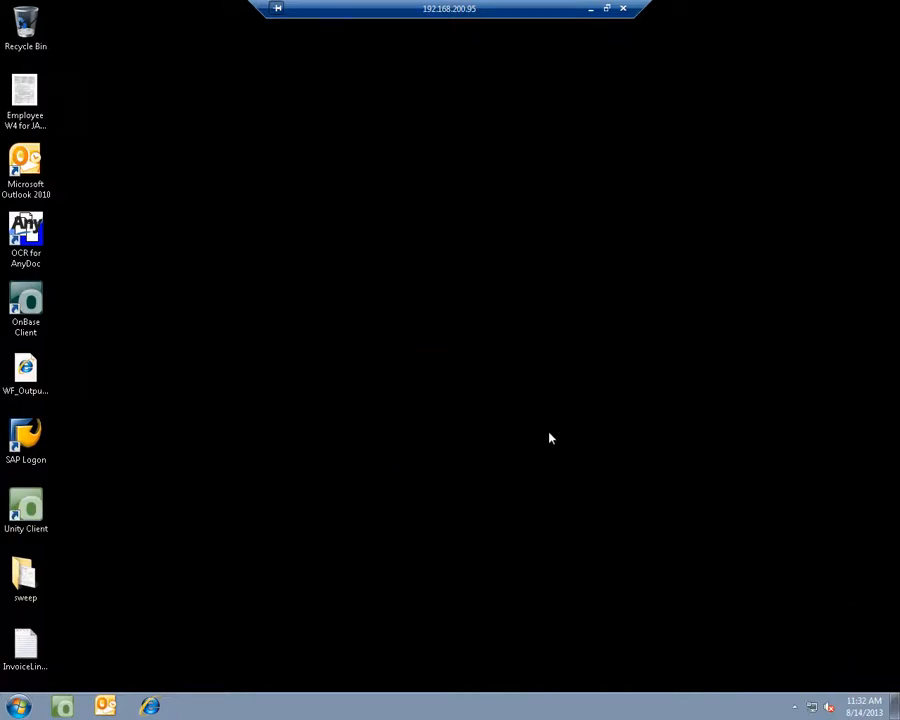